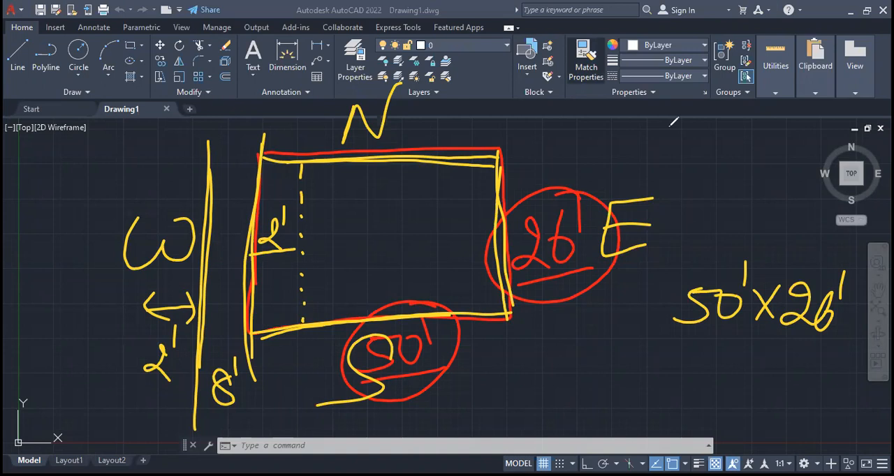
key(ctrl+shift+6)
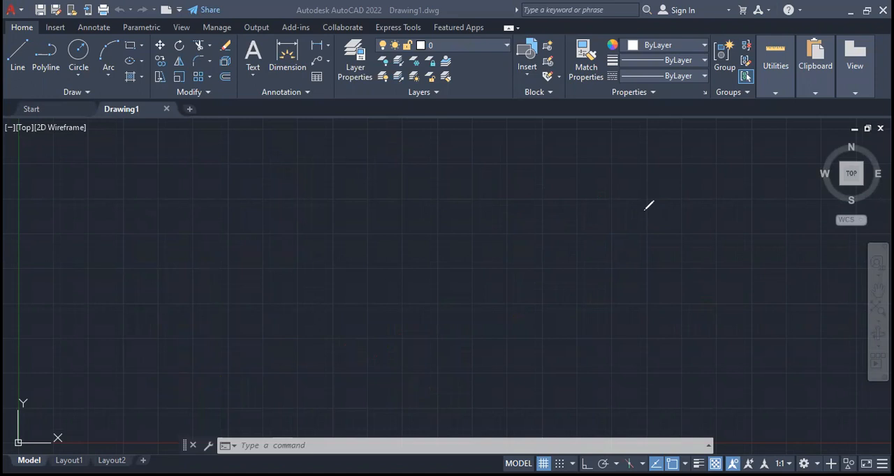
mouse_move(189, 184)
mouse_down()
mouse_move(401, 299)
mouse_move(529, 343)
mouse_move(527, 366)
mouse_up()
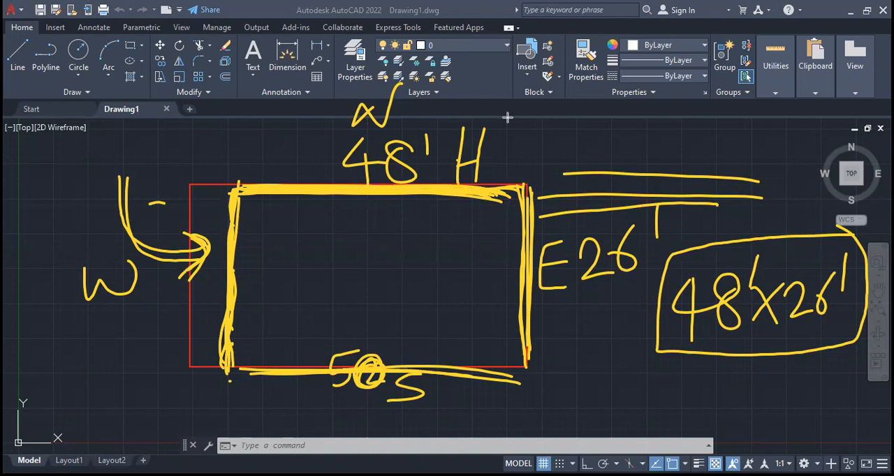
key(Escape)
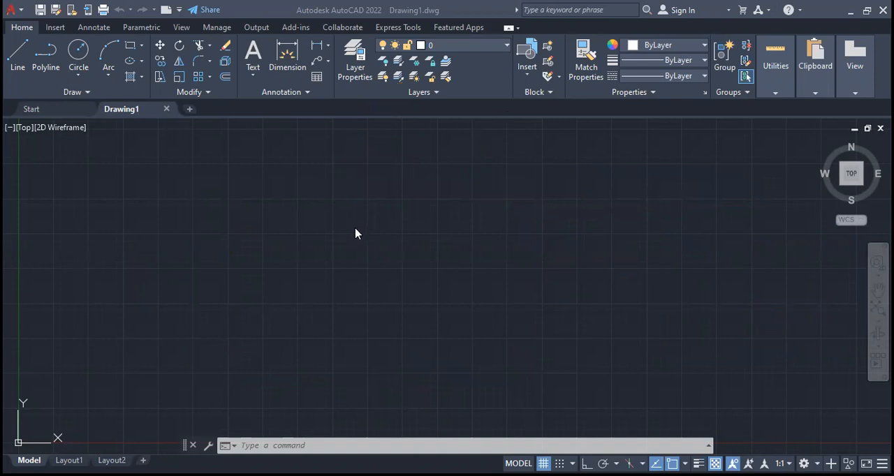
click(423, 237)
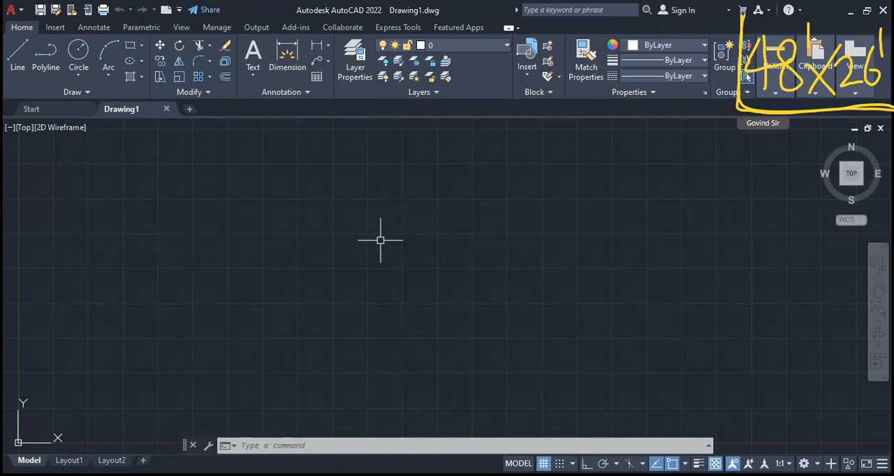
- Set the drawing's length units to Architectural with a precision of 0'-0 1/16"
text(u)
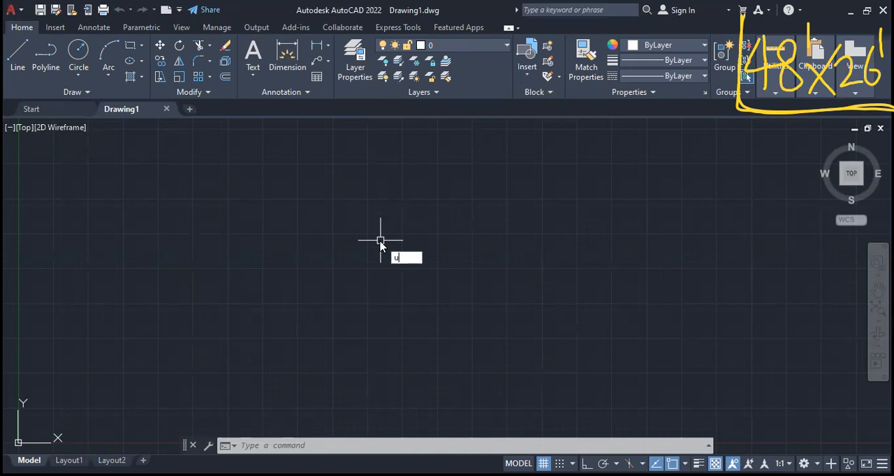
text(n)
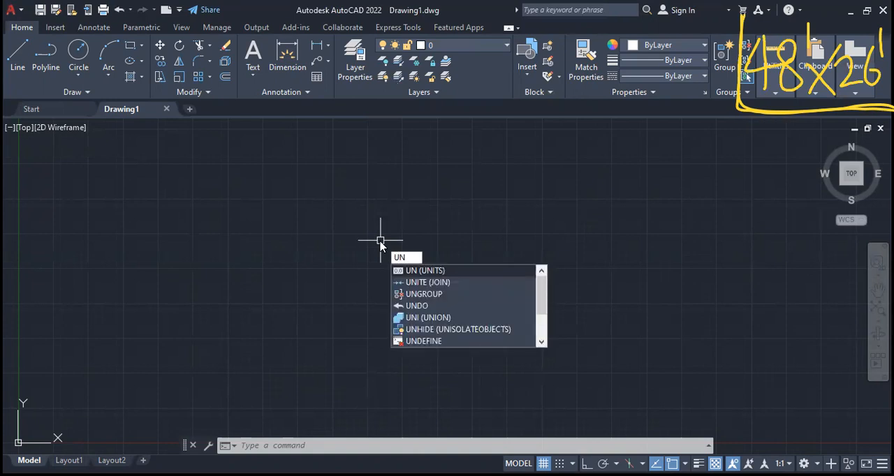
key(Return)
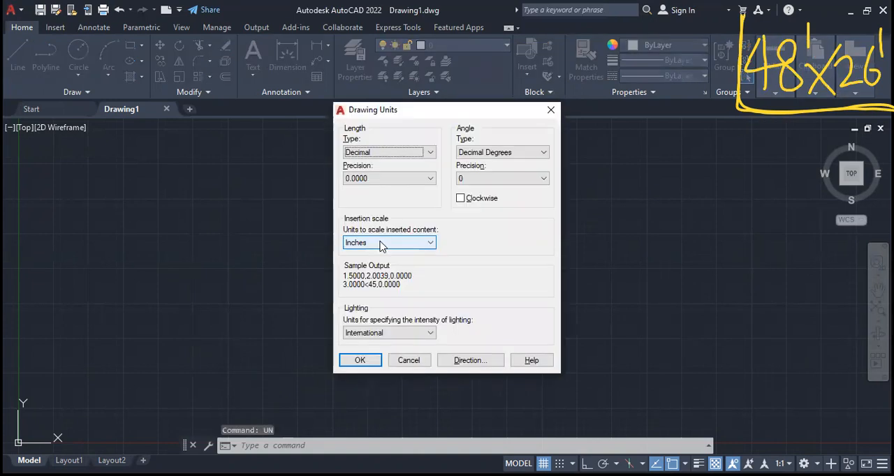
click(391, 153)
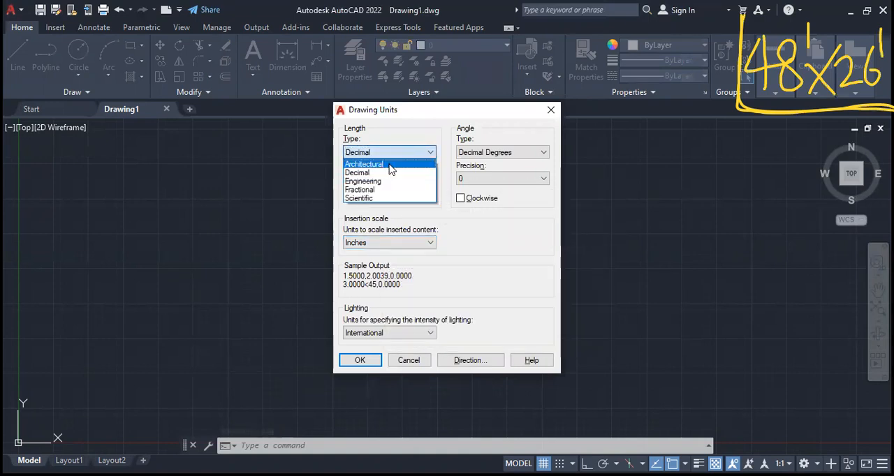
click(391, 167)
click(422, 153)
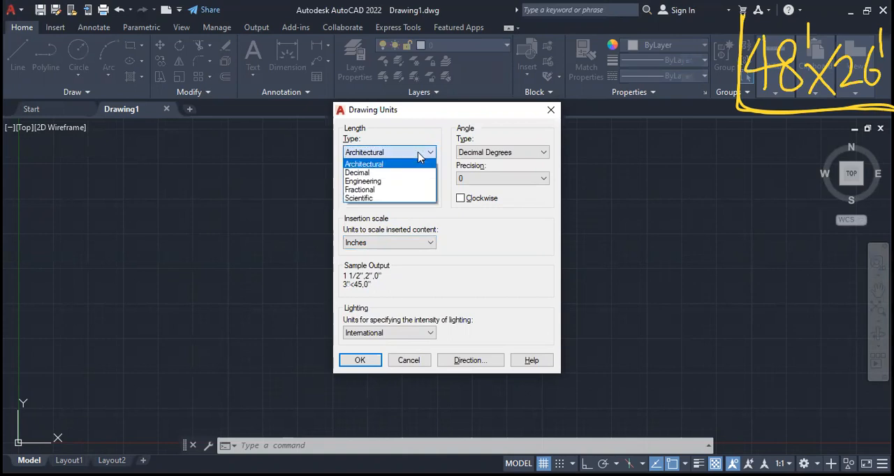
click(413, 165)
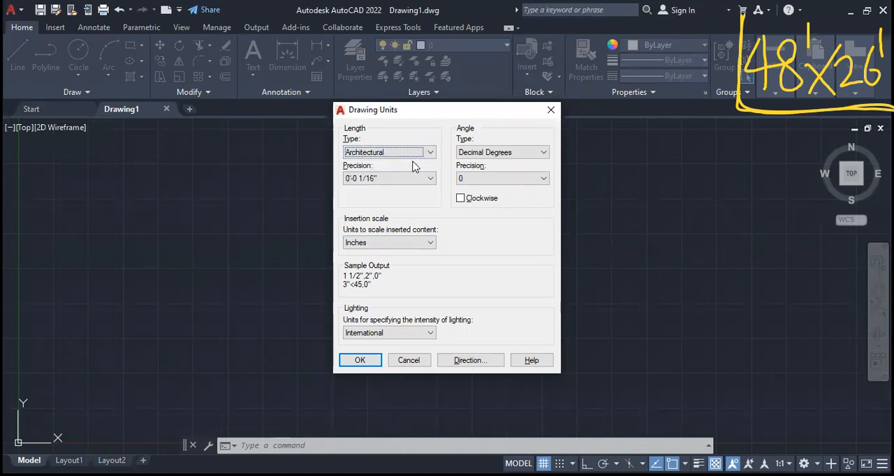
click(421, 180)
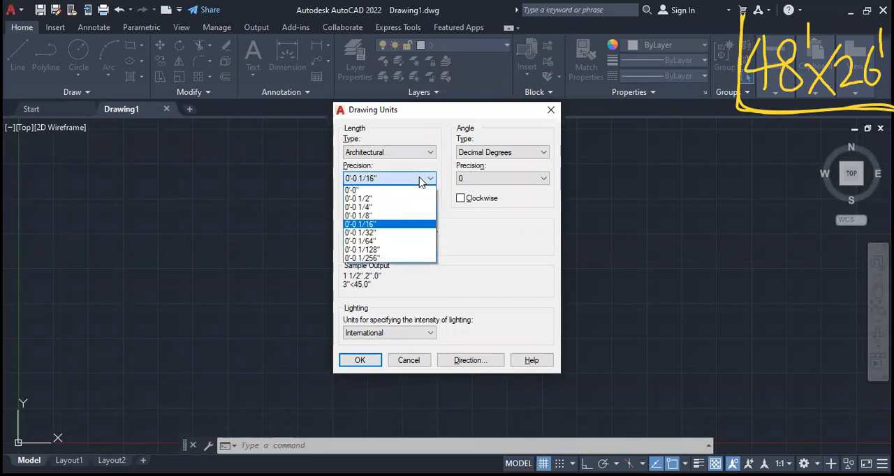
click(409, 224)
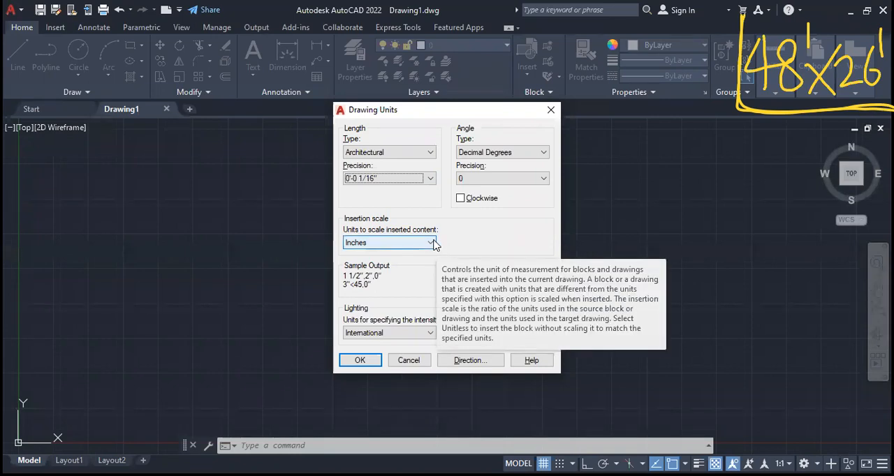
click(432, 179)
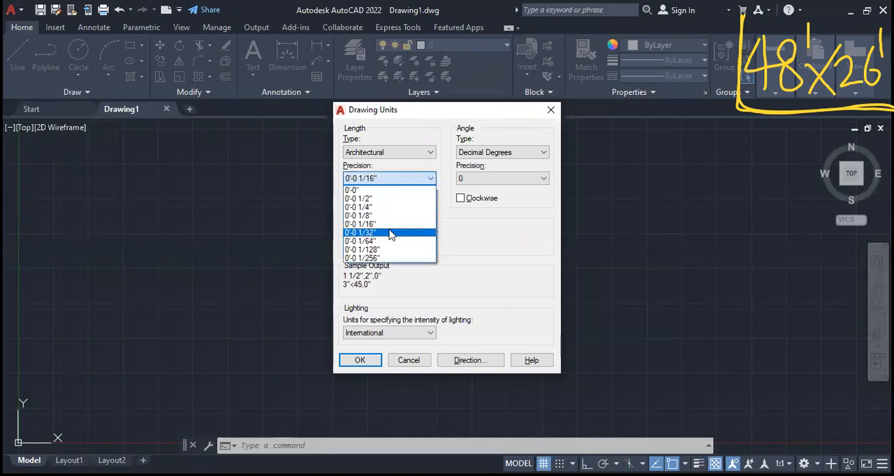
click(467, 251)
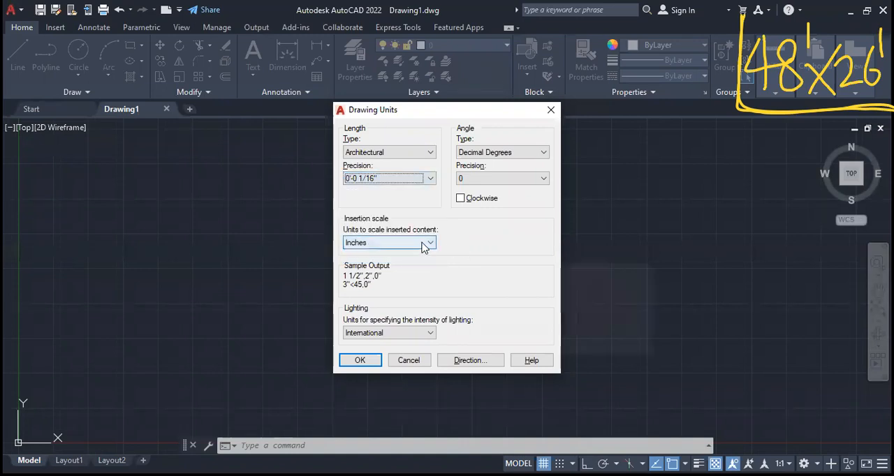
- Choose Inches as the insertion scale for inserted content in the drawing units
click(430, 244)
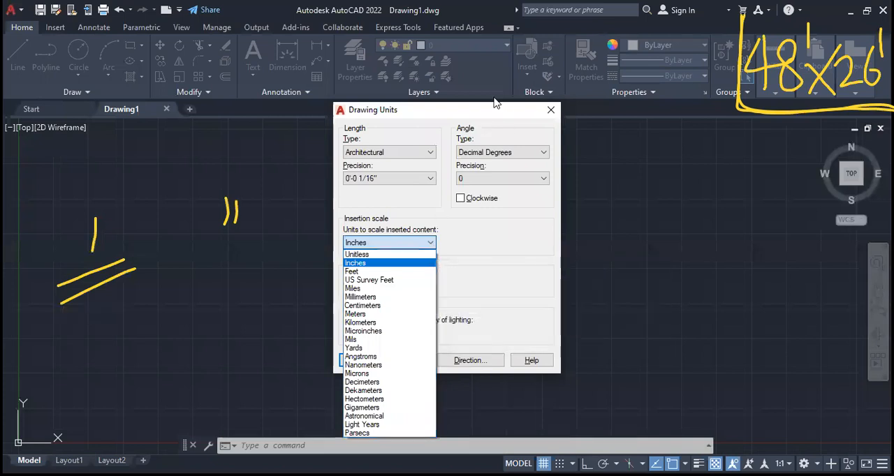
click(438, 371)
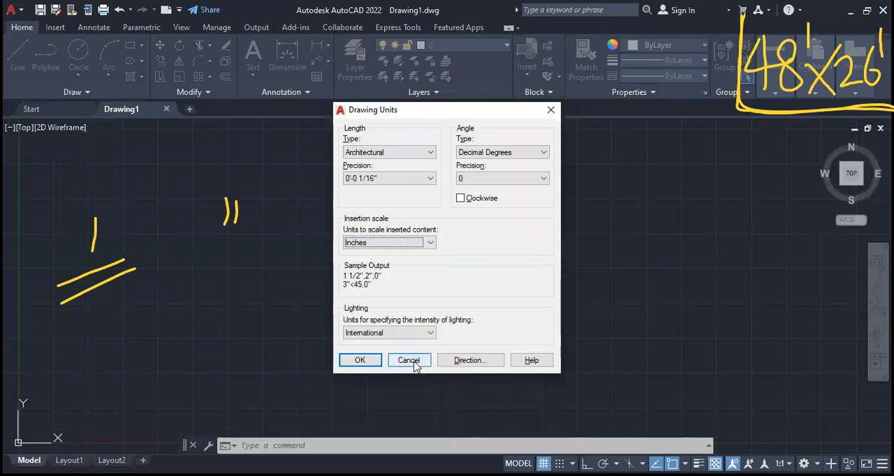
click(402, 244)
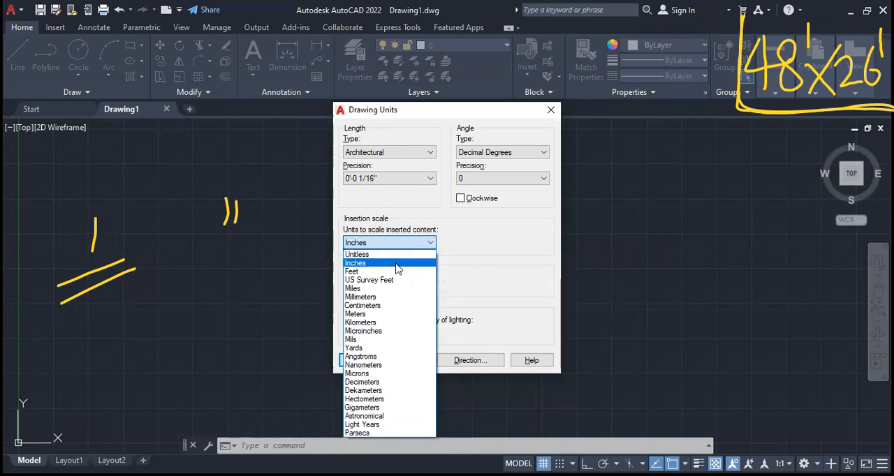
click(396, 264)
click(402, 334)
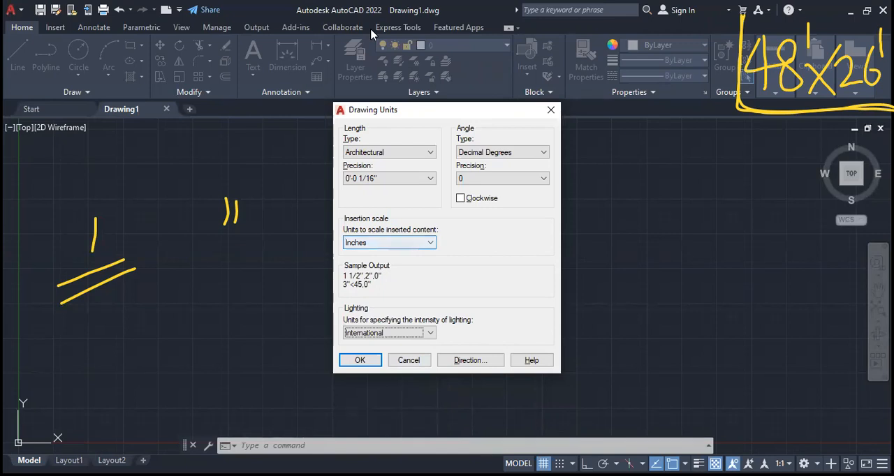
drag(338, 144, 445, 160)
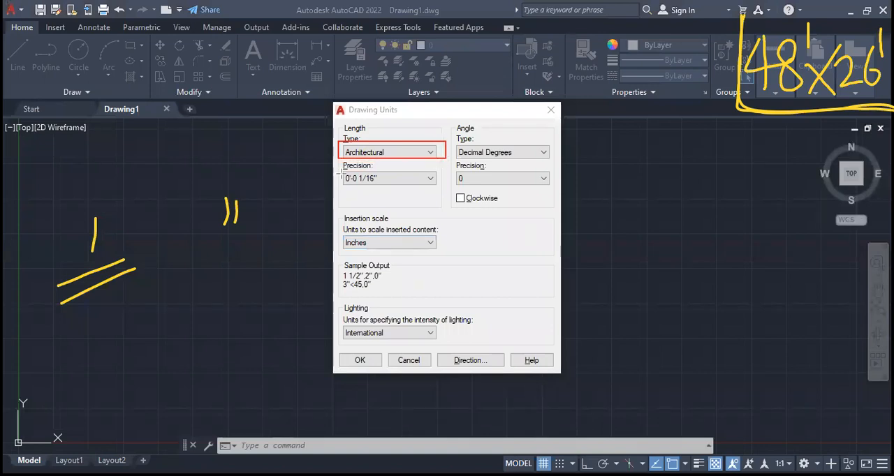
drag(337, 228, 383, 266)
drag(453, 263, 450, 256)
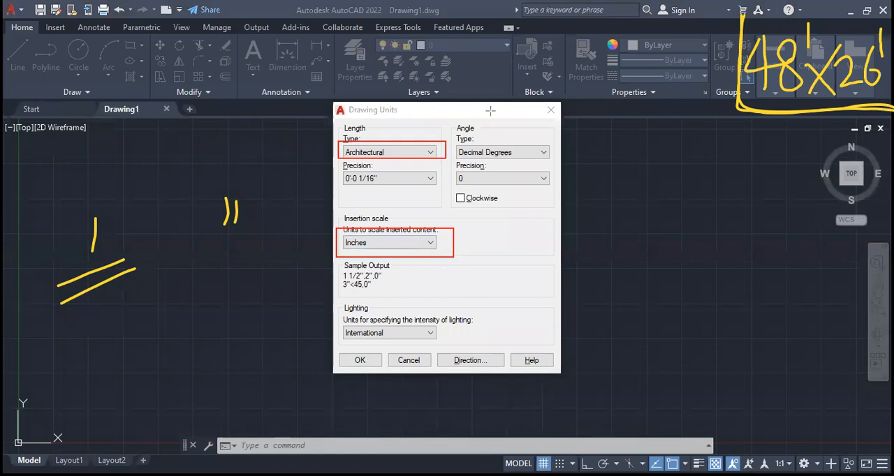
key(Escape)
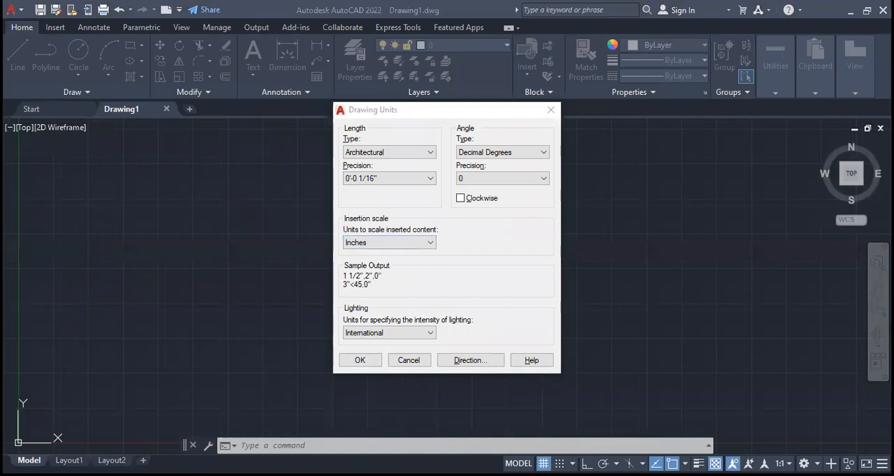
- Accept the drawing units and set the lower left corner of the model space limits to 0,0
click(360, 360)
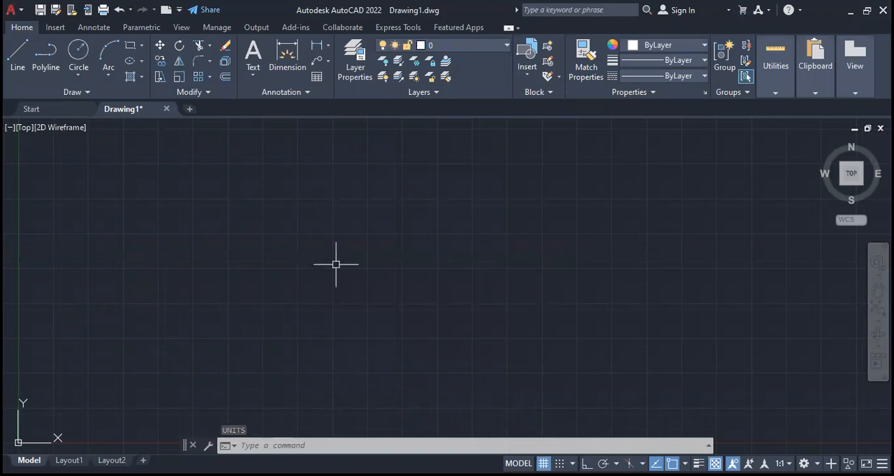
text(LIM)
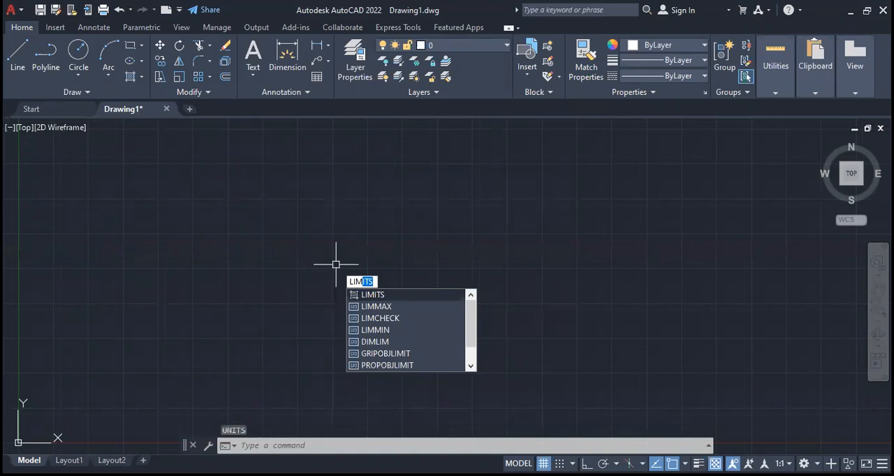
key(Return)
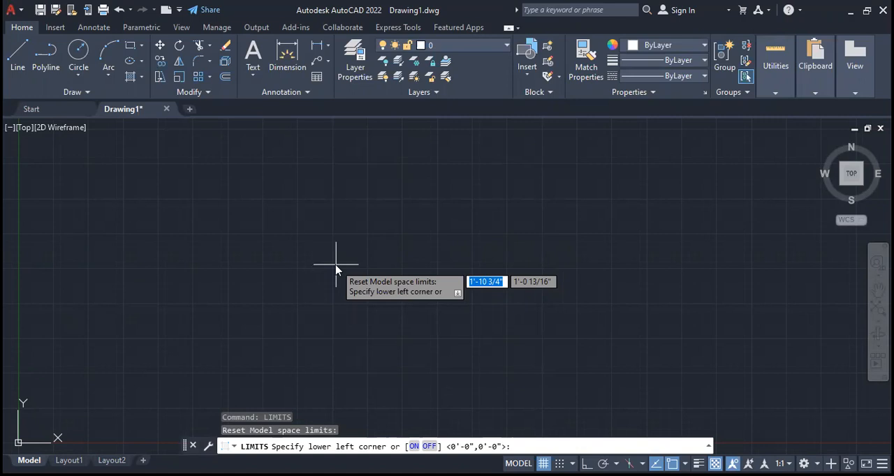
text(70')
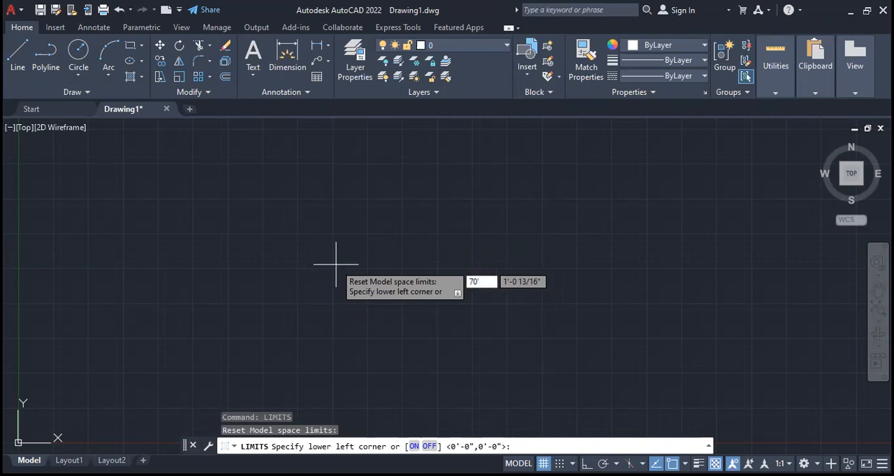
key(BackSpace)
key(BackSpace)
key(BackSpace)
text(0,0)
key(Return)
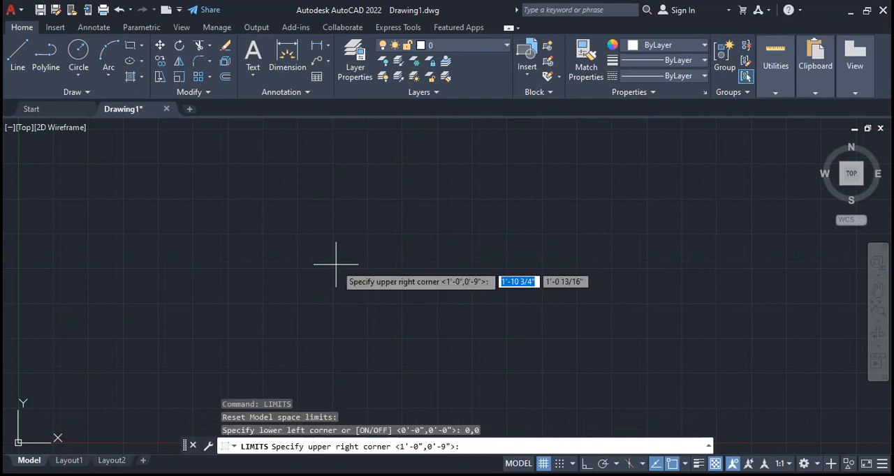
- Set the upper right corner of the model space limits to 70',70'
text(70')
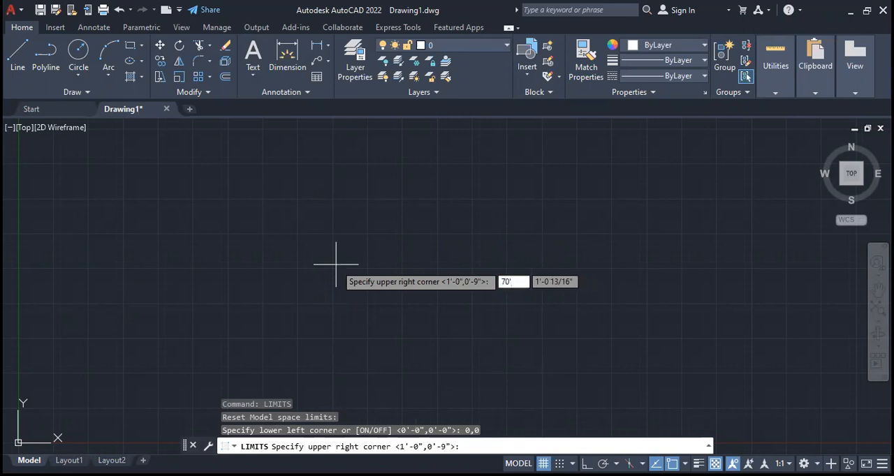
key(Tab)
text(70')
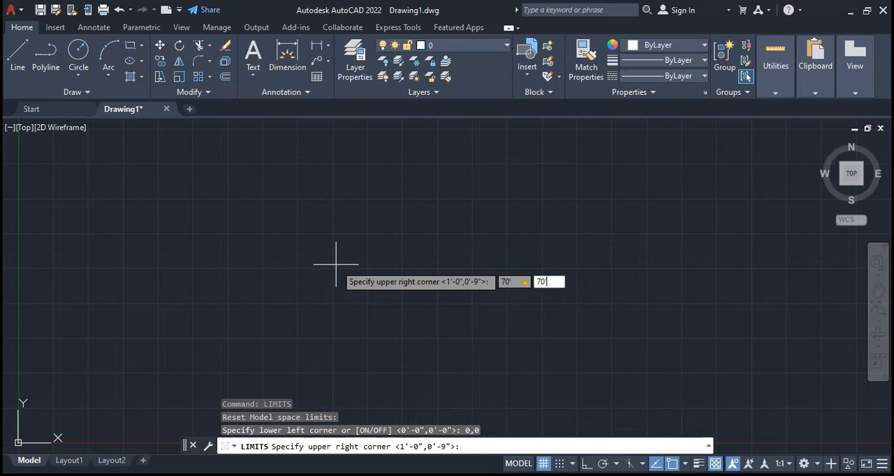
key(Return)
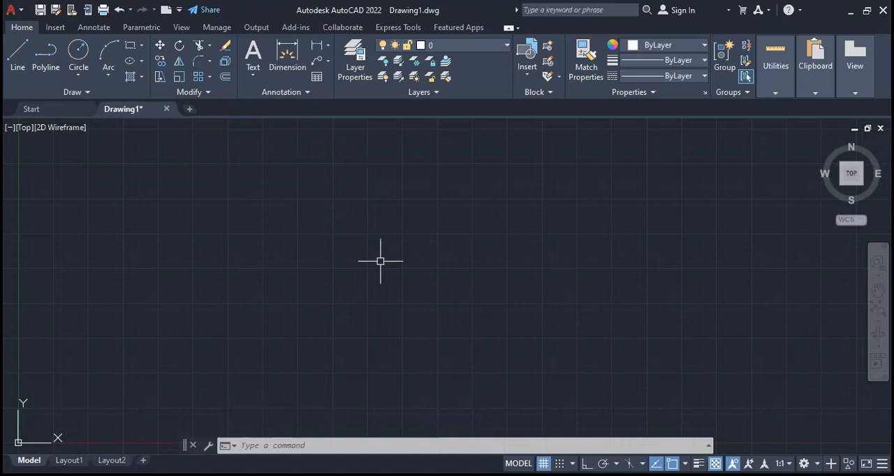
- Zoom to All so the view covers the full drawing limits
text(z)
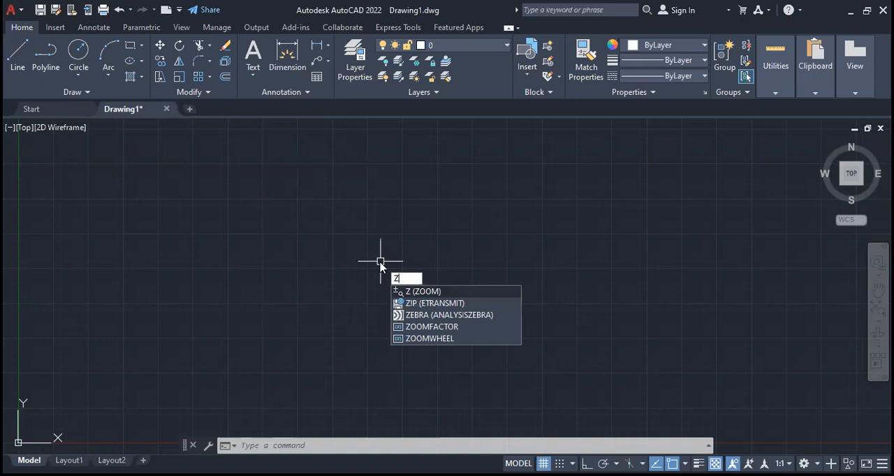
key(Return)
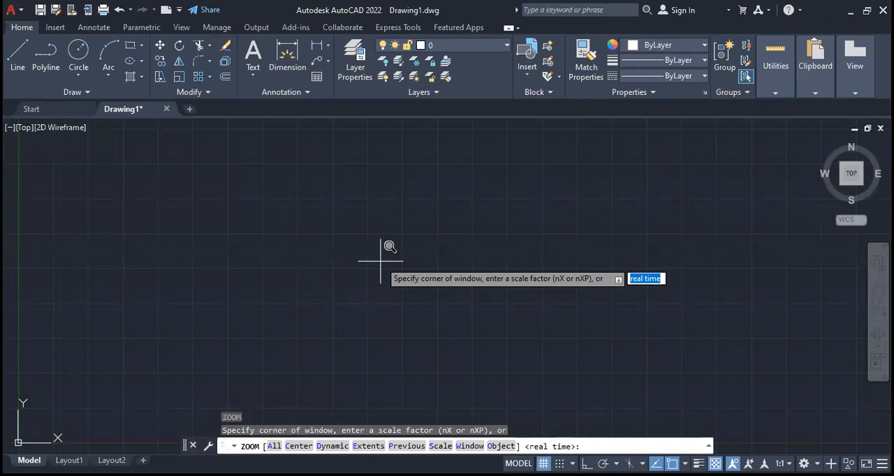
text(a)
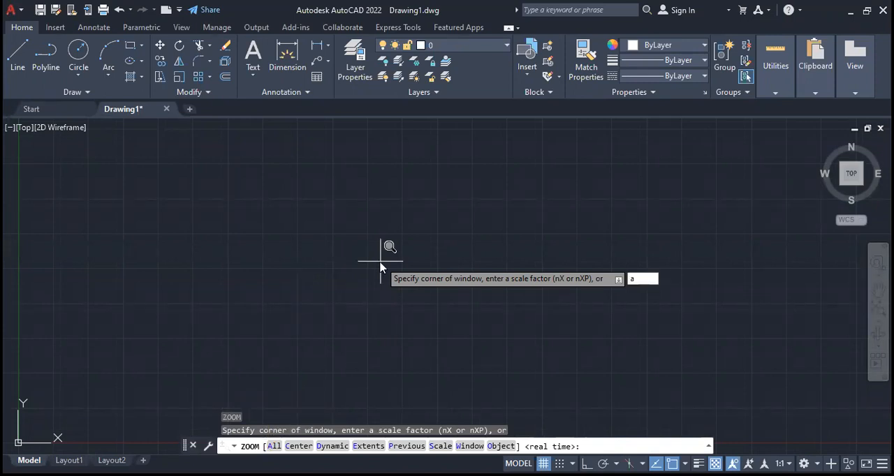
key(Return)
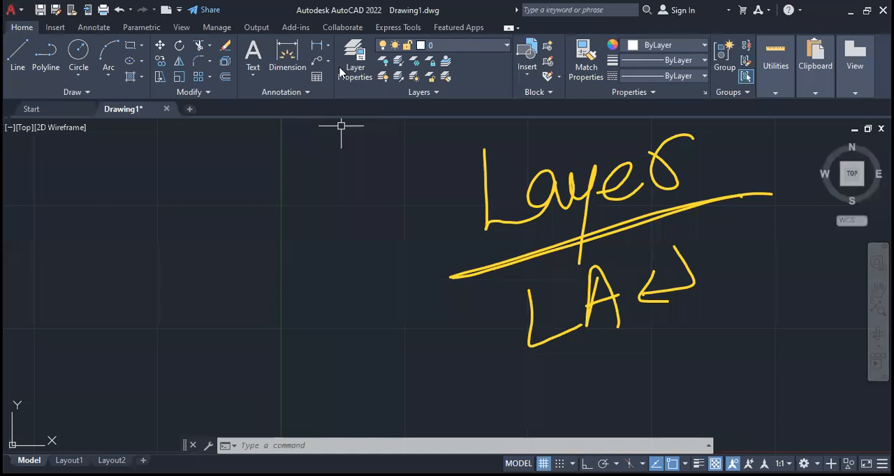
- Create a new layer named WALL in the layer properties manager
key(Escape)
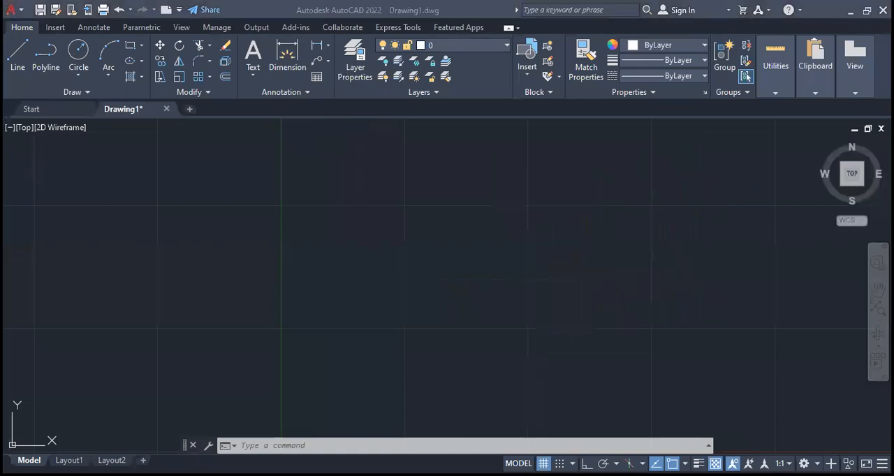
text(LA)
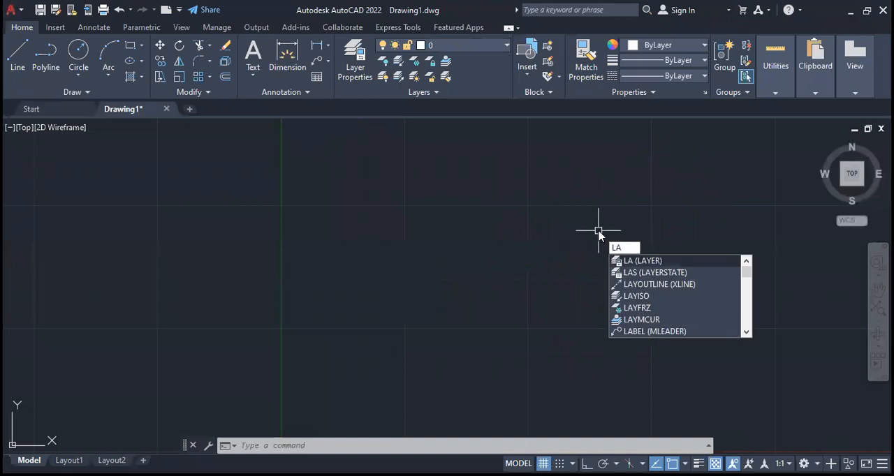
key(Return)
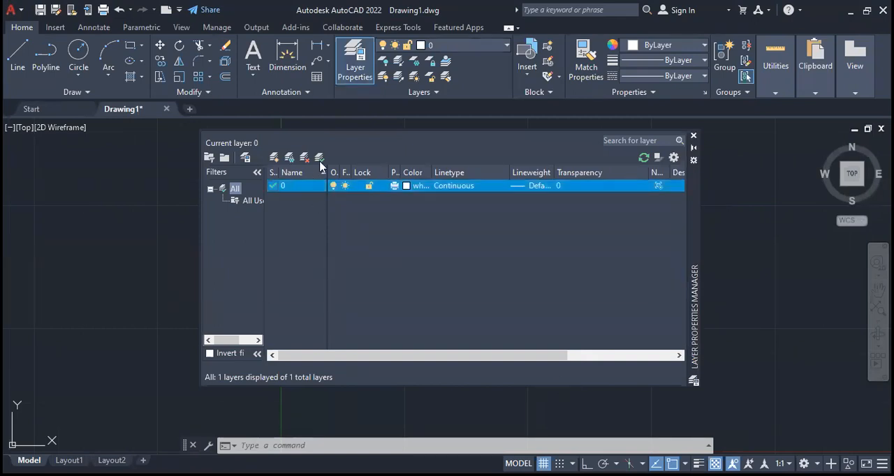
click(274, 160)
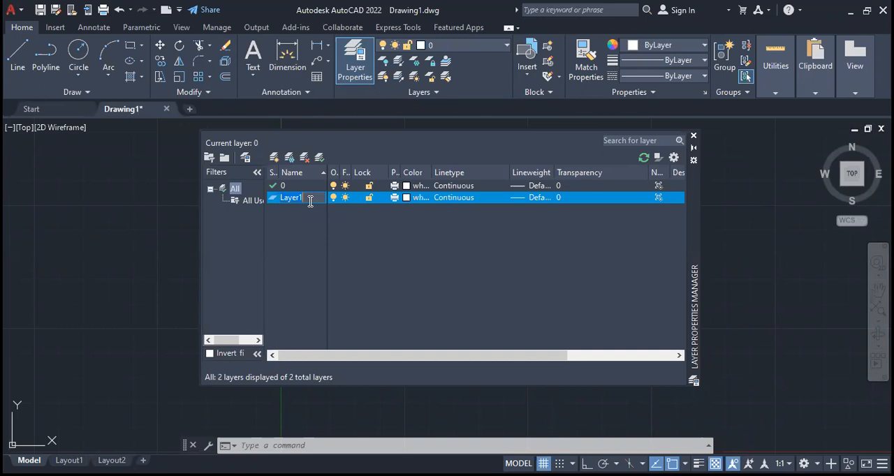
text(wa)
key(BackSpace)
key(BackSpace)
text(A)
key(BackSpace)
text(WALL)
- Assign white as the color of the WALL layer
click(407, 198)
click(407, 198)
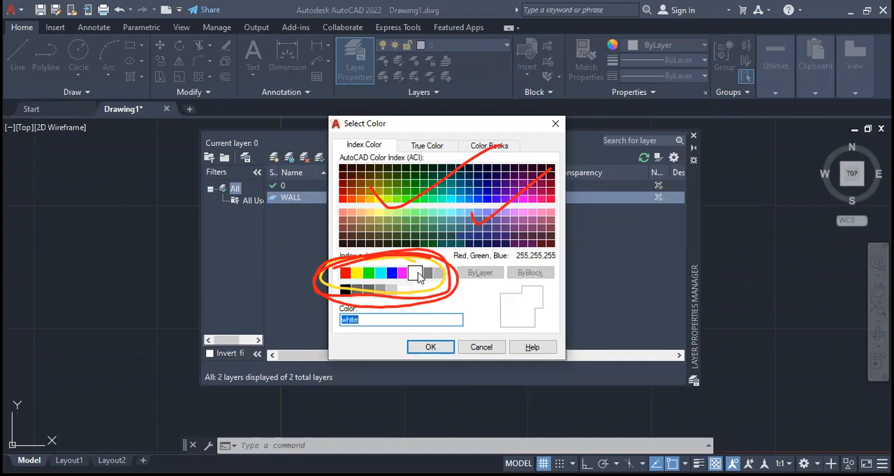
click(431, 346)
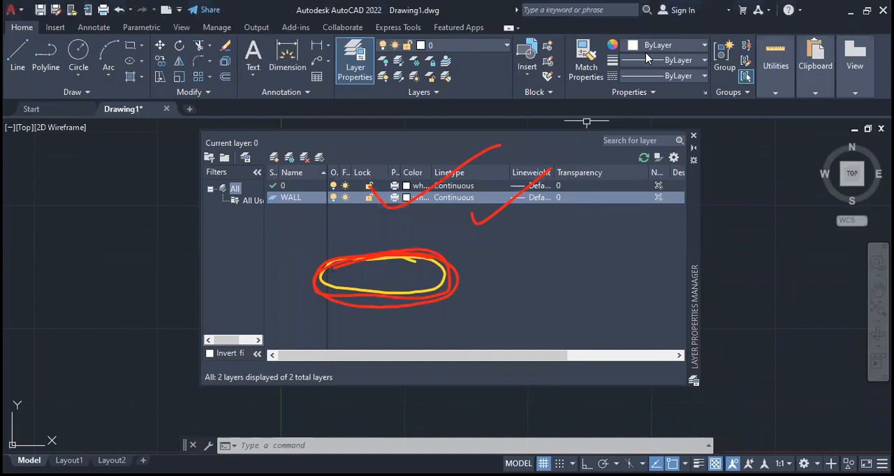
key(Escape)
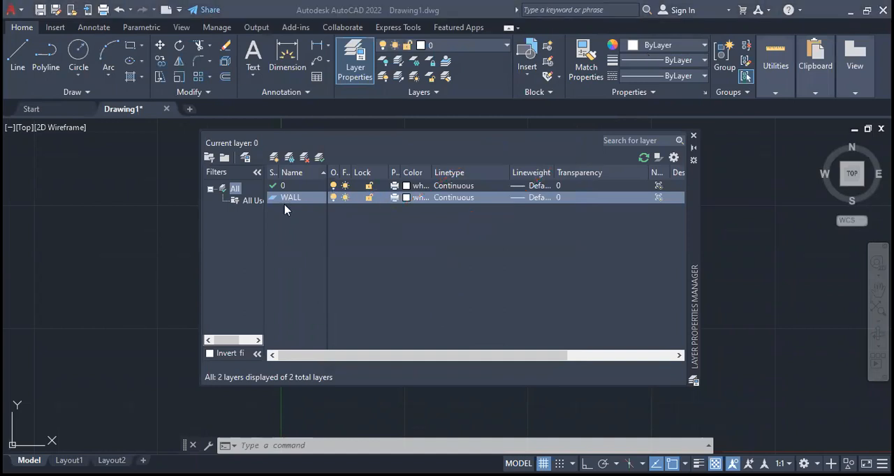
- Add a layer named DIM and assign it the color green
click(274, 158)
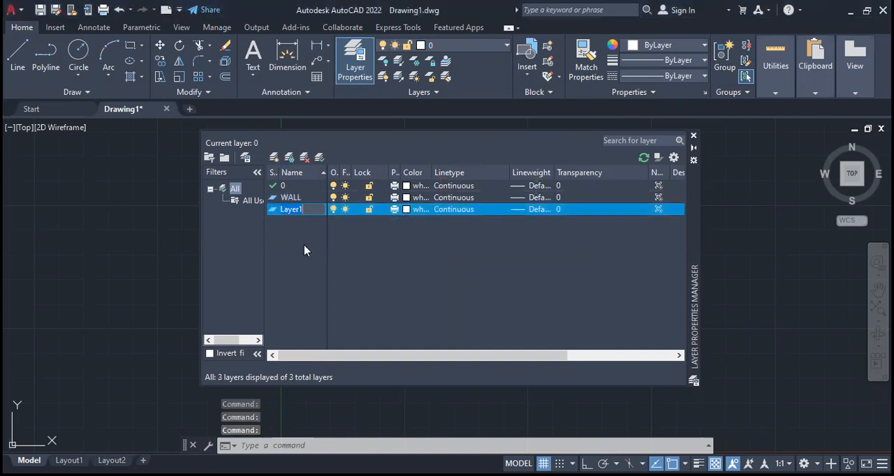
text(DIM)
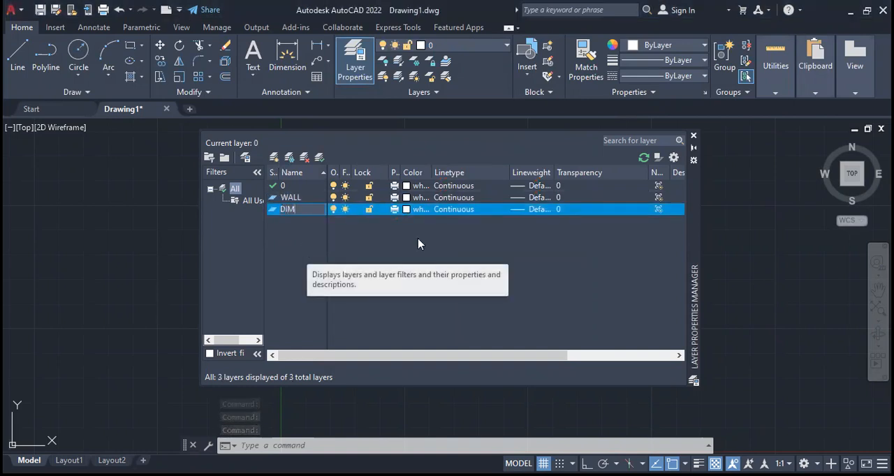
click(407, 210)
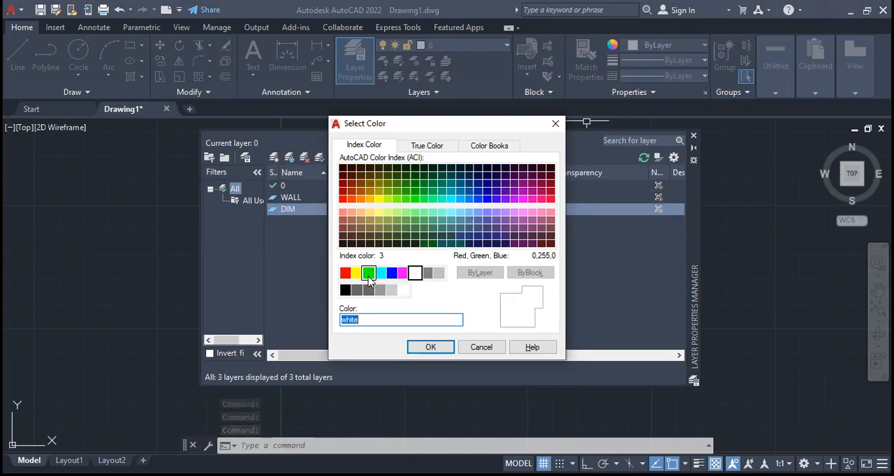
click(369, 273)
click(431, 348)
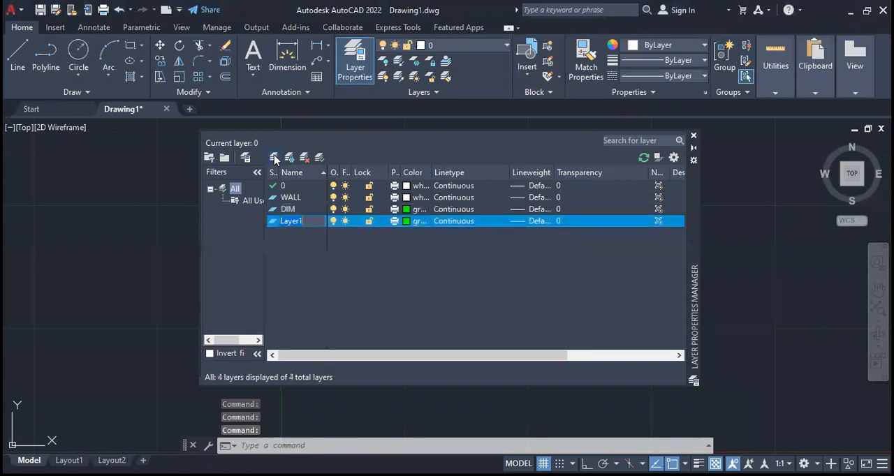
- Add a layer named DOOR and assign it the color red
text(DOOR)
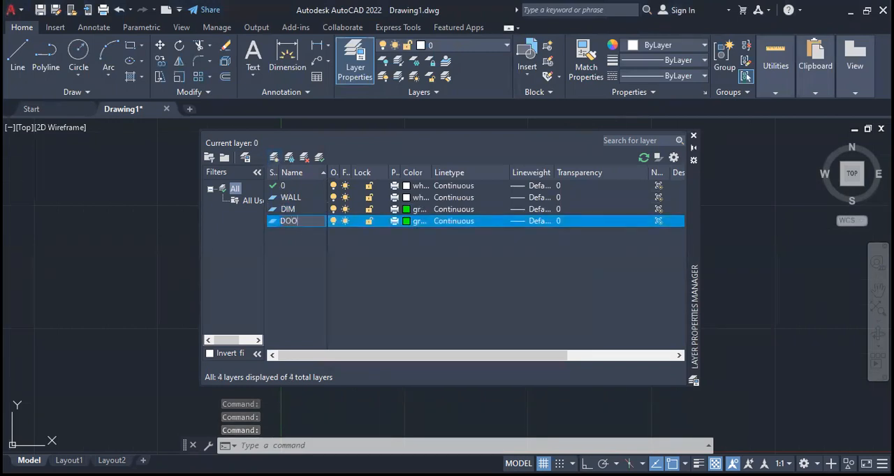
click(406, 220)
click(345, 273)
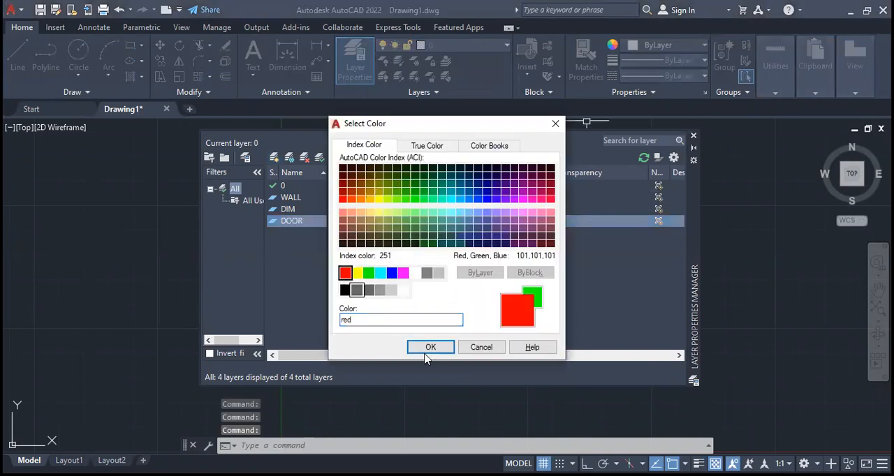
click(430, 347)
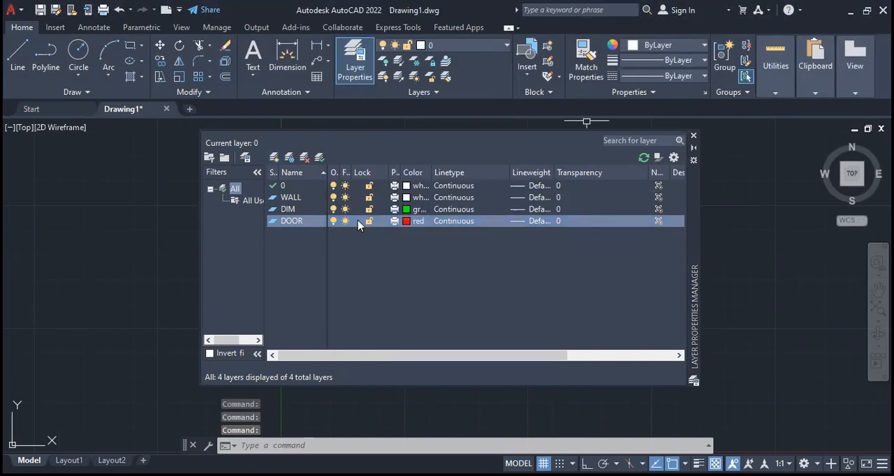
- Add a layer named WINDOW that keeps the red color of the DOOR layer
click(274, 157)
text(WIN)
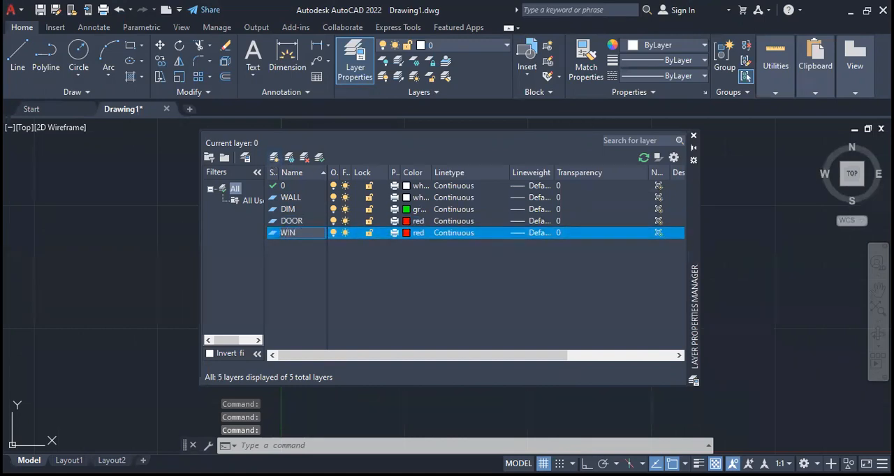
text(DOW)
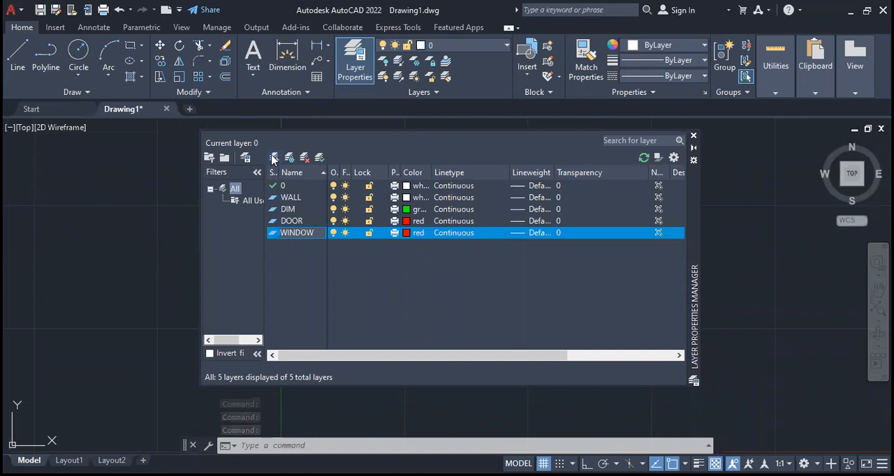
click(407, 232)
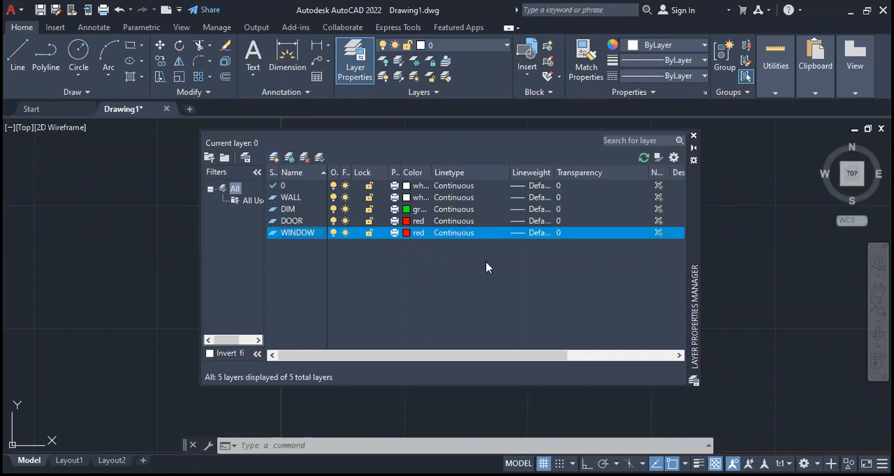
key(Return)
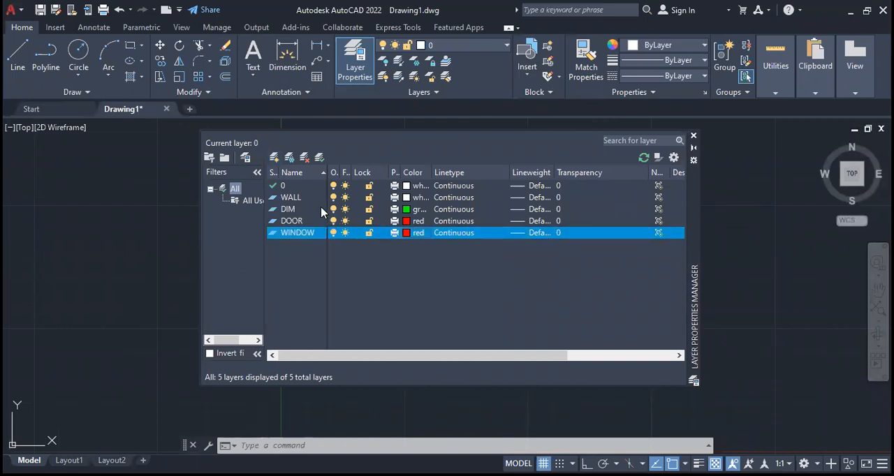
- Add a layer named STAIR in cyan and close the layer properties manager
click(275, 158)
text(STA)
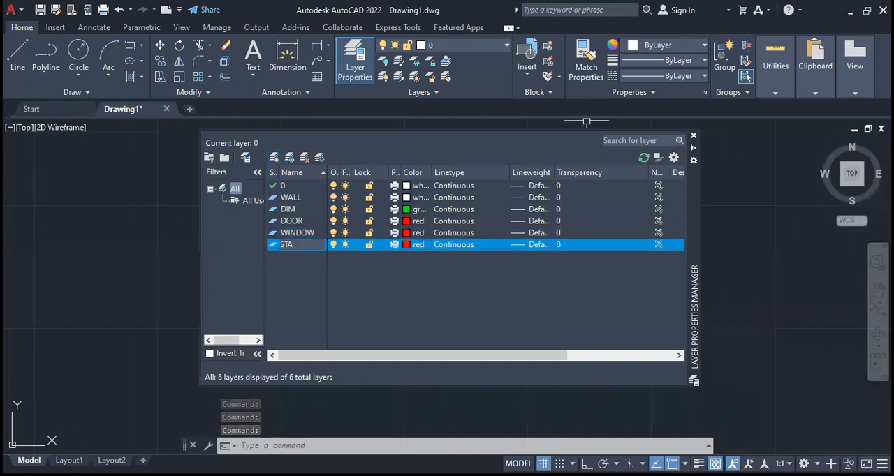
text(IR)
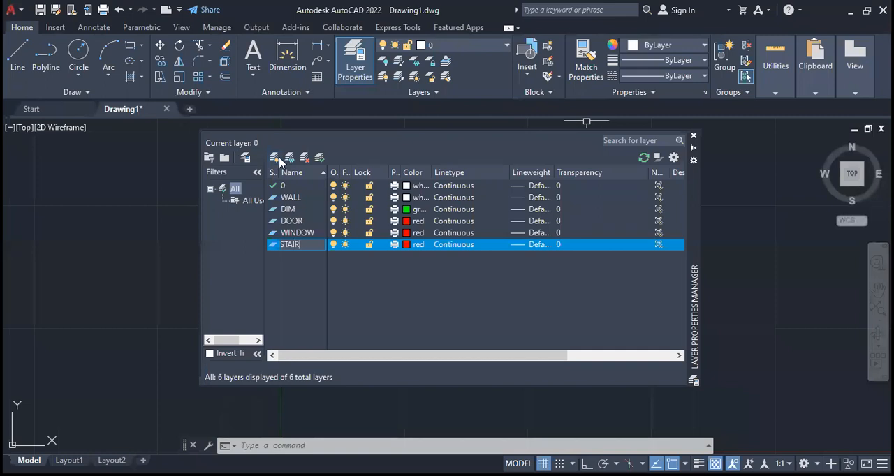
click(405, 248)
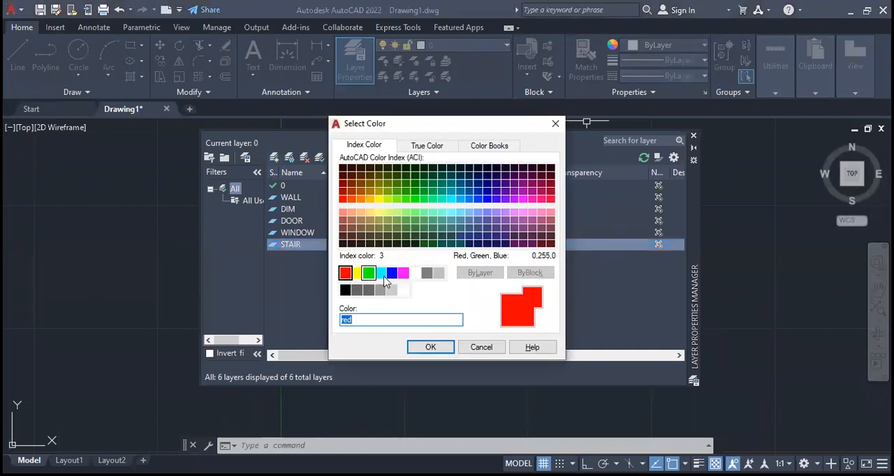
click(382, 277)
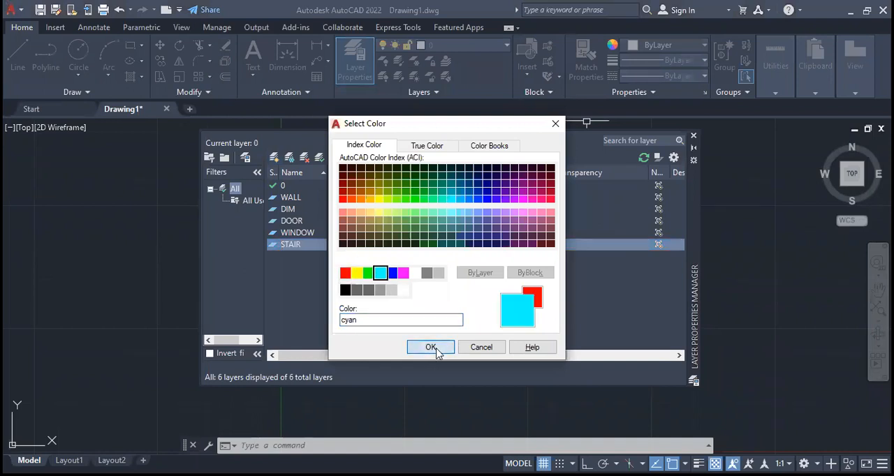
click(431, 347)
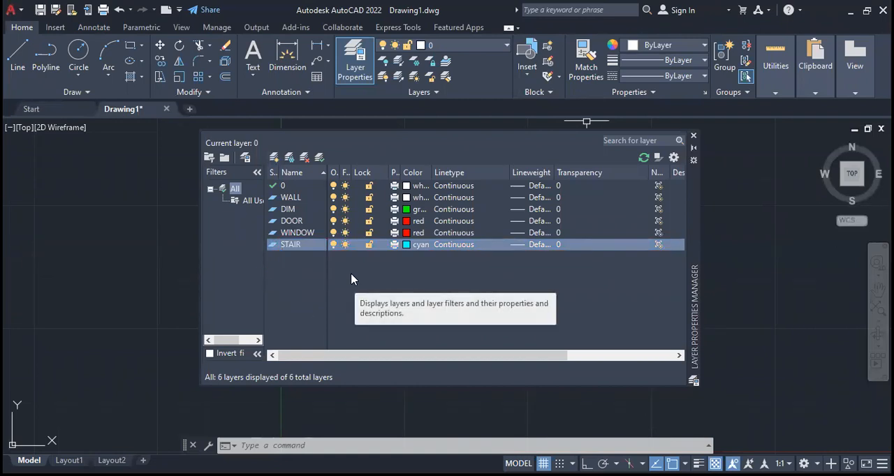
click(694, 135)
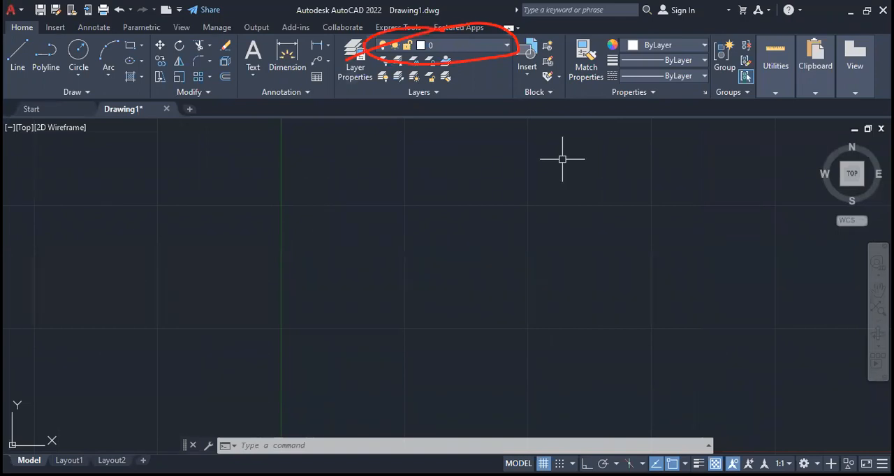
- Make WALL the current layer
click(493, 48)
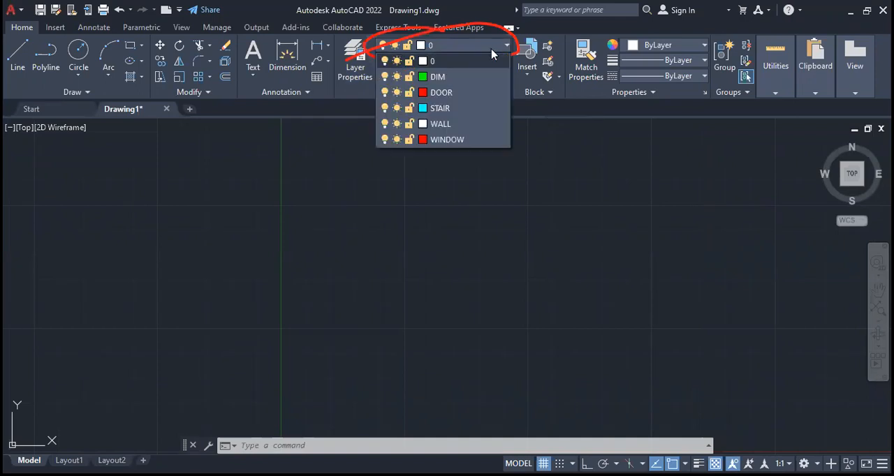
click(466, 126)
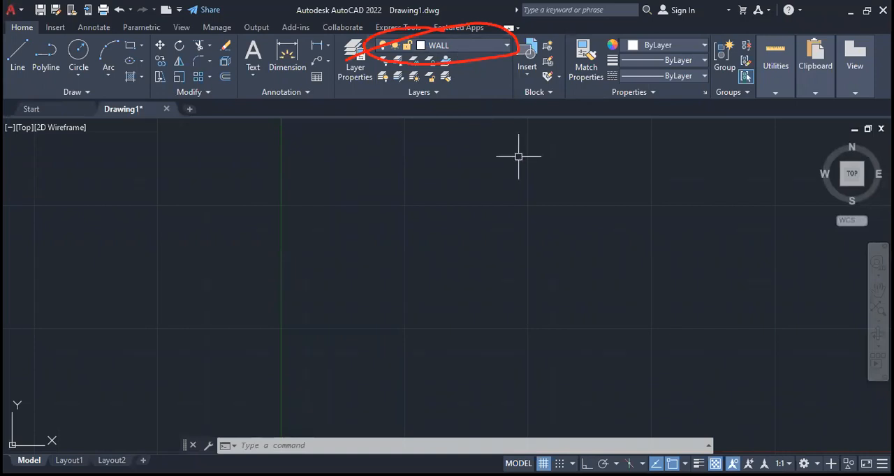
mouse_move(565, 303)
middle_down()
mouse_move(349, 258)
mouse_move(329, 269)
mouse_move(334, 275)
middle_up()
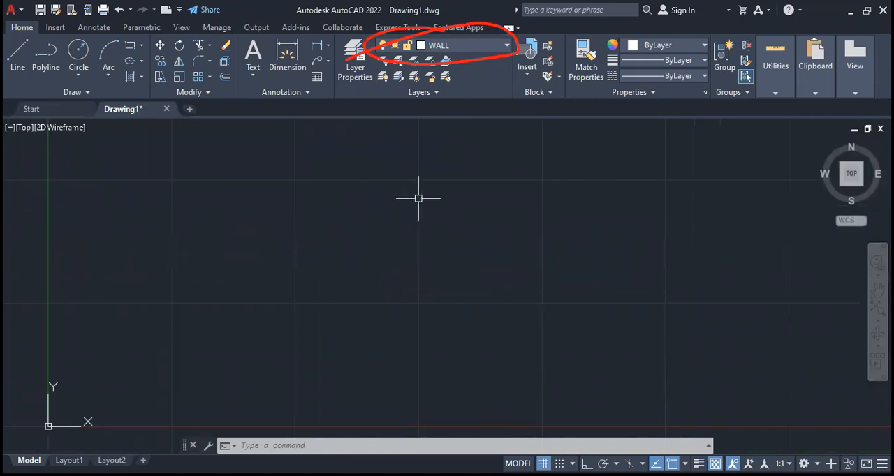
- Switch the current layer to DOOR and return it to WALL
click(484, 49)
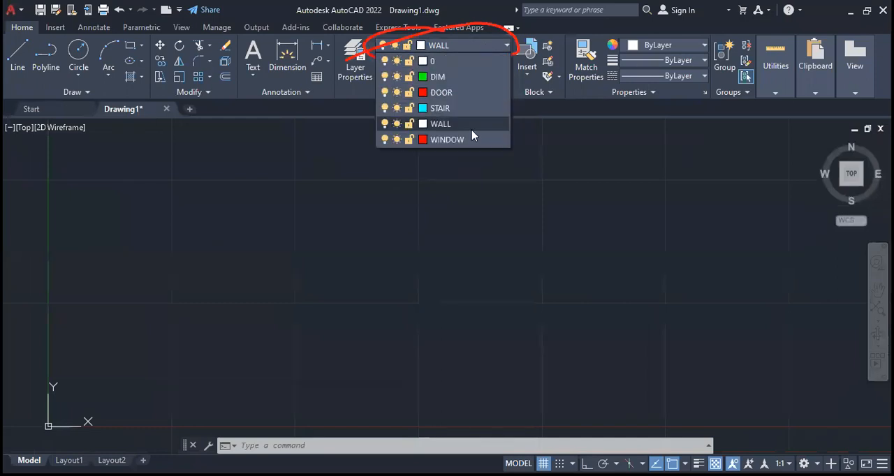
click(472, 93)
click(493, 50)
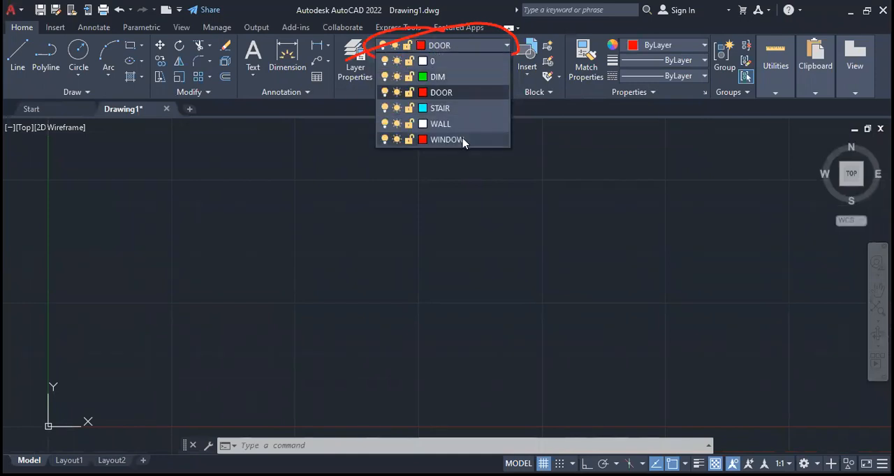
click(465, 125)
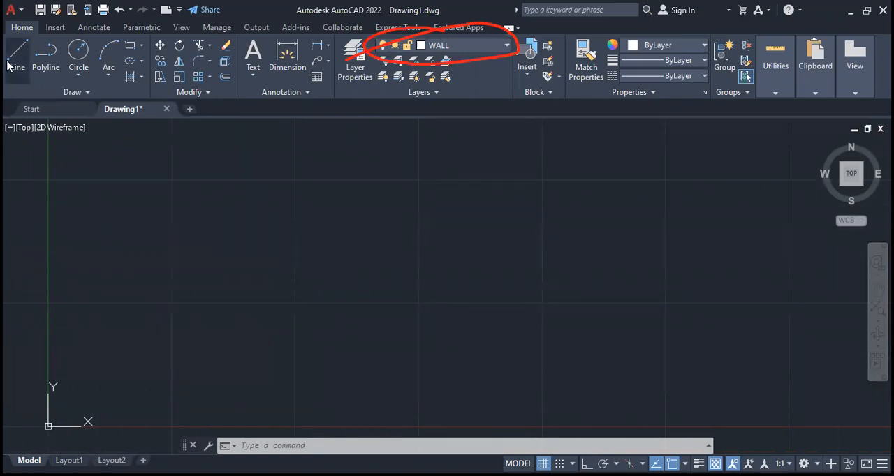
- Draw a rectangle 50' wide by 26' high on the WALL layer for the plan's outer outline
click(131, 46)
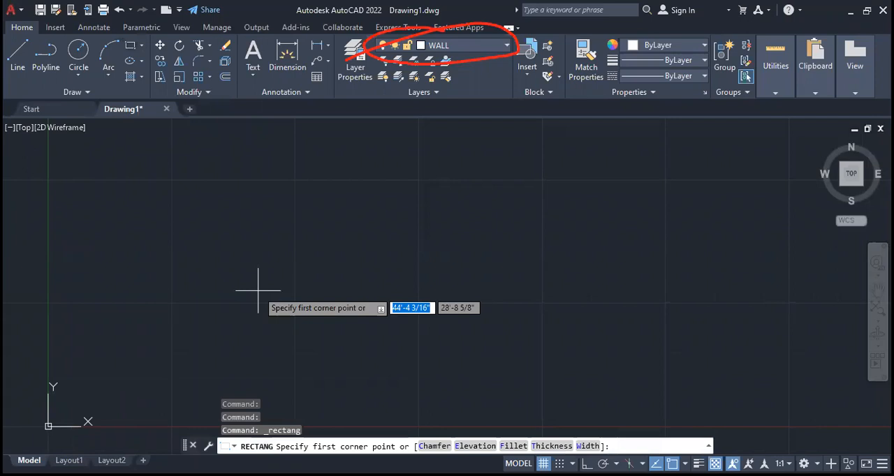
click(268, 328)
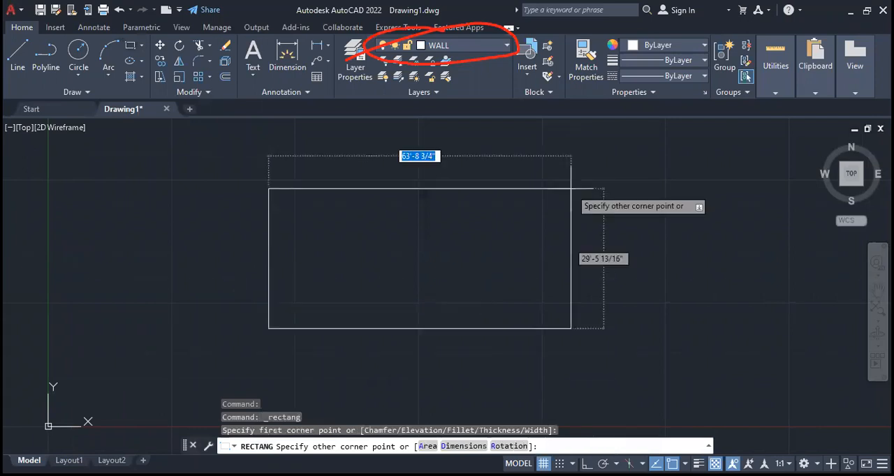
text(50')
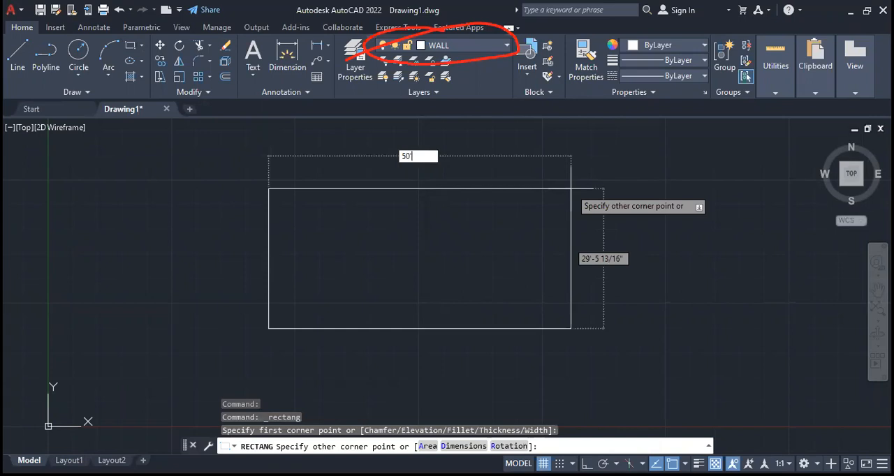
key(Tab)
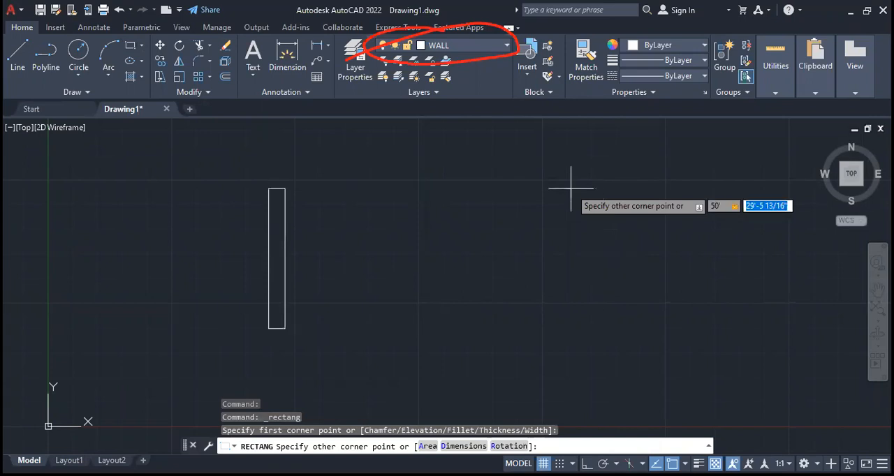
text(26')
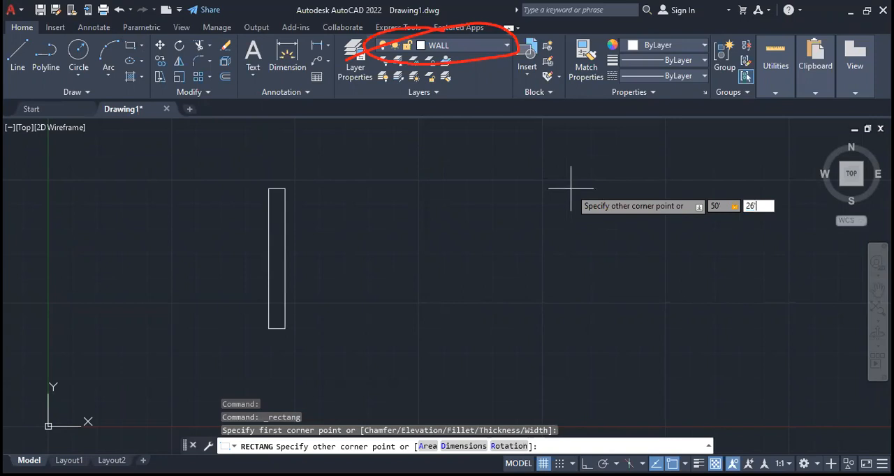
key(Return)
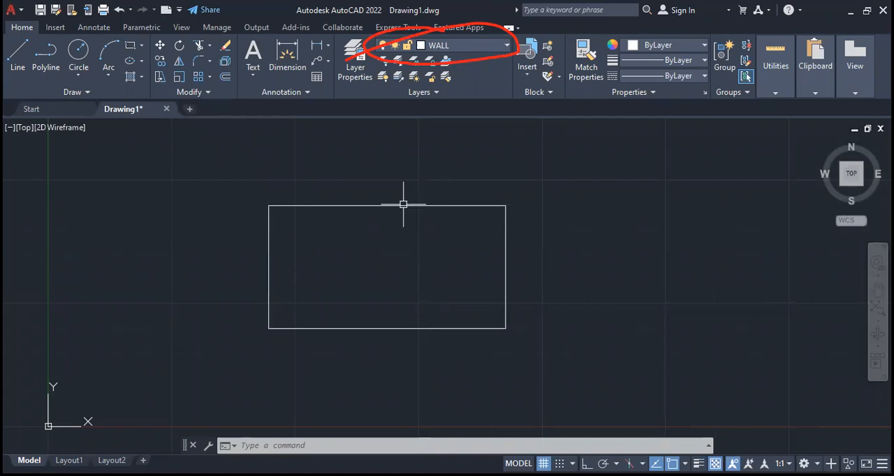
- Offset the plan's outer rectangle 10" inward to form the inner face of the outer walls
click(224, 79)
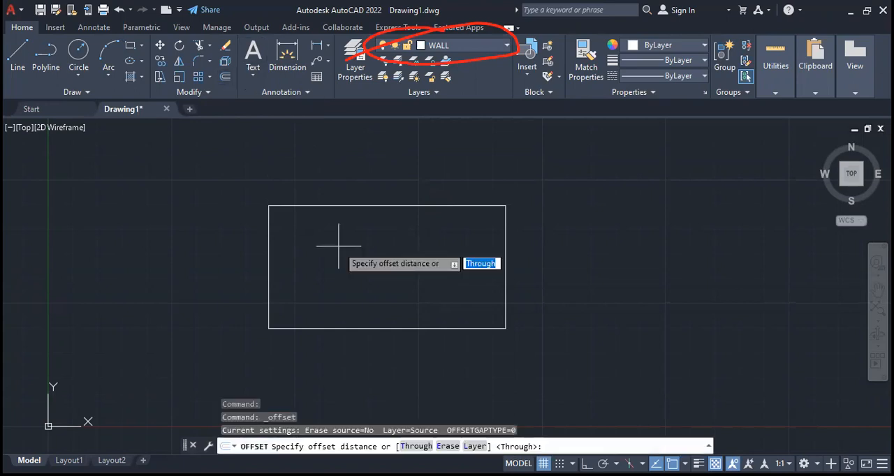
text(1)
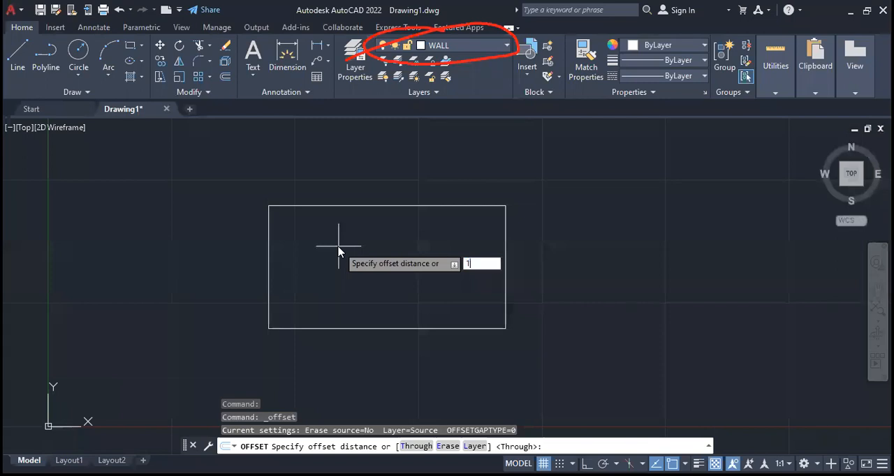
text(0)
key(Return)
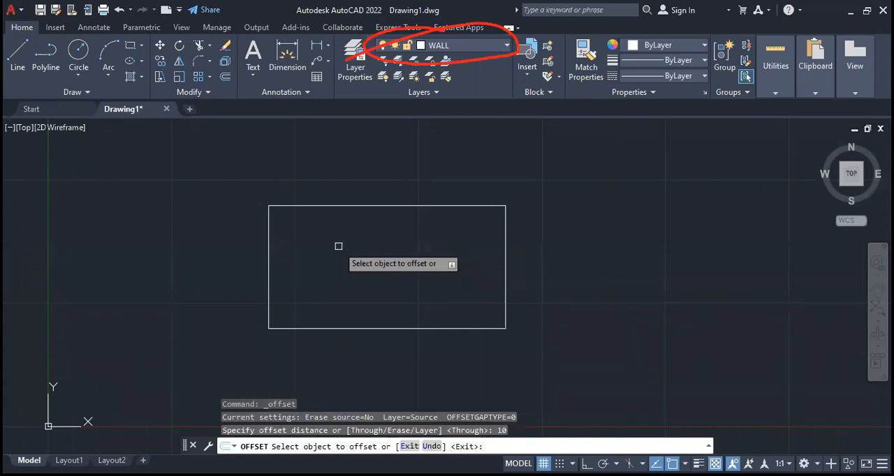
click(364, 205)
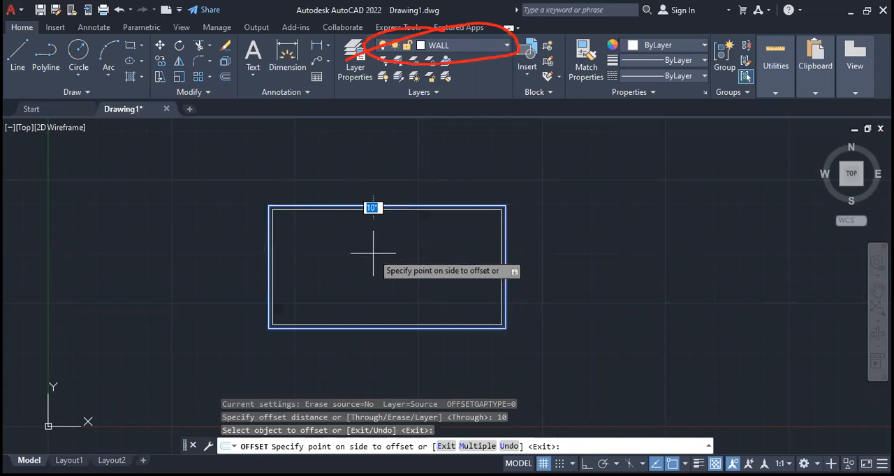
click(373, 254)
scroll(313, 239, up, 2)
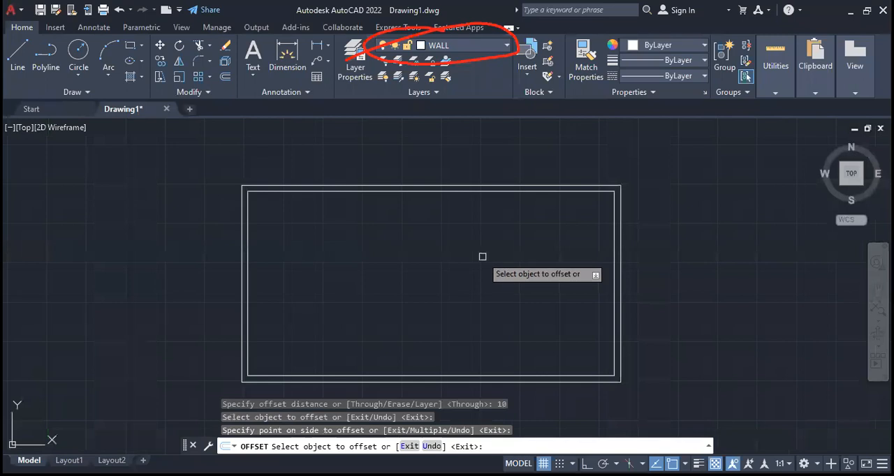
key(Escape)
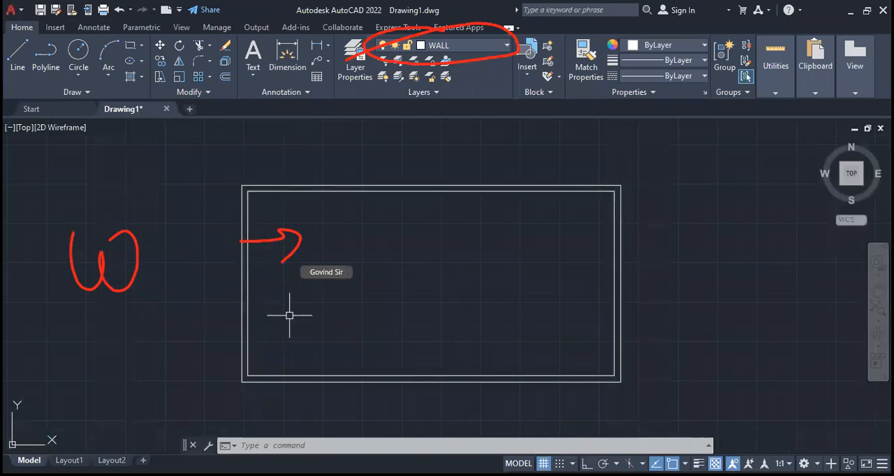
key(Escape)
key(Escape)
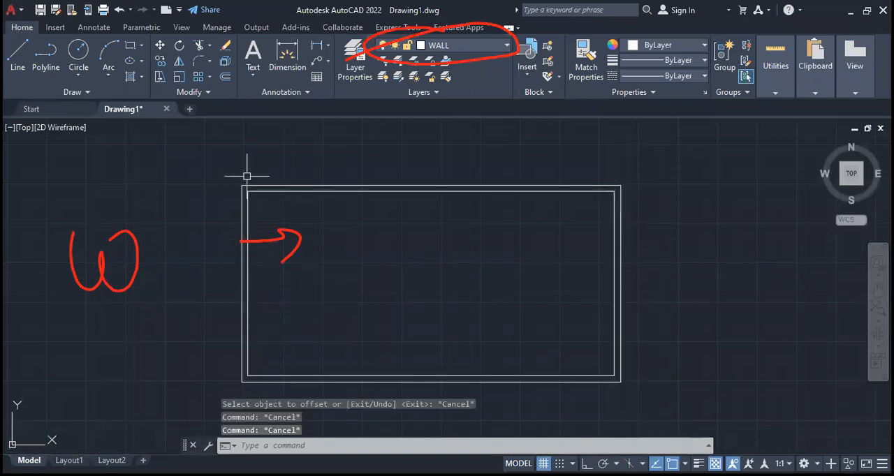
- Explode the inner rectangle and offset its left line inward to make a second pair of wall lines 10" apart
click(247, 296)
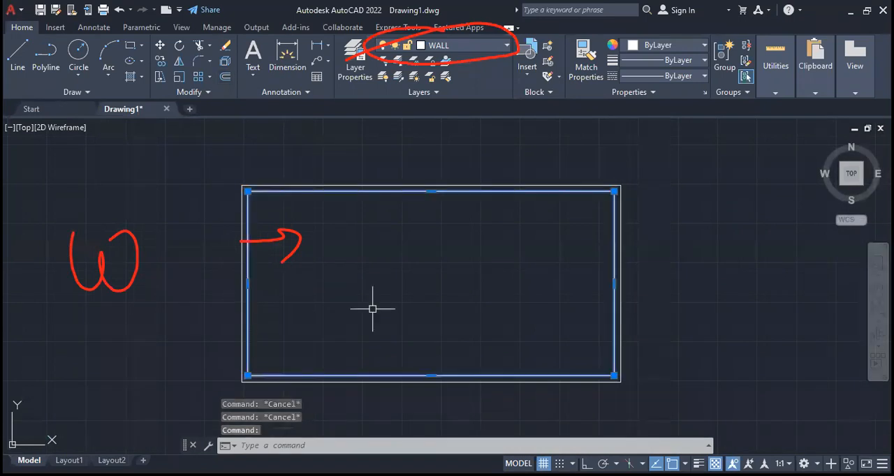
text(x)
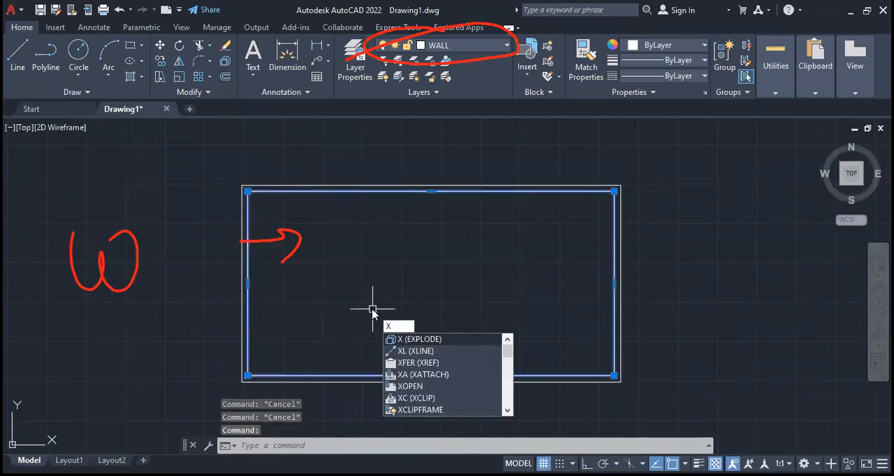
click(247, 207)
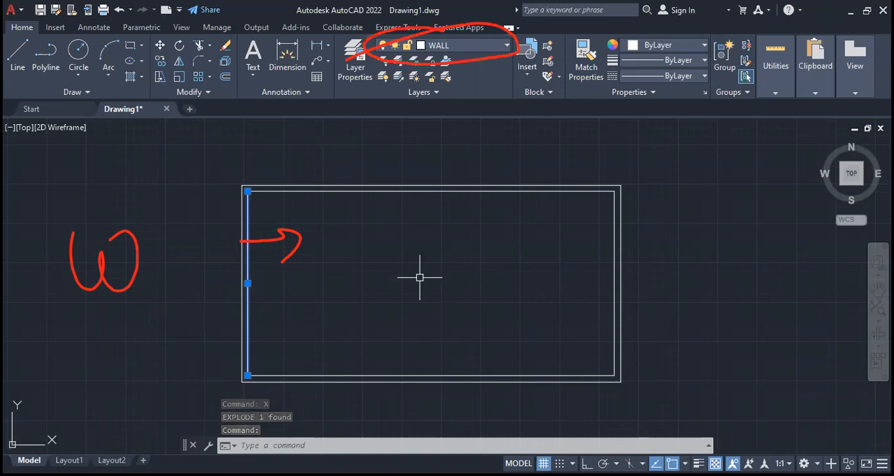
click(225, 77)
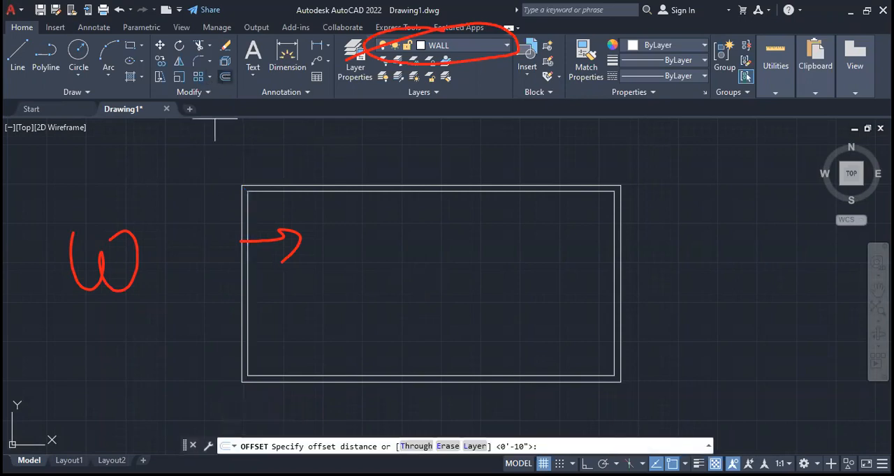
text(2)
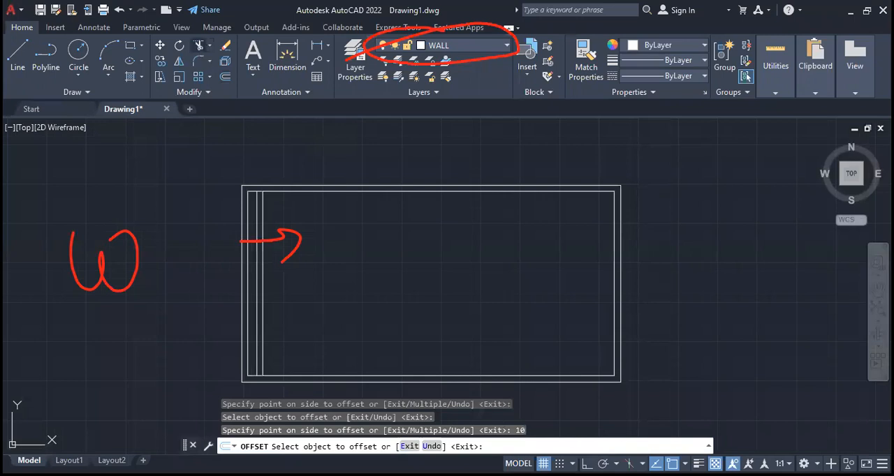
- Trim away the original left inner line and the horizontal inner wall ends beyond the new left wall
click(199, 45)
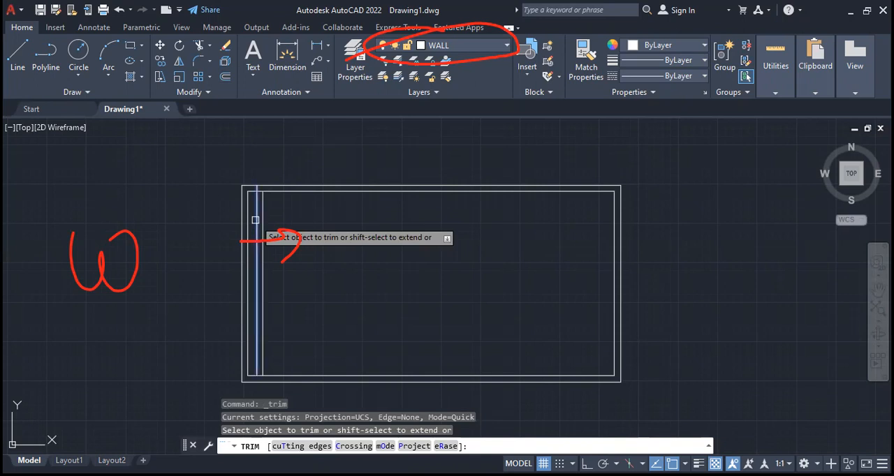
click(256, 220)
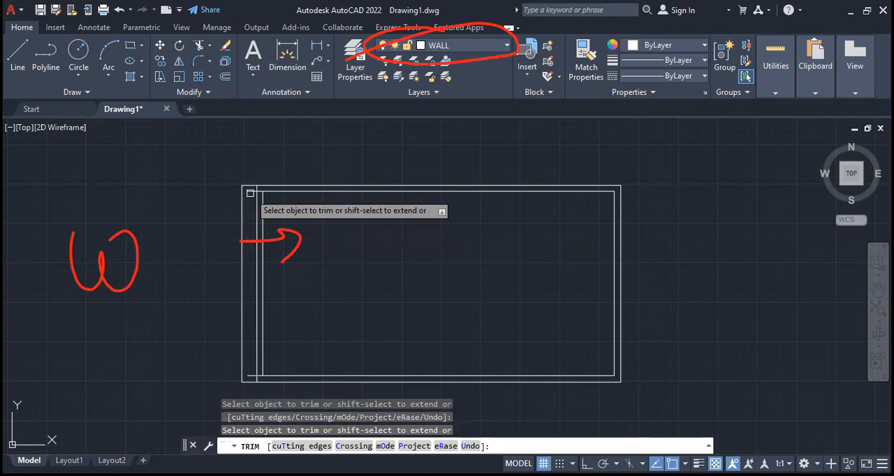
key(Escape)
scroll(563, 361, up, 2)
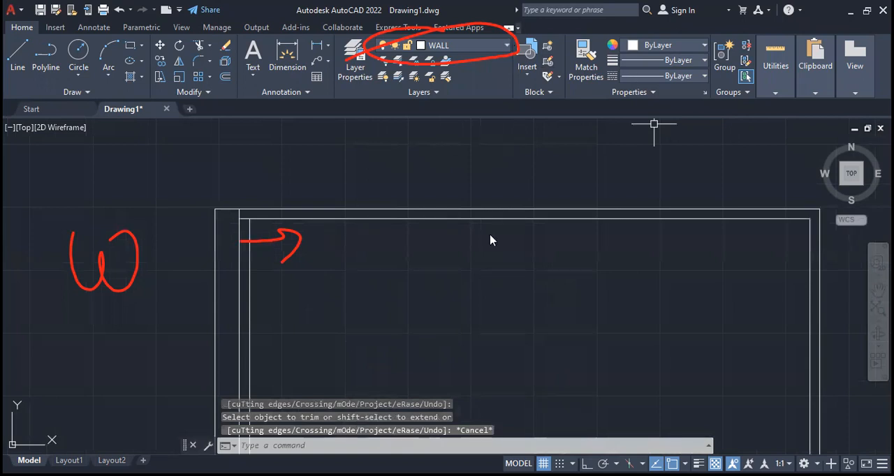
scroll(496, 252, down, 2)
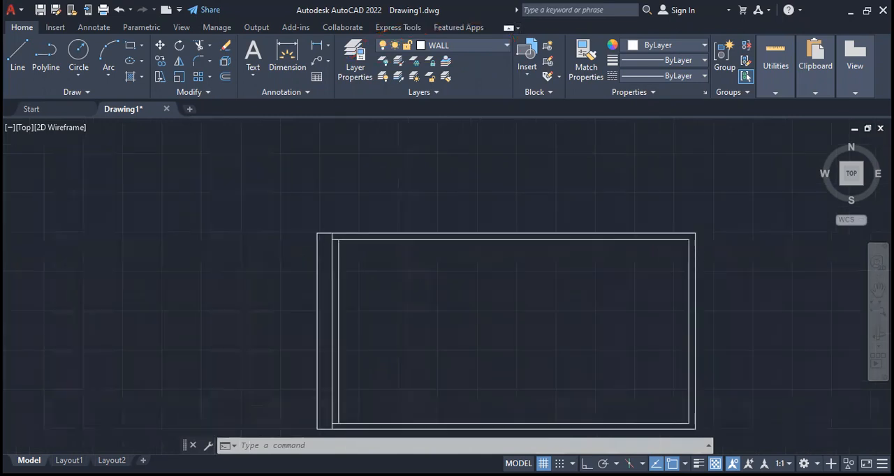
middle_drag(535, 295, 506, 255)
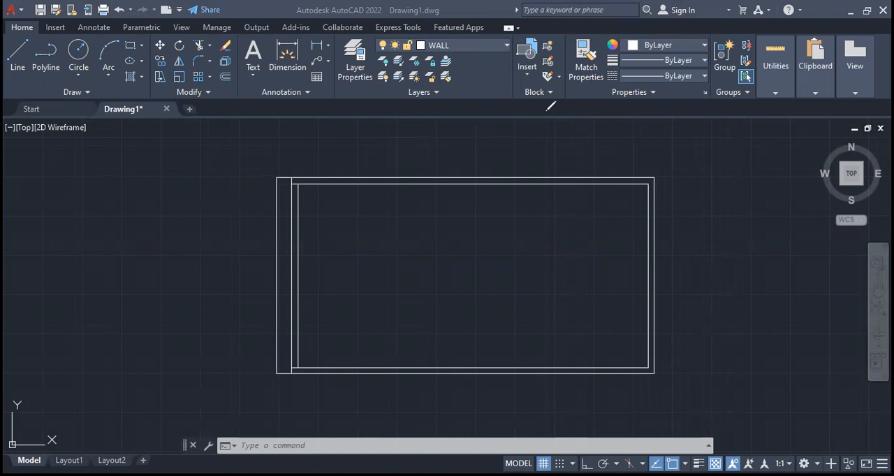
- Make DIM the current layer and dimension the outer rectangle's full width above its top edge
click(492, 49)
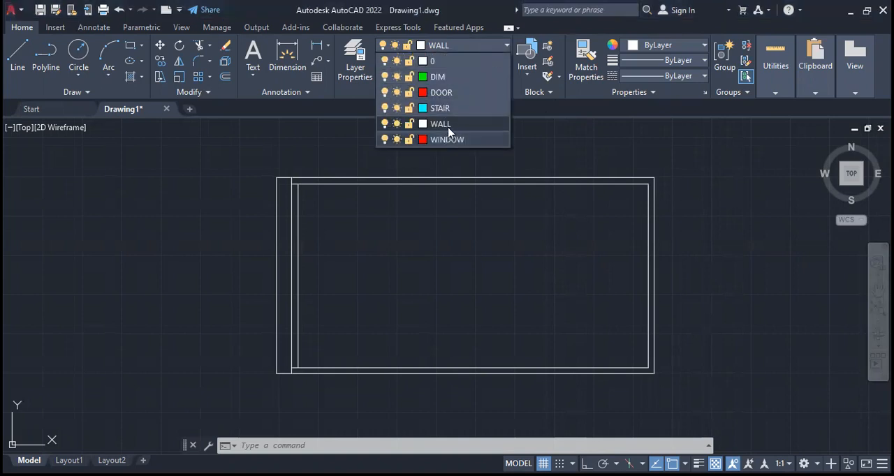
click(451, 79)
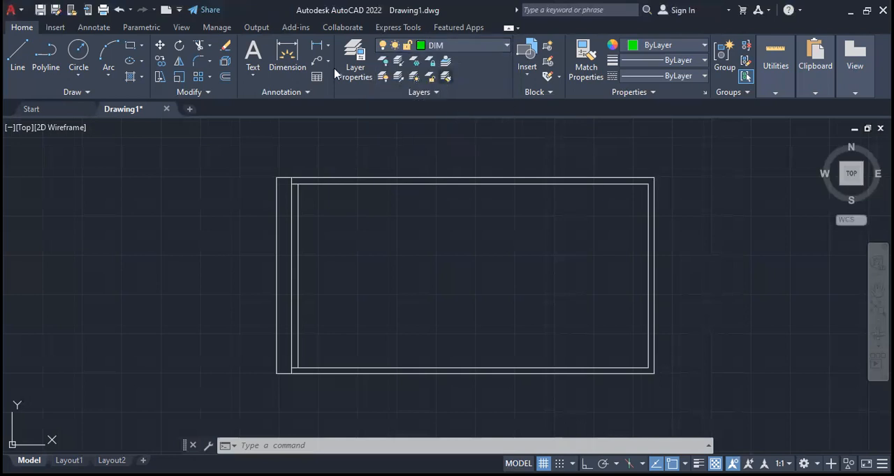
click(286, 48)
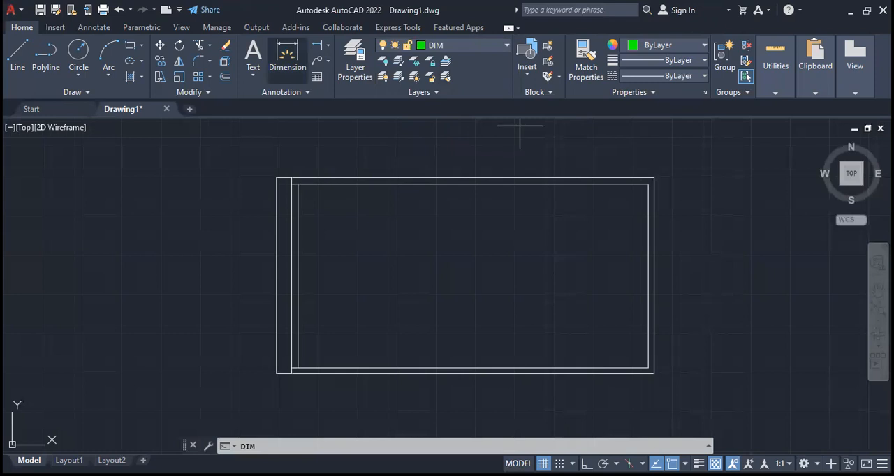
click(420, 178)
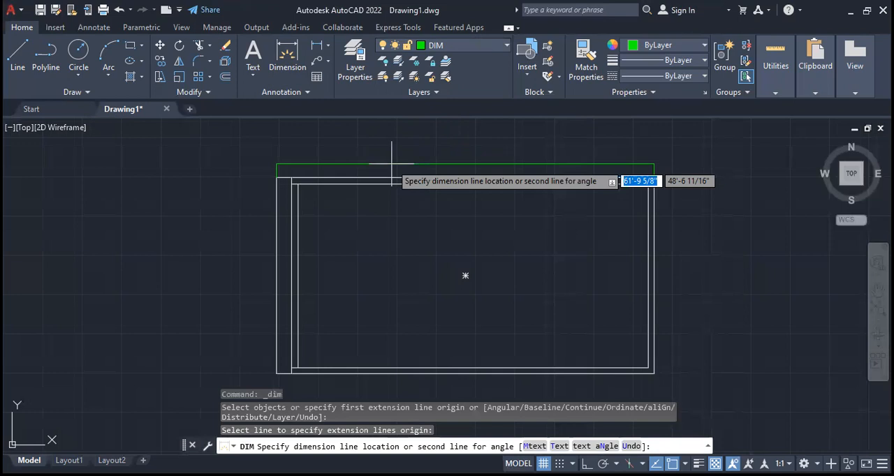
key(Escape)
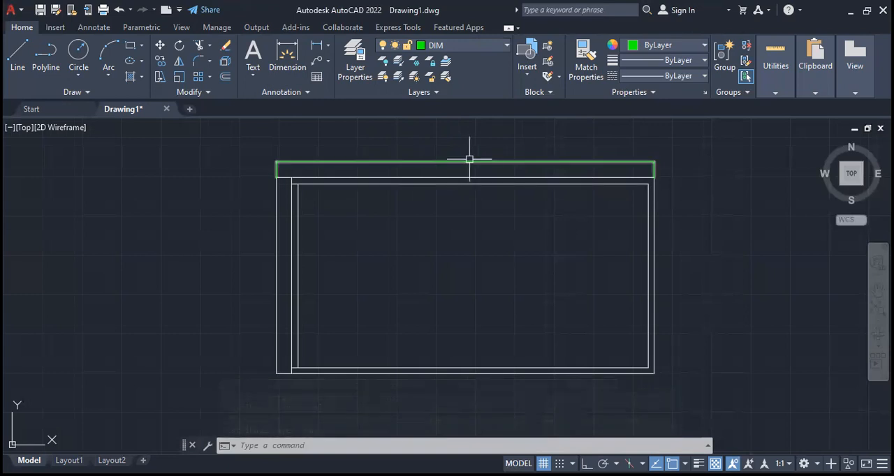
- Open the Standard dimension style for modification in the Dimension Style Manager
scroll(466, 160, up, 6)
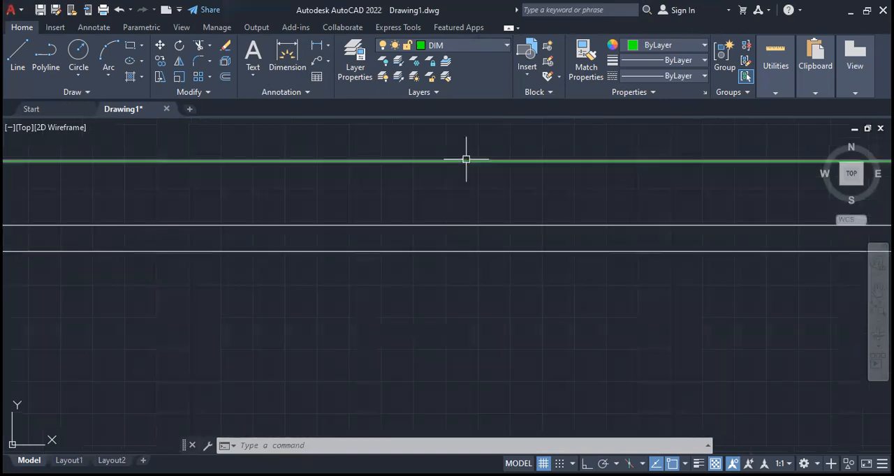
scroll(497, 159, up, 5)
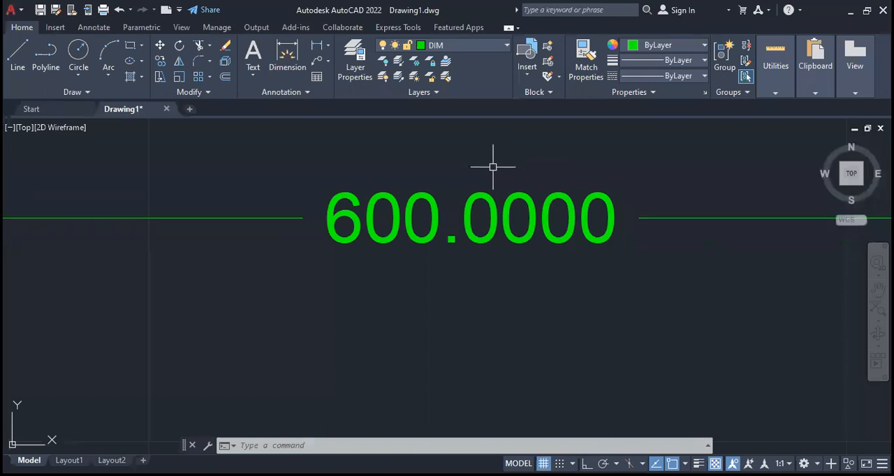
scroll(495, 159, down, 4)
scroll(493, 168, down, 5)
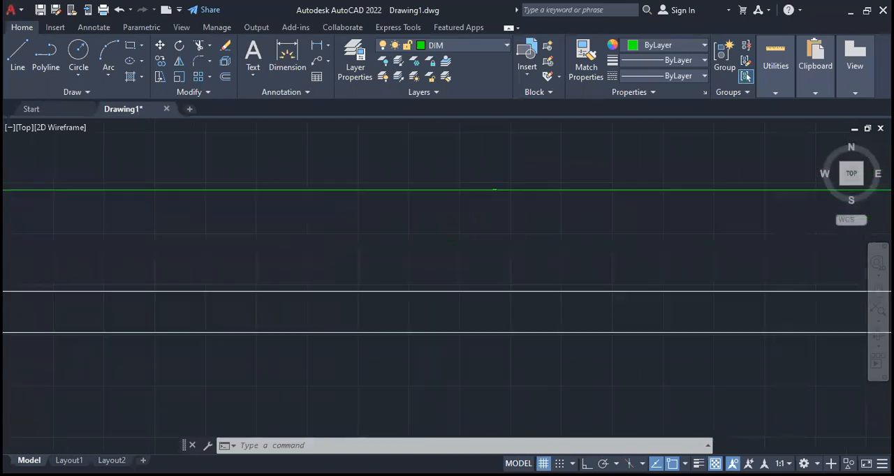
mouse_move(496, 240)
middle_down()
mouse_move(479, 215)
mouse_move(469, 246)
middle_up()
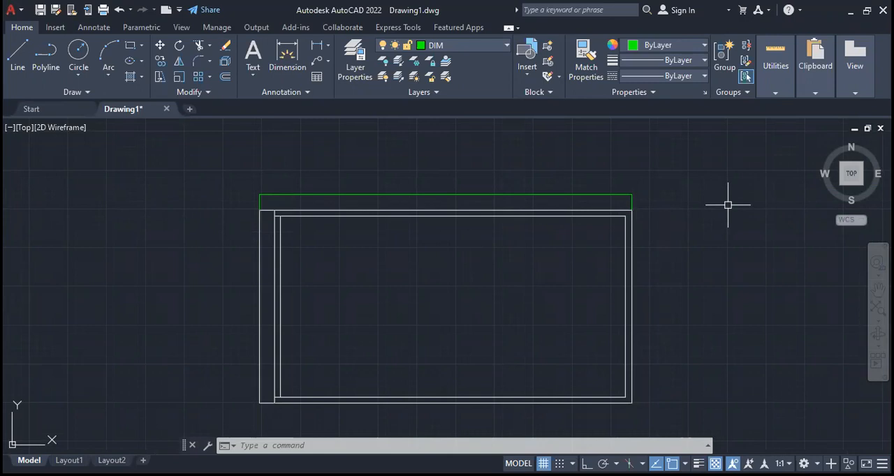
text(D)
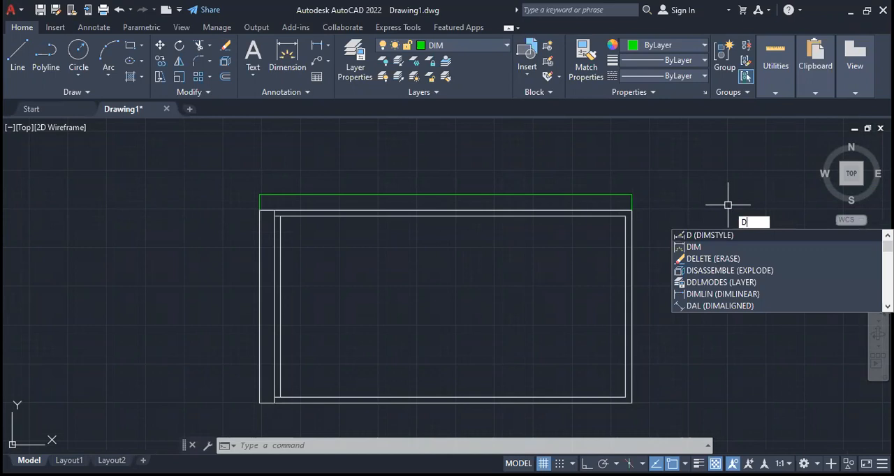
key(Return)
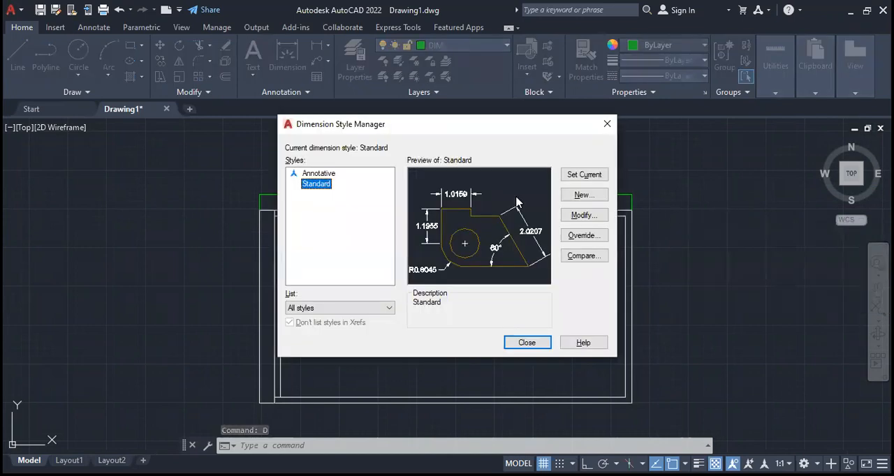
drag(471, 126, 745, 116)
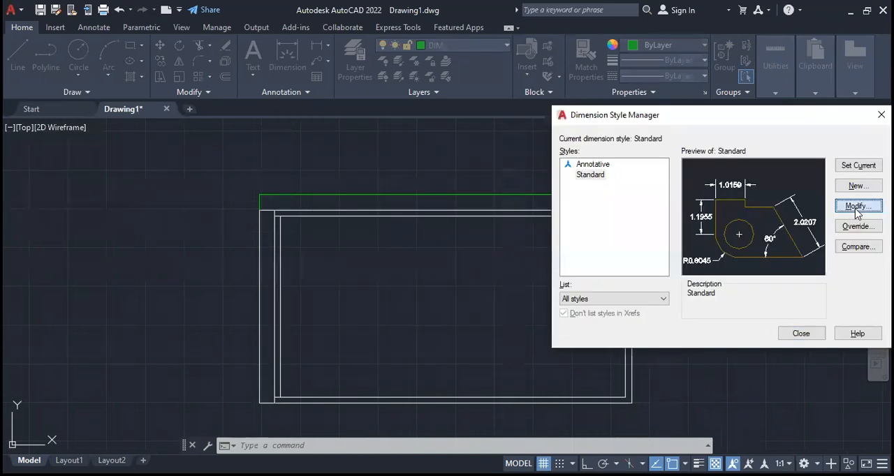
click(857, 207)
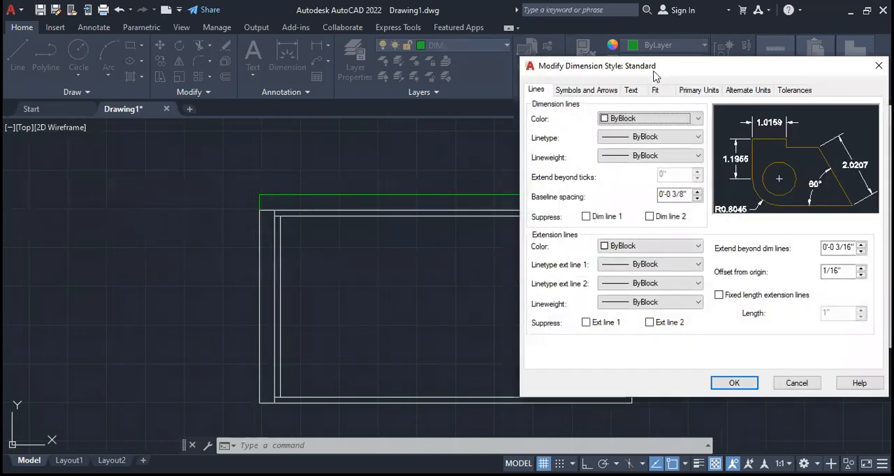
- Set the Standard dimension style's text height to 1' and close the style manager
drag(655, 74, 639, 77)
click(619, 93)
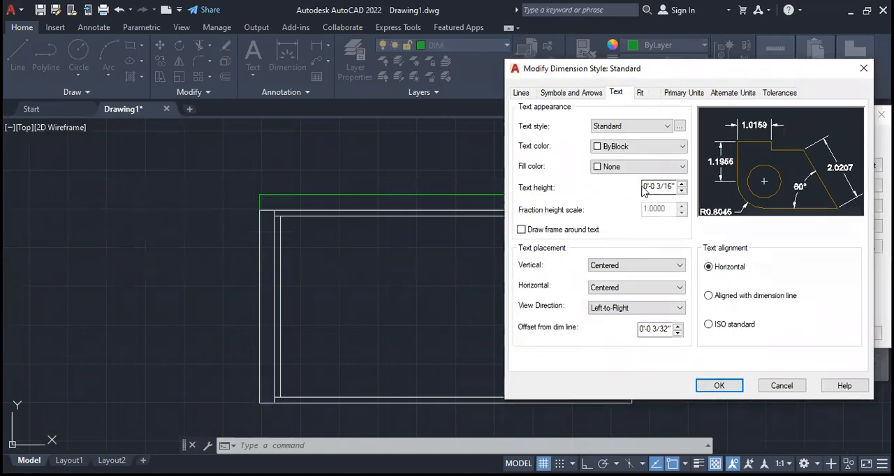
drag(645, 189, 718, 192)
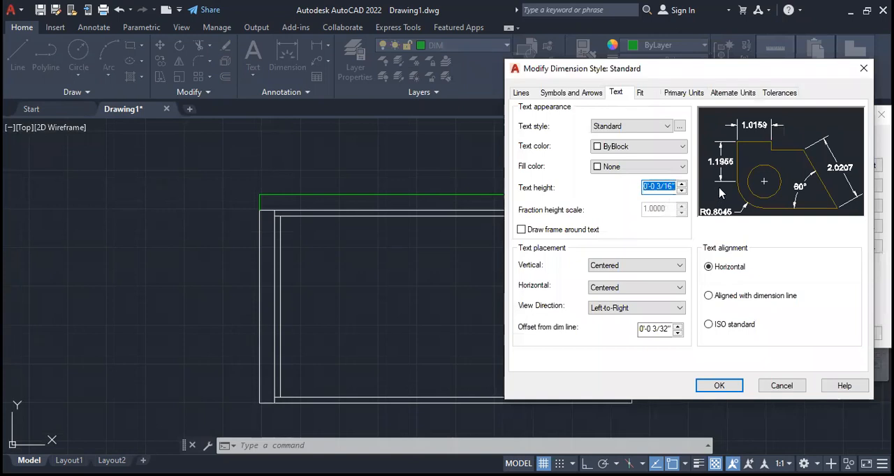
text(2)
key(BackSpace)
text(1')
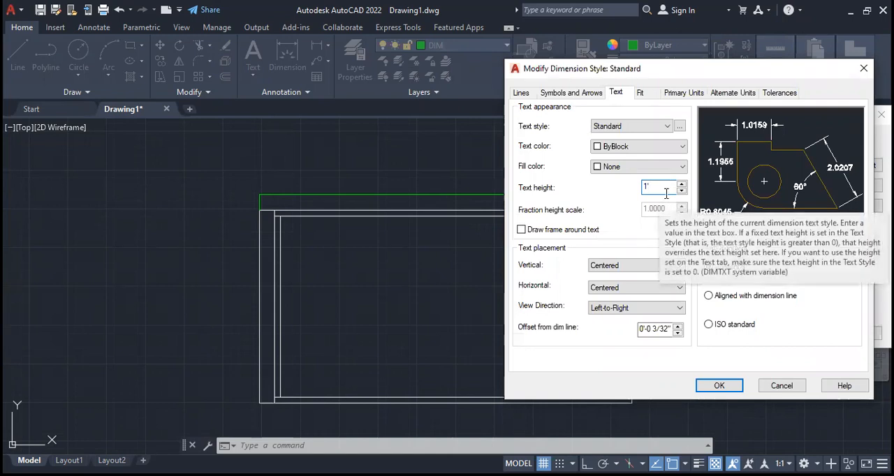
click(721, 389)
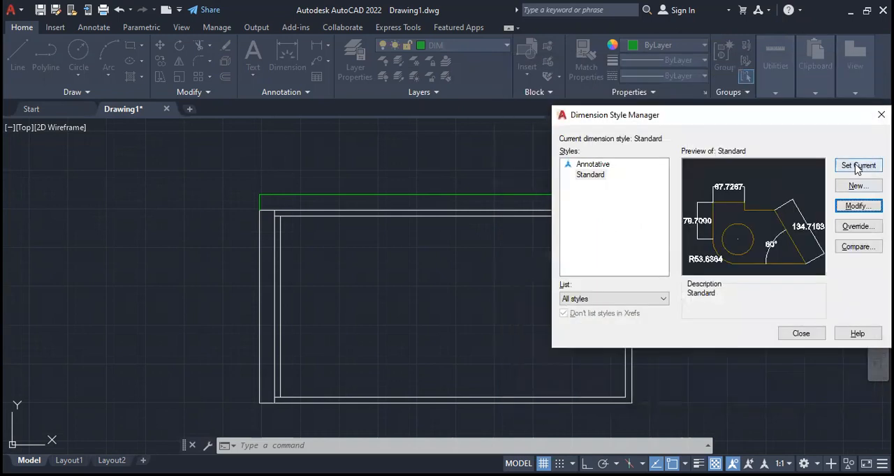
click(804, 335)
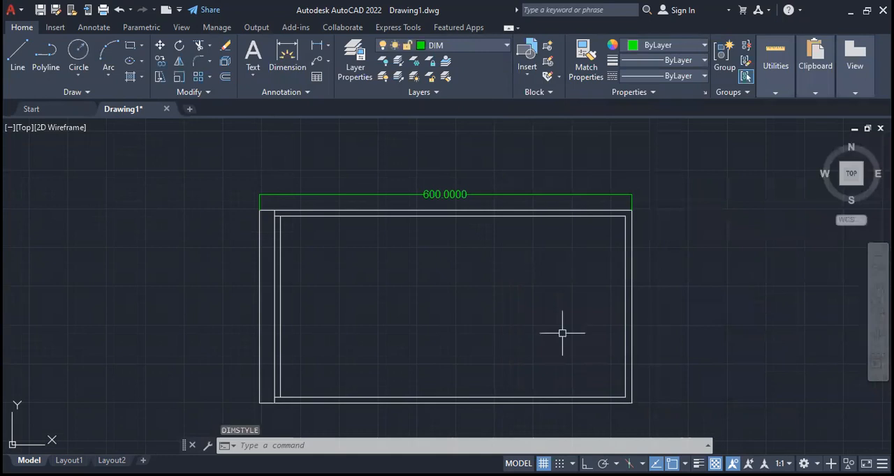
middle_drag(561, 334, 548, 307)
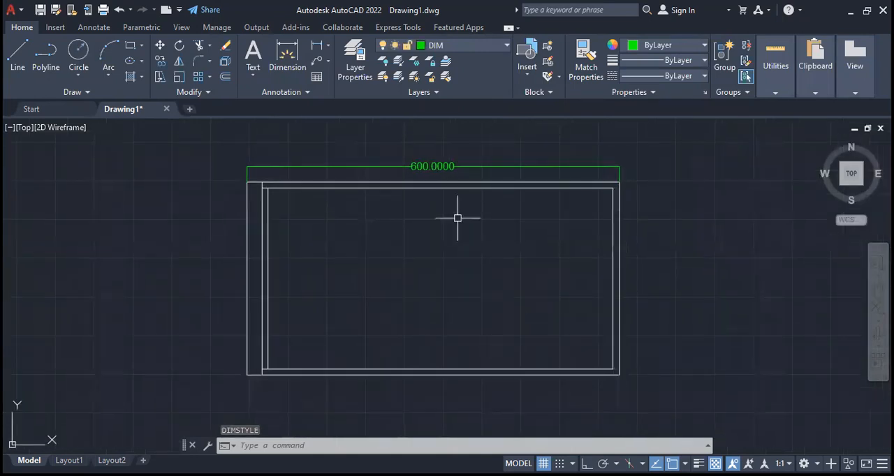
- Reopen the Standard dimension style for modification and set its text height to 1'
middle_drag(513, 236, 378, 251)
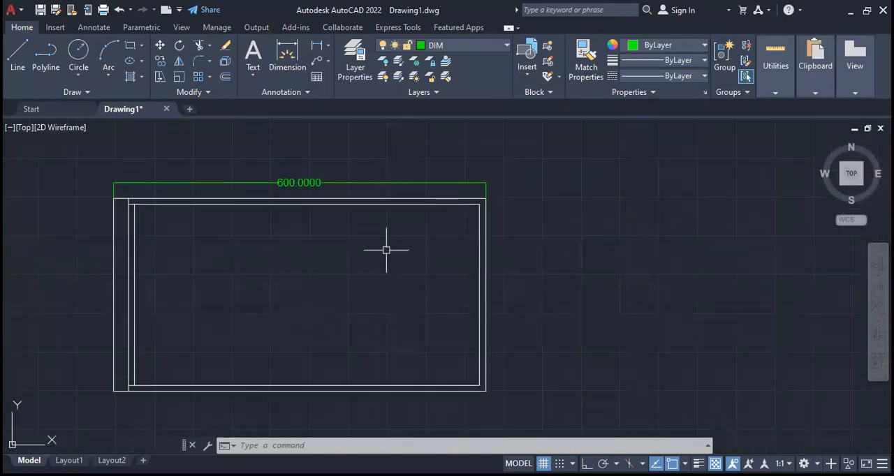
key(Escape)
key(Escape)
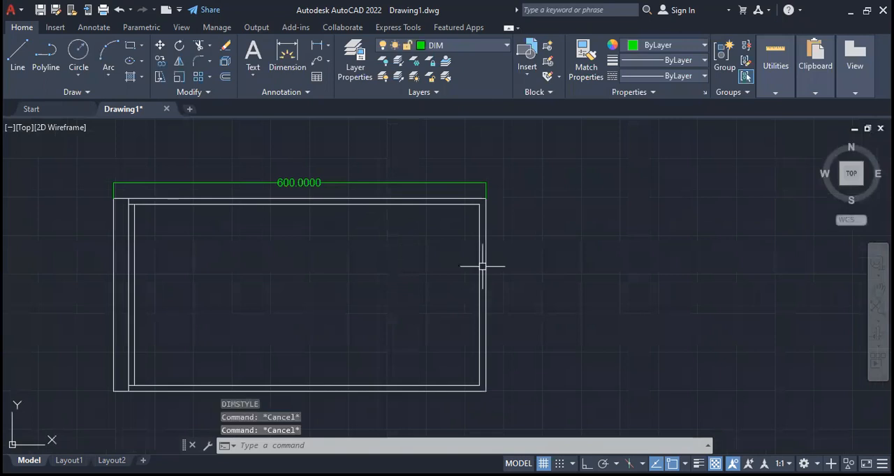
text(D)
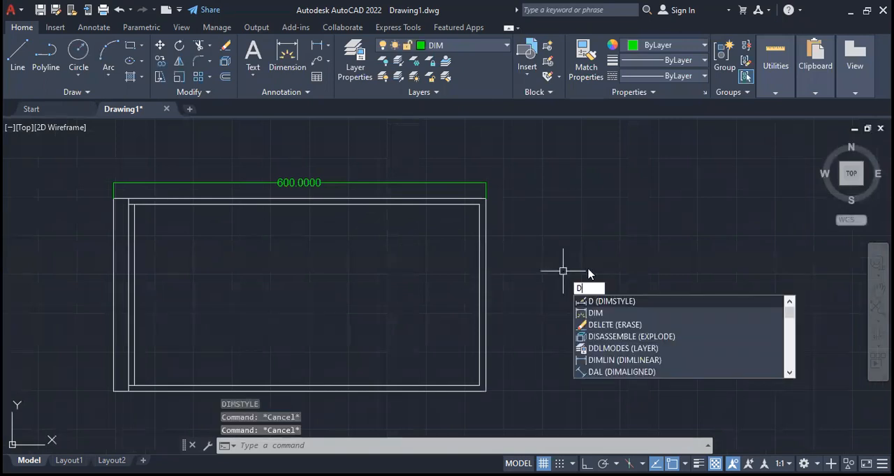
key(Return)
drag(447, 129, 591, 144)
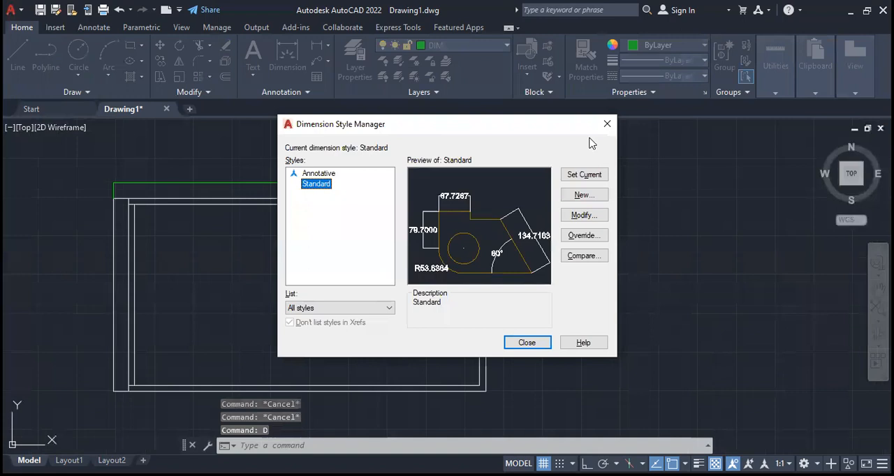
click(727, 231)
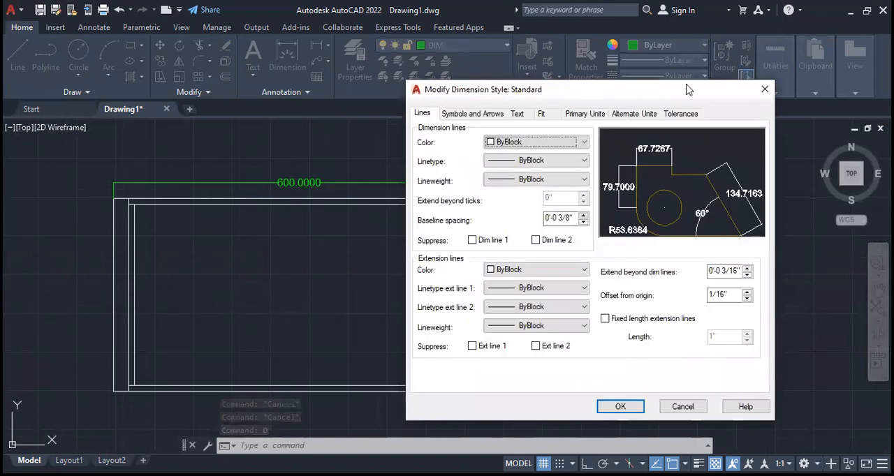
drag(687, 90, 783, 88)
click(613, 111)
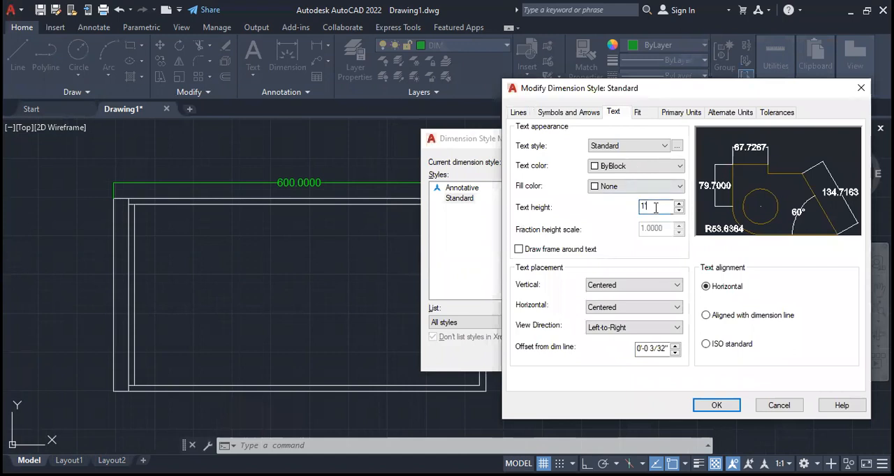
text(1)
- Set the Standard dimension style's arrow size to 1'
click(566, 113)
click(552, 244)
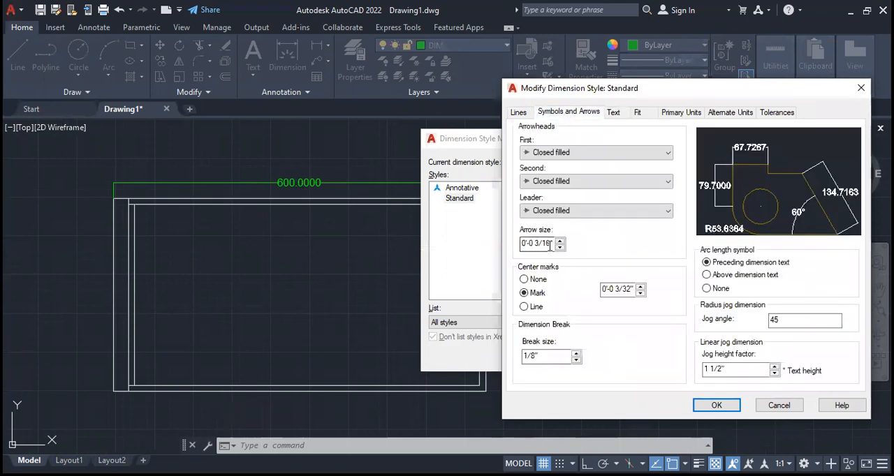
drag(551, 245, 598, 253)
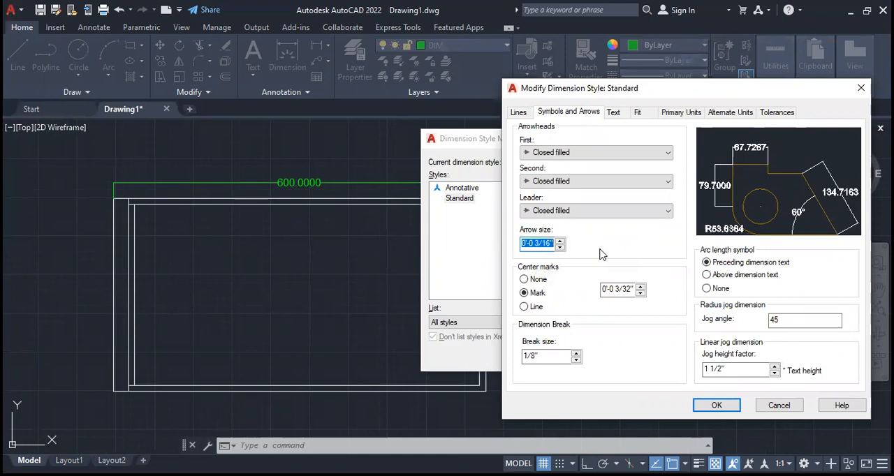
text(1)
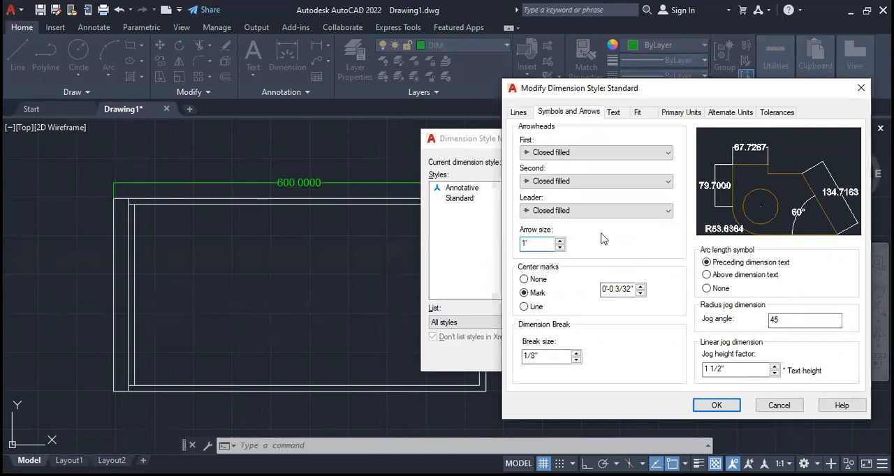
- Enable fixed length extension lines in the dimension style and set their length to 6"
click(521, 112)
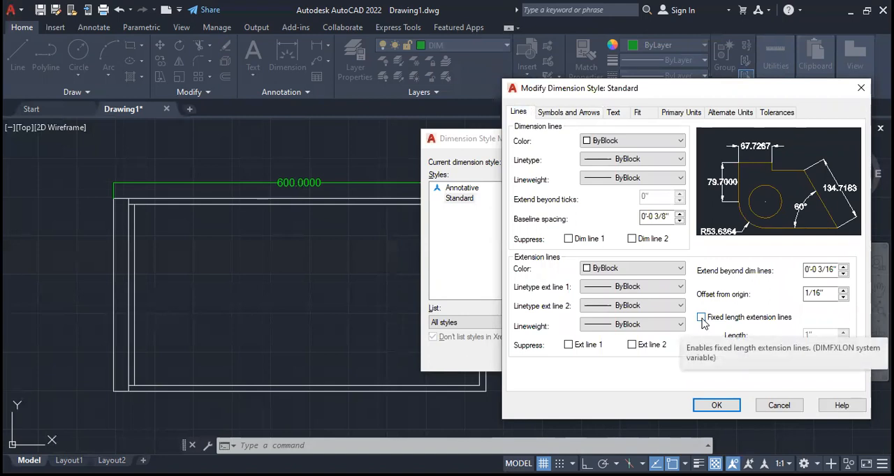
click(702, 317)
double_click(813, 336)
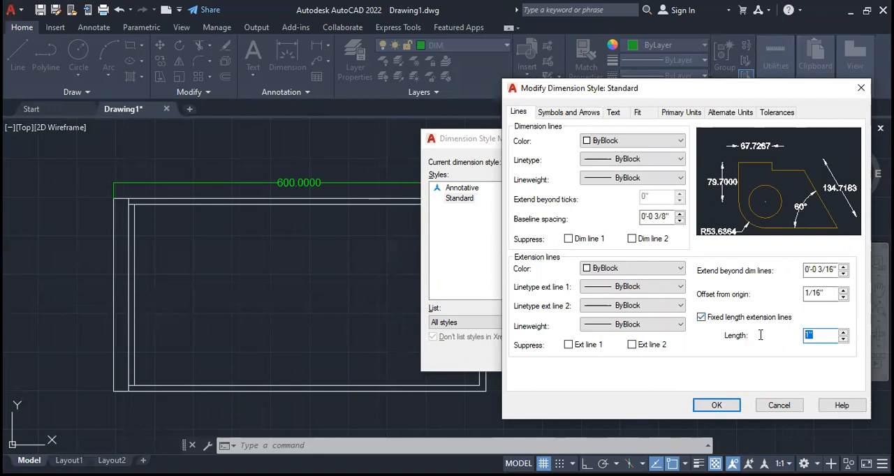
text(1')
key(shift+Tab)
key(shift+Tab)
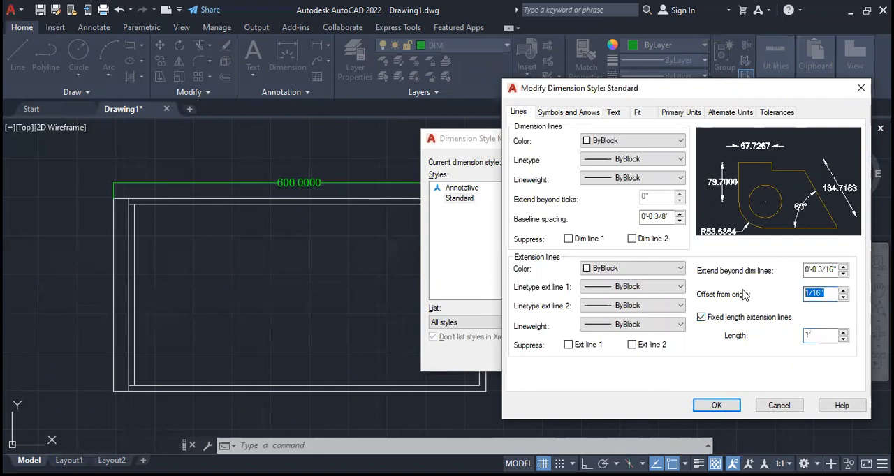
key(Tab)
key(Tab)
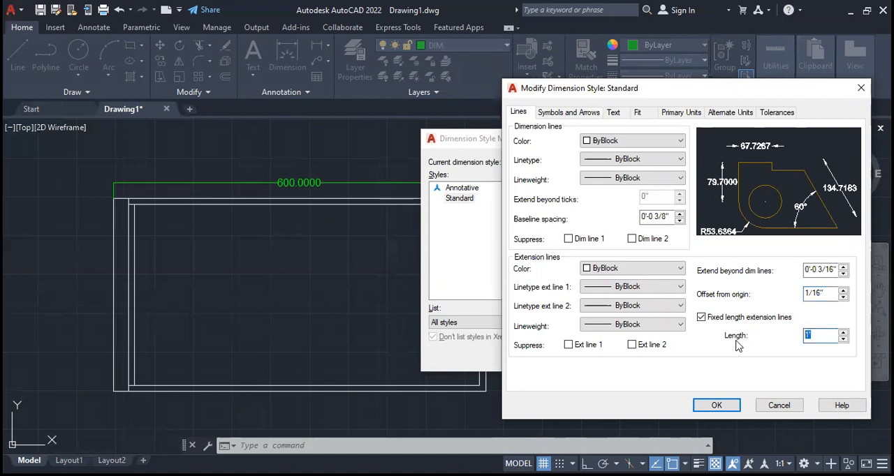
text(6)
- Set the extension lines' offset from origin and their extension beyond the dimension lines to 6" each
drag(832, 294, 791, 297)
text(6)
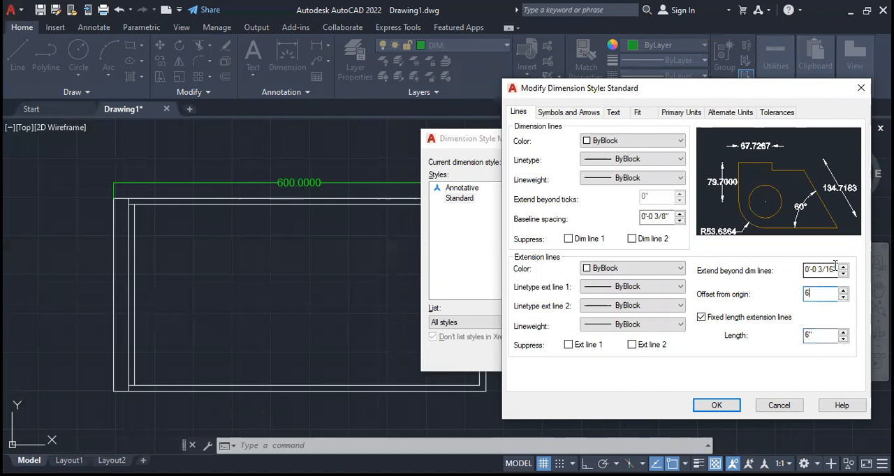
drag(838, 271, 777, 272)
text(6)
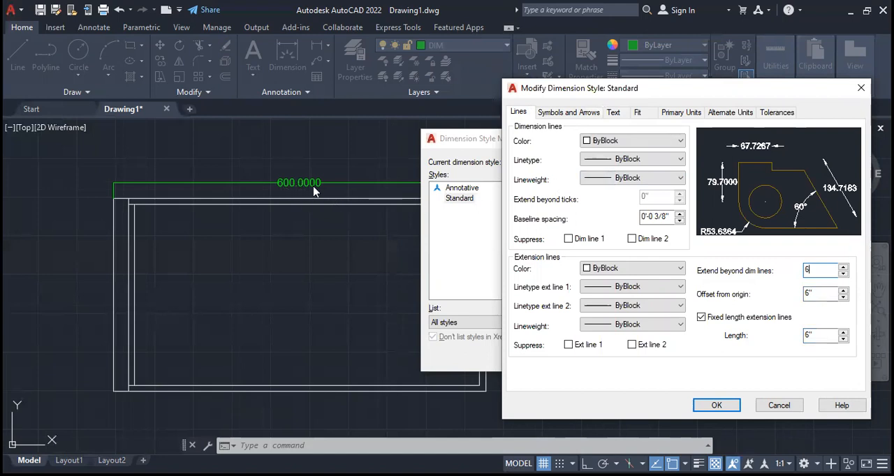
- Set the linear dimensions' unit format to Architectural, apply the style changes and close the Dimension Style Manager
click(677, 114)
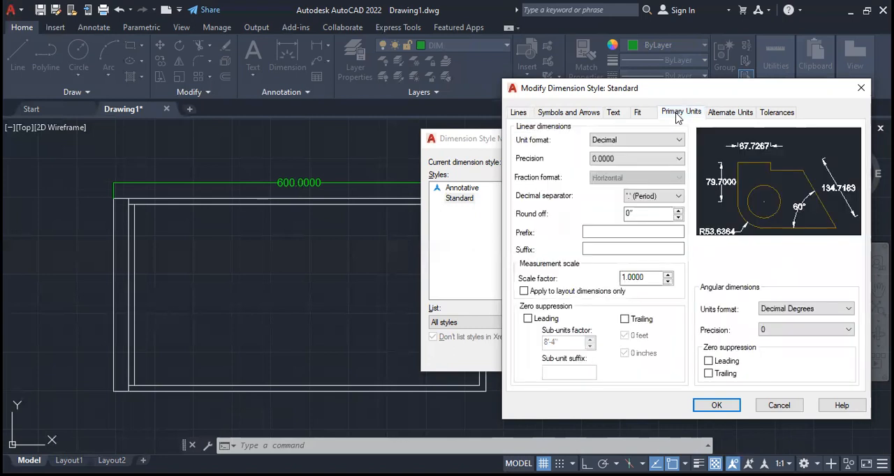
click(626, 143)
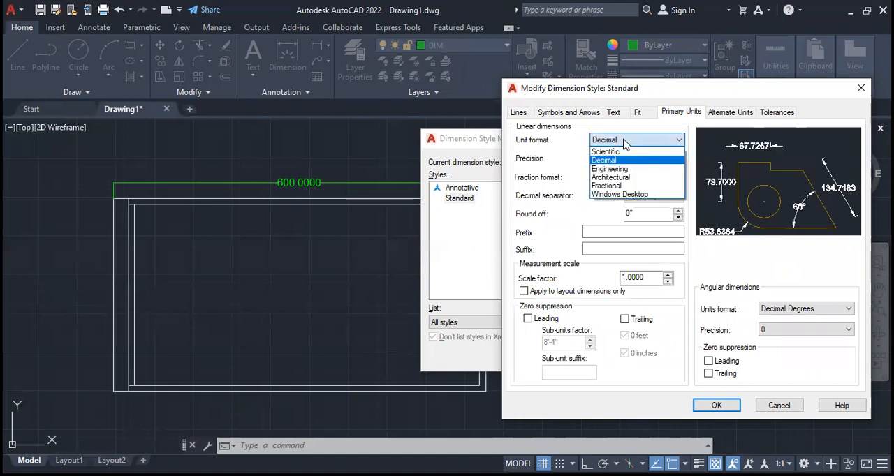
click(633, 179)
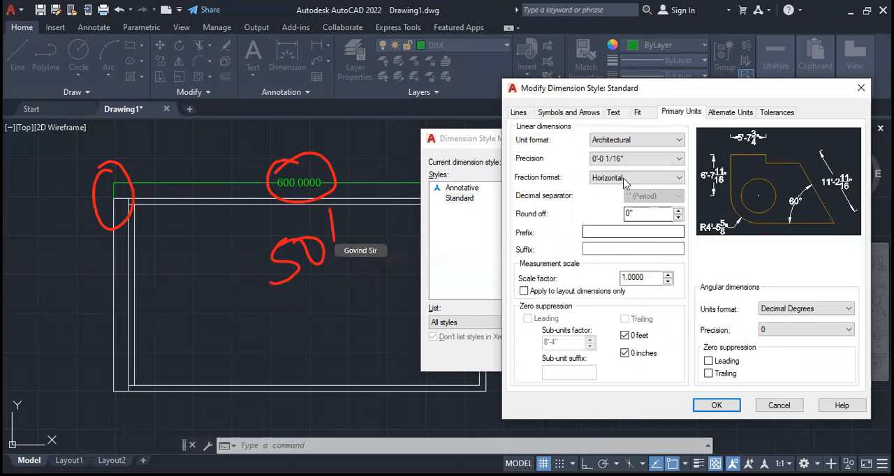
click(635, 142)
click(653, 177)
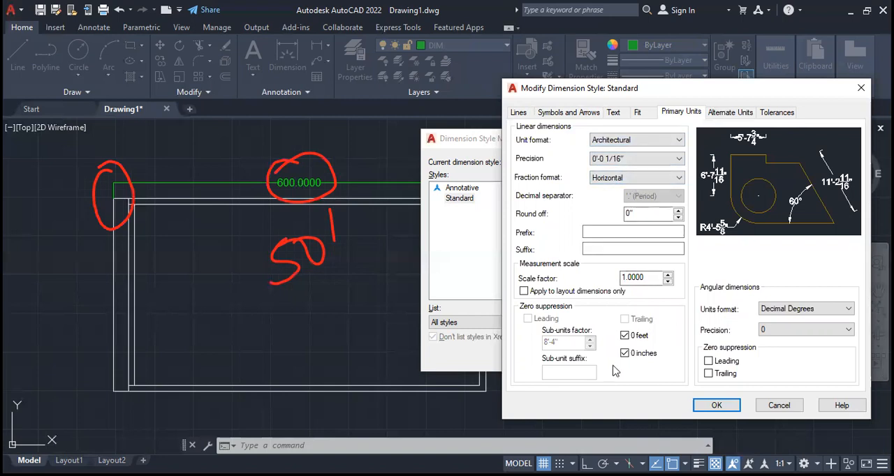
click(715, 406)
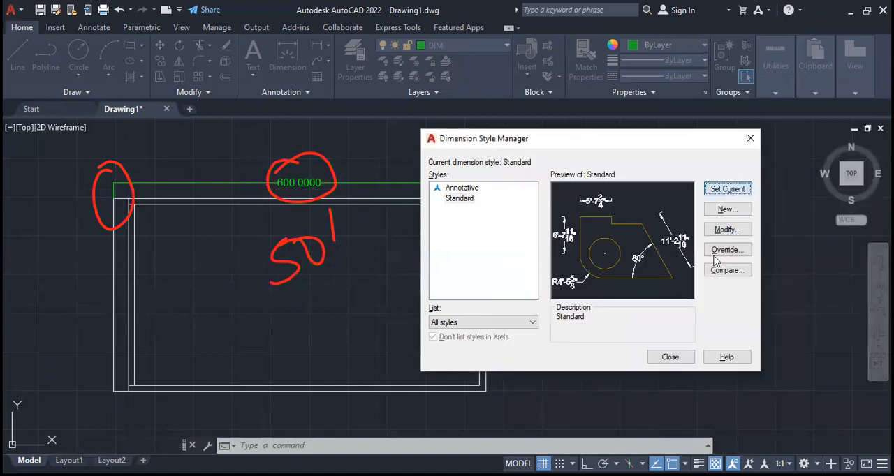
click(681, 360)
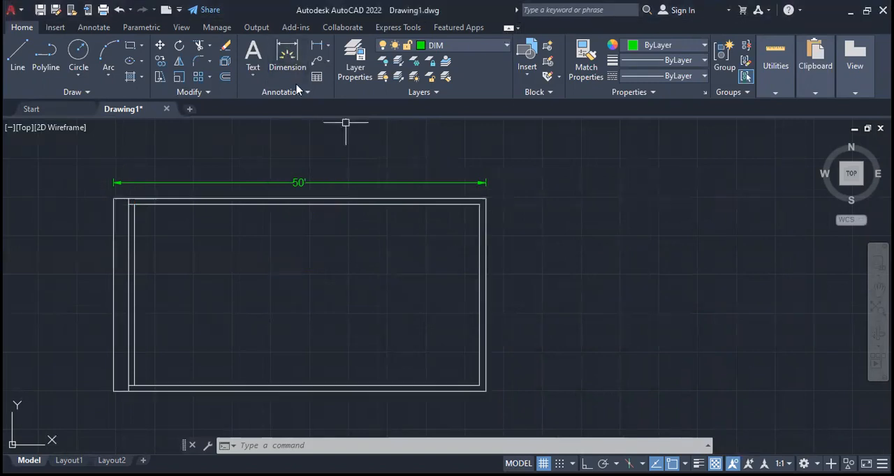
- Dimension the outer rectangle's full height beside its right edge
click(286, 63)
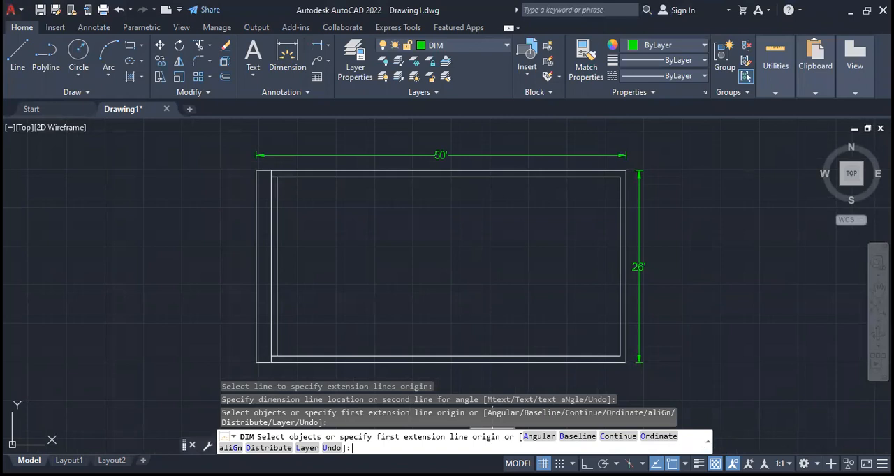
drag(712, 443, 776, 446)
key(Return)
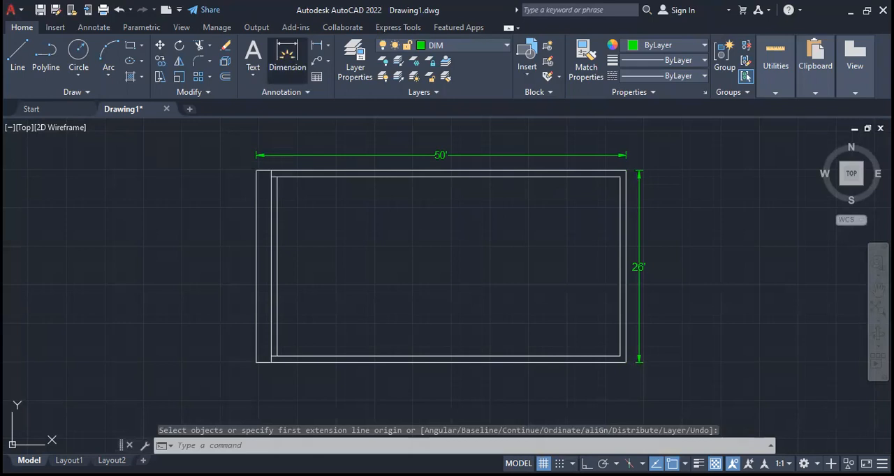
click(287, 57)
click(349, 177)
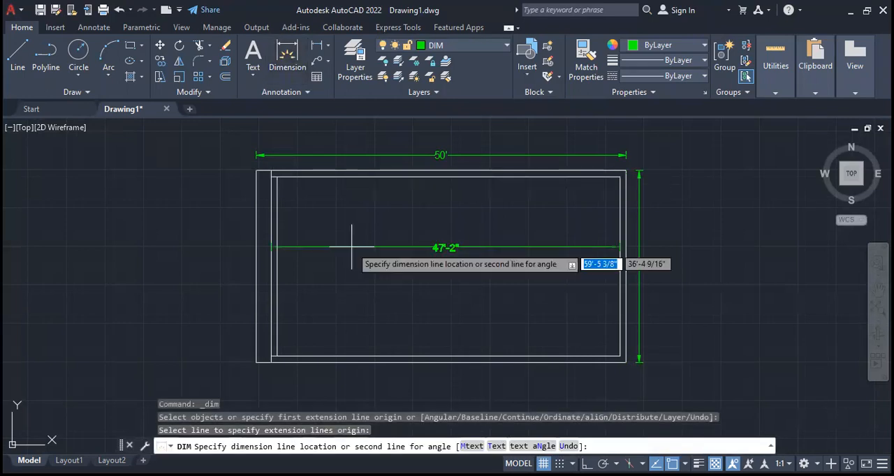
key(Escape)
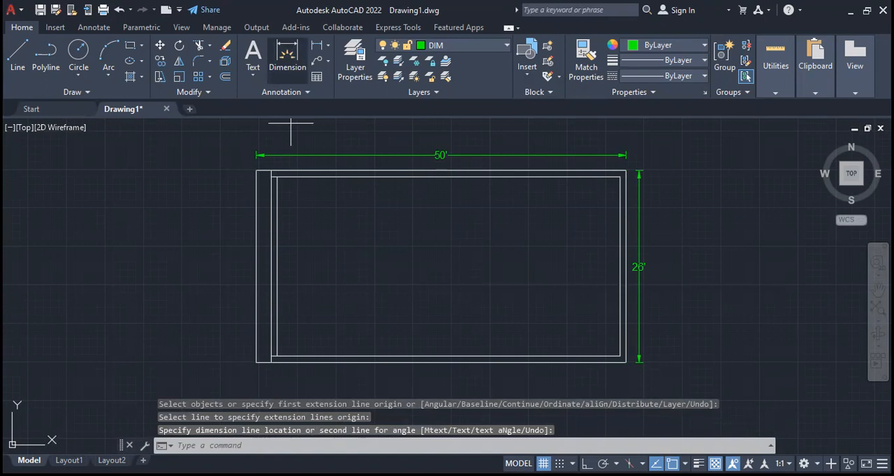
- Dimension the bottom outer wall from the new left wall's outer face to the right corner, below the plan
click(196, 359)
click(550, 364)
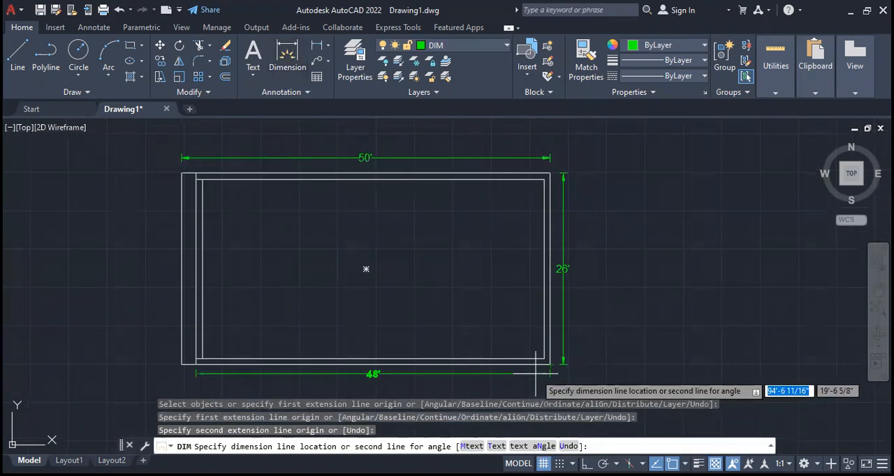
click(536, 374)
key(Return)
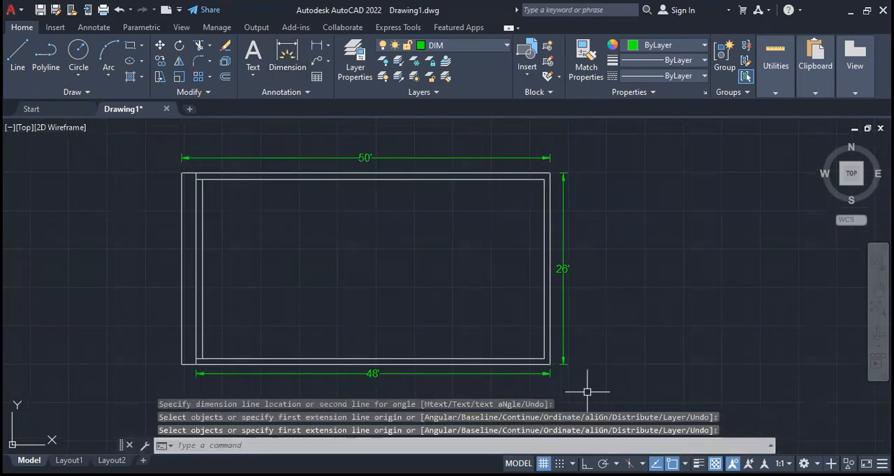
- Dimension the width of the narrow strip left of the walls, below the plan in line with the bottom dimension
scroll(194, 370, up, 5)
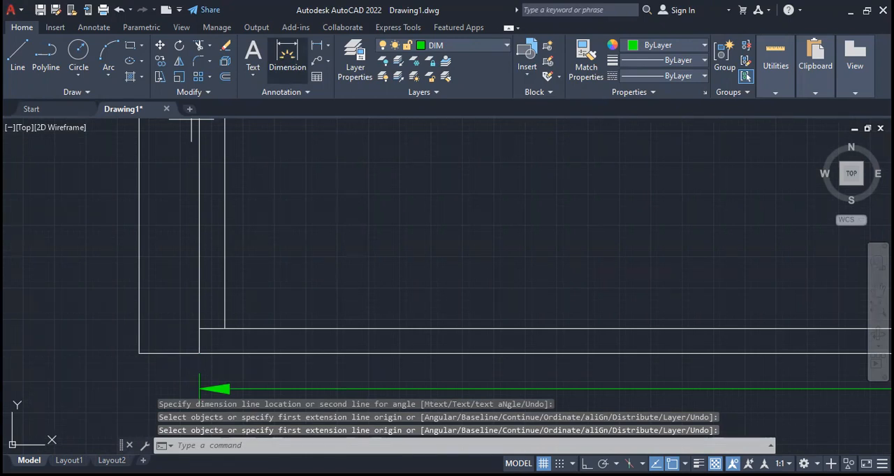
key(Escape)
scroll(635, 299, down, 6)
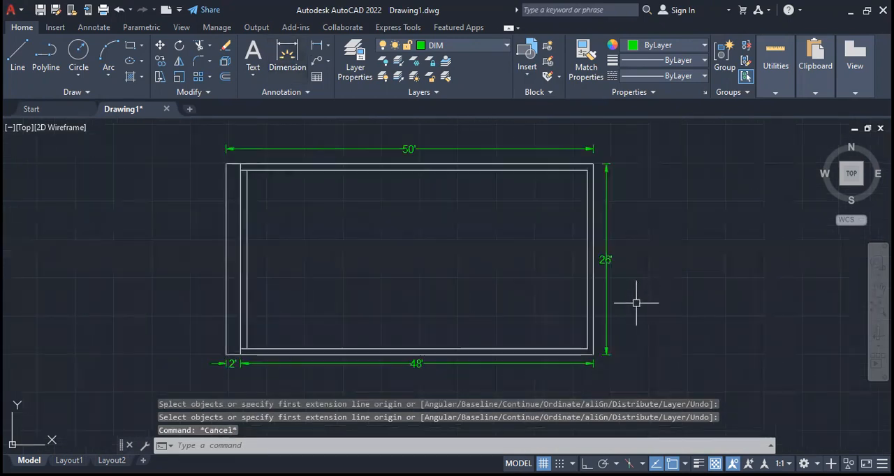
middle_drag(521, 303, 377, 321)
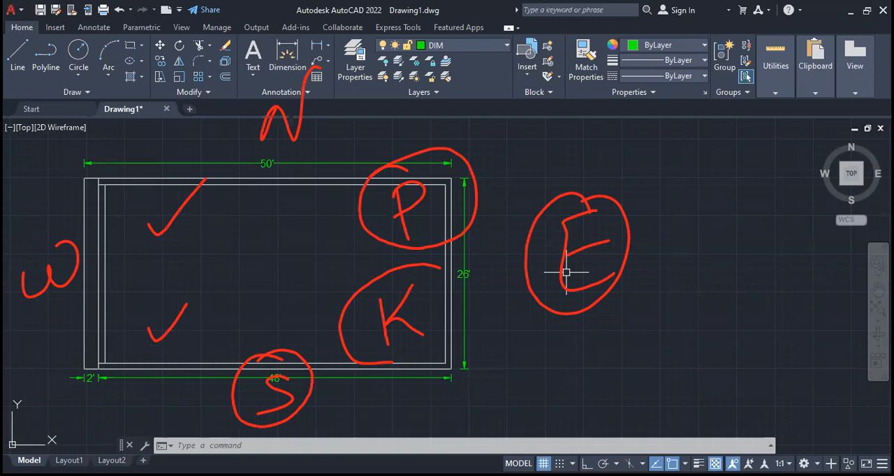
click(473, 77)
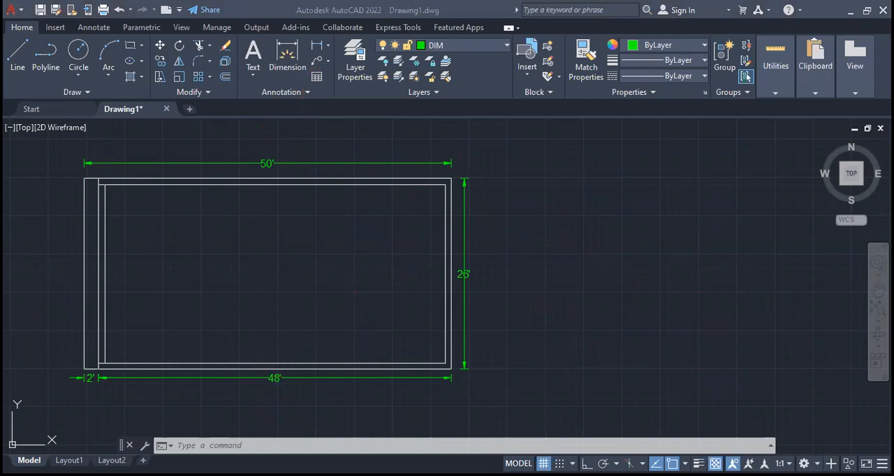
click(543, 240)
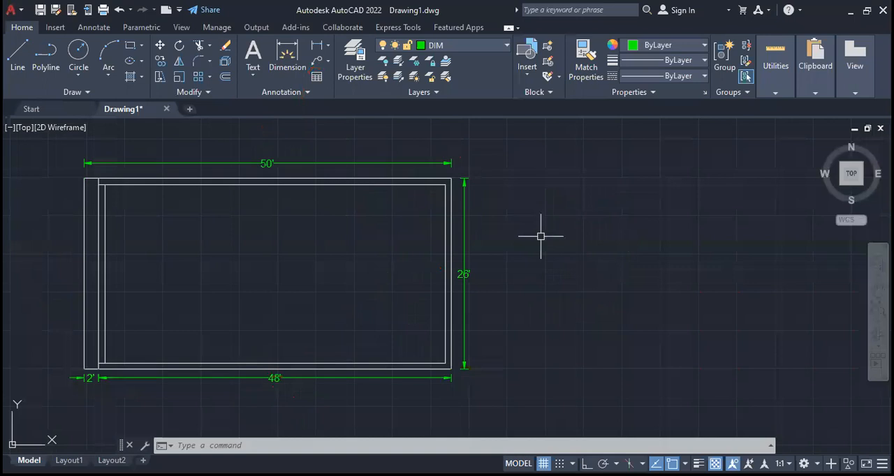
drag(517, 257, 532, 312)
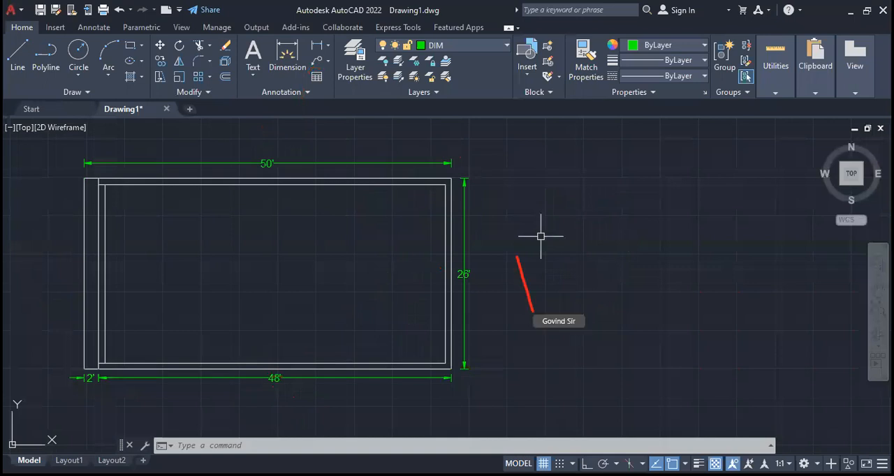
drag(553, 257, 568, 298)
drag(570, 221, 568, 246)
drag(615, 231, 595, 298)
drag(587, 242, 621, 285)
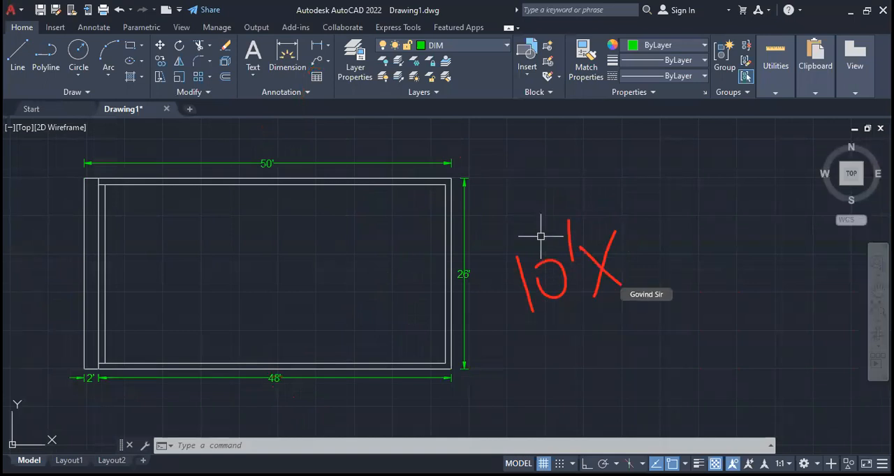
drag(644, 211, 654, 271)
drag(656, 190, 654, 225)
mouse_move(687, 183)
mouse_down()
mouse_move(689, 248)
mouse_move(695, 213)
mouse_up()
drag(710, 173, 712, 214)
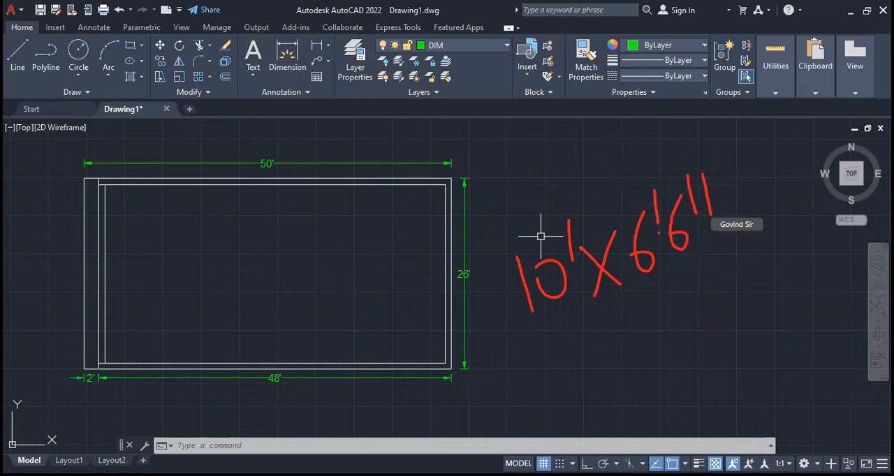
drag(677, 143, 527, 350)
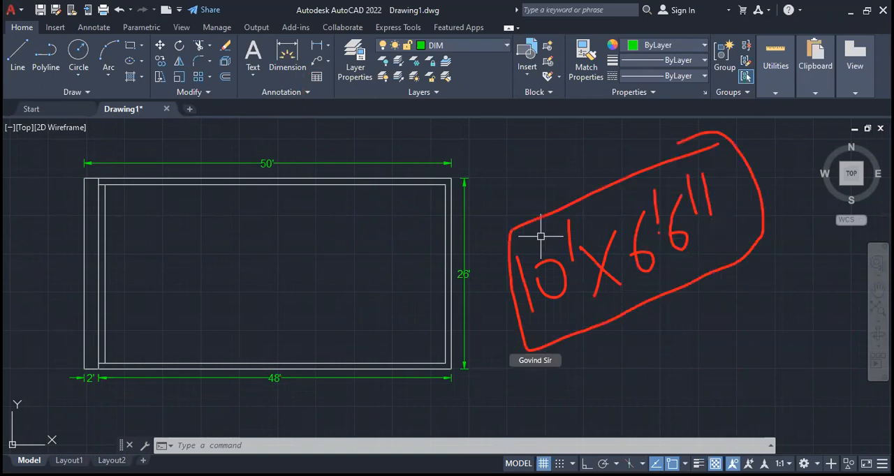
drag(391, 329, 452, 300)
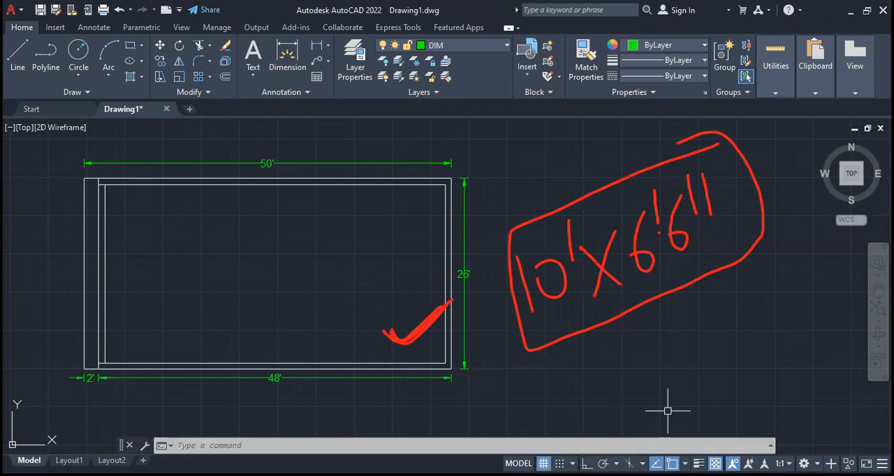
key(Escape)
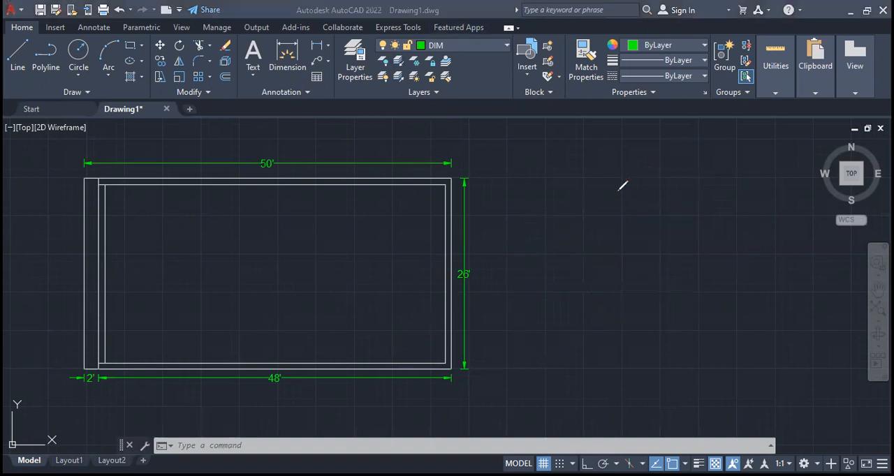
click(529, 328)
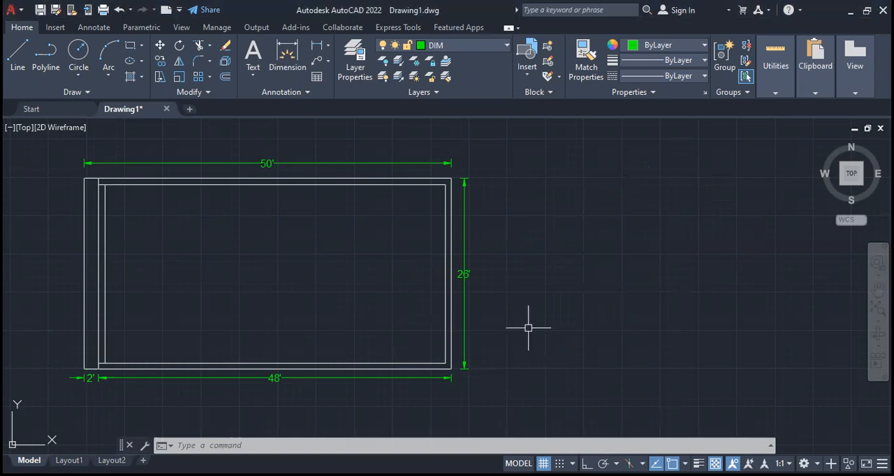
- Offset the bottom wall's inner line 10' upward, and offset the new line 5" upward to form a horizontal partition
mouse_move(450, 324)
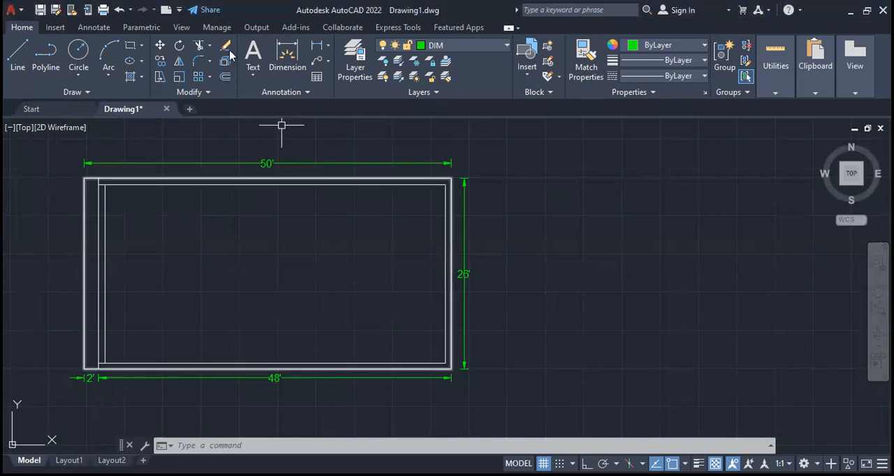
click(226, 77)
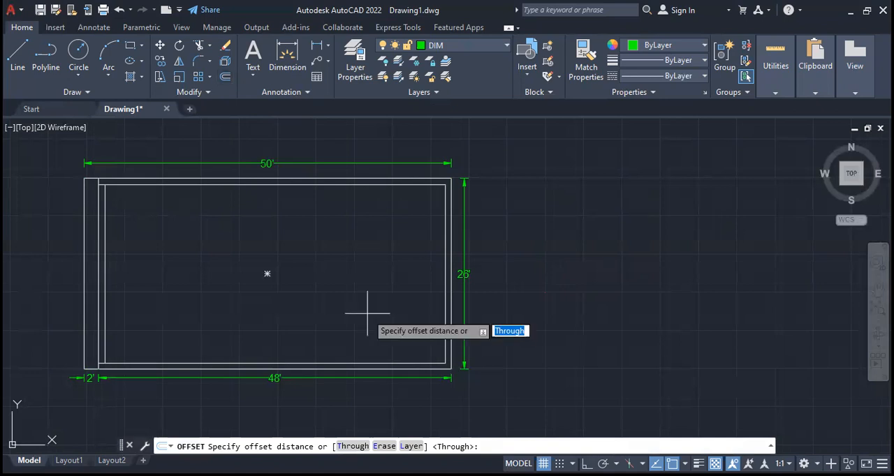
text(10')
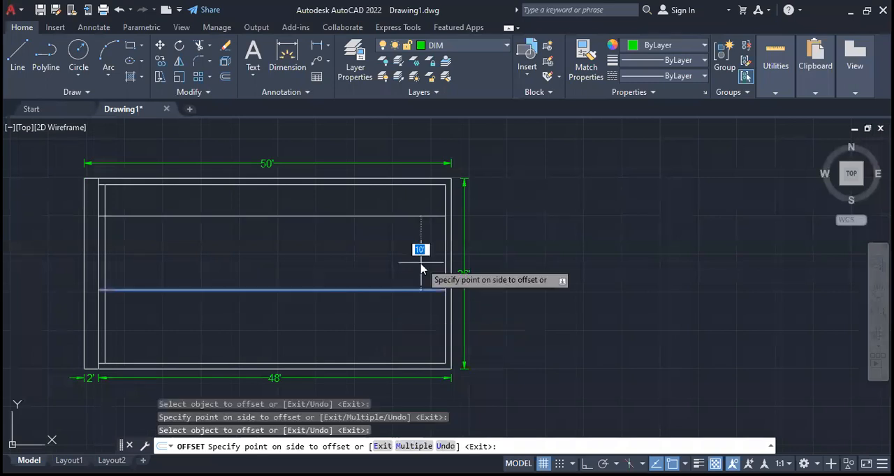
text(5)
key(Return)
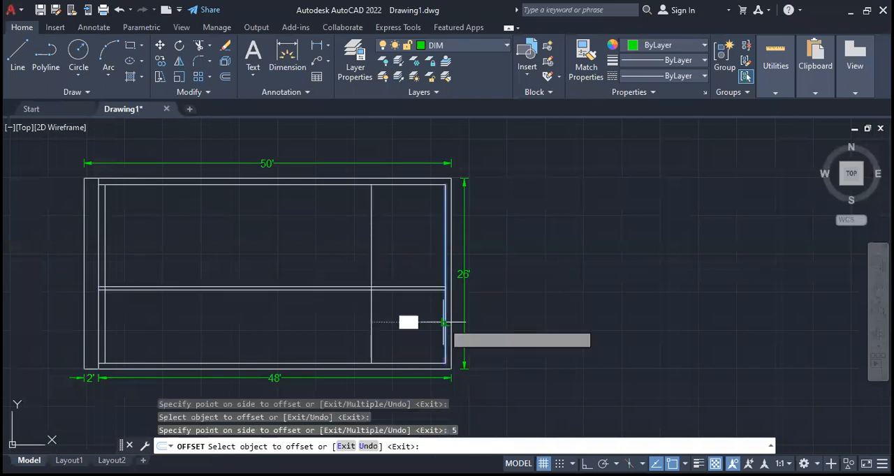
- Offset the right wall's inner line 6'6" to the left, and offset that line by 5" to form a vertical partition
click(443, 323)
text(6'6")
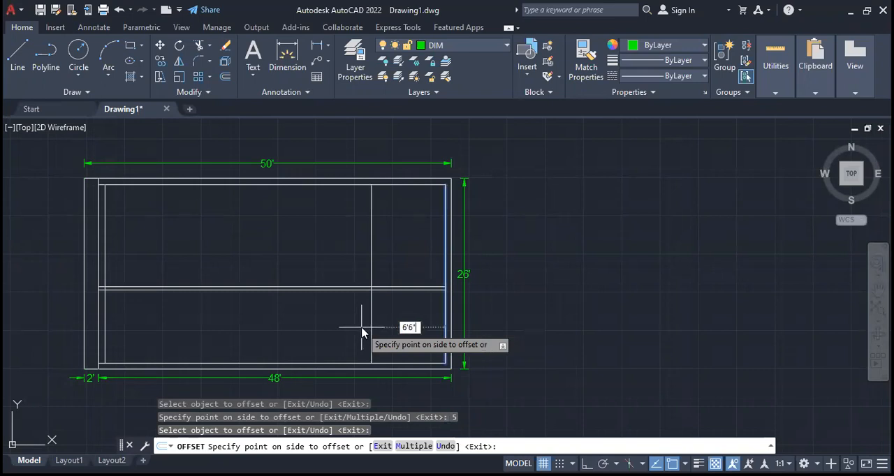
key(Return)
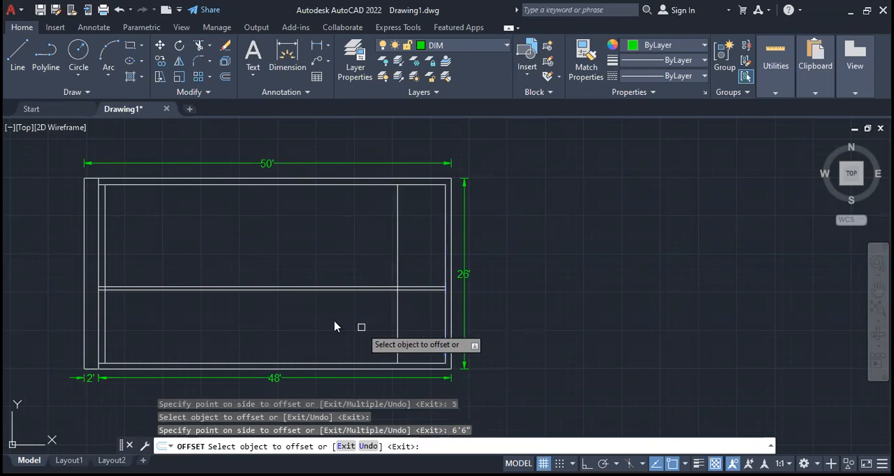
click(335, 327)
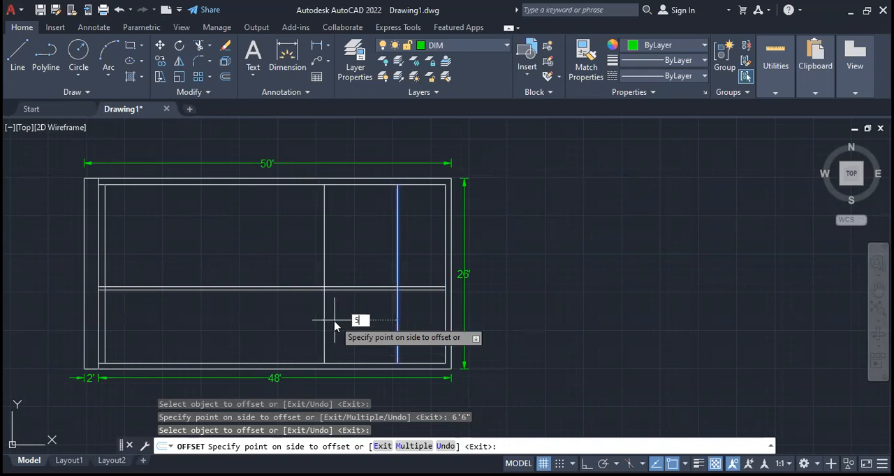
text(5)
key(Return)
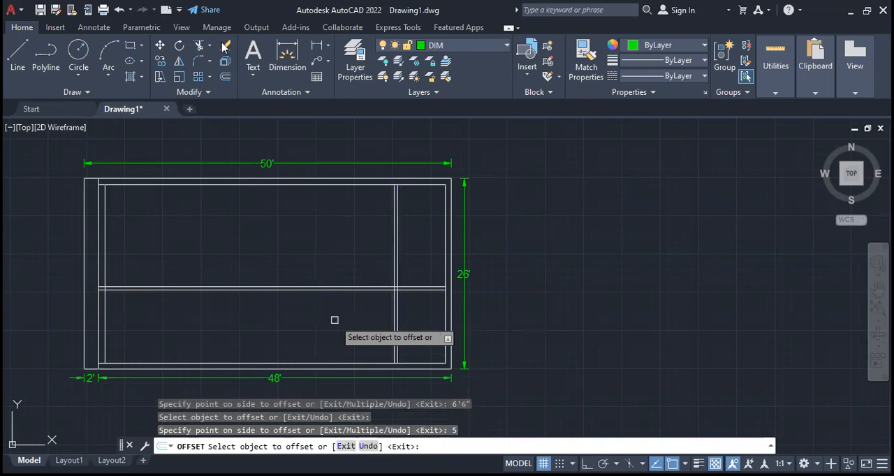
key(Escape)
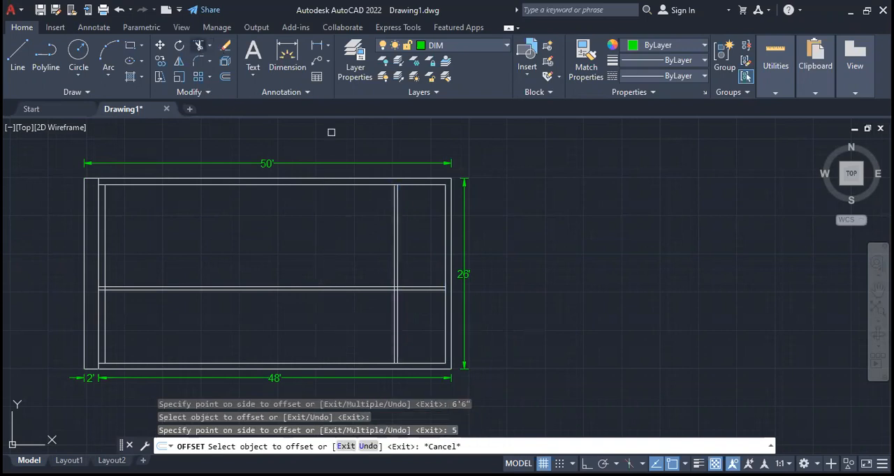
- Trim the partition lines outside the plan's lower-right room, and cut a 3' opening in its left wall just below the horizontal partition
drag(421, 234, 324, 309)
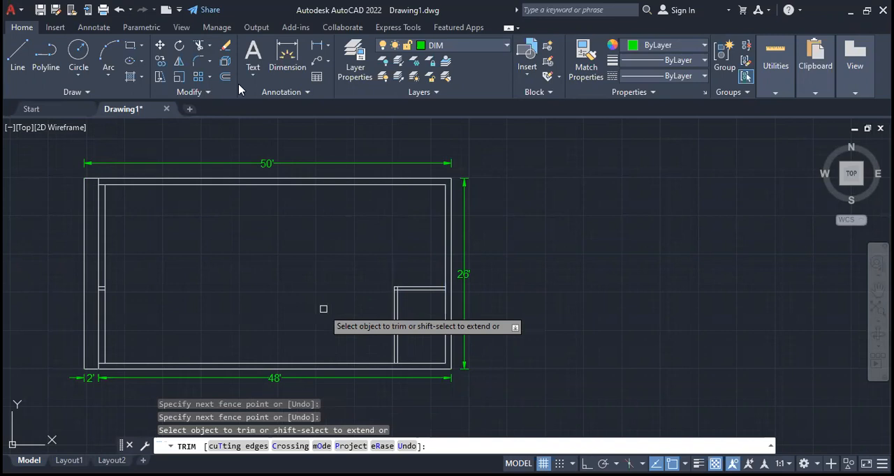
scroll(412, 349, up, 4)
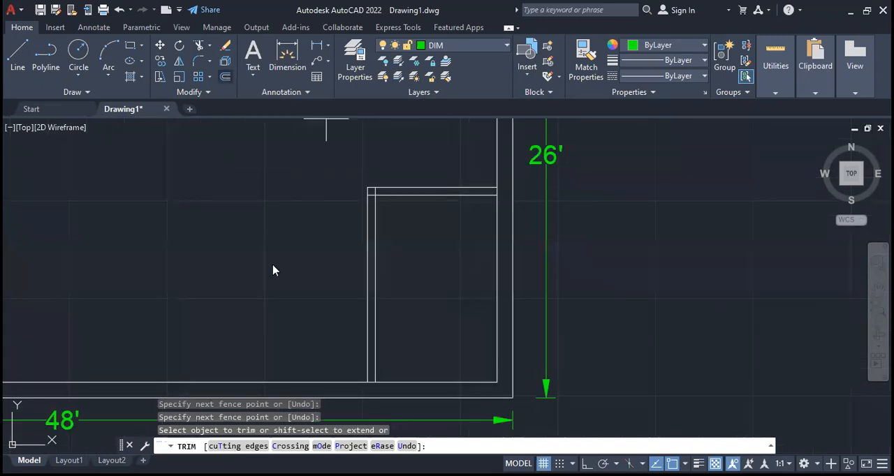
text(3')
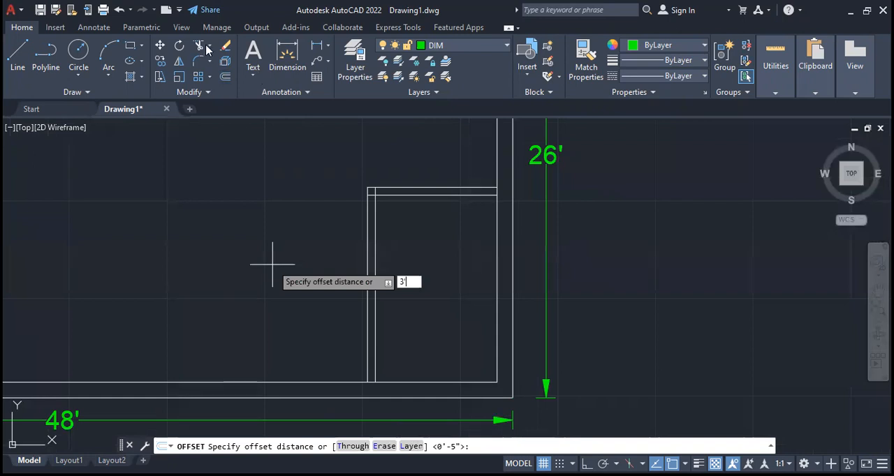
key(Return)
click(427, 195)
click(423, 257)
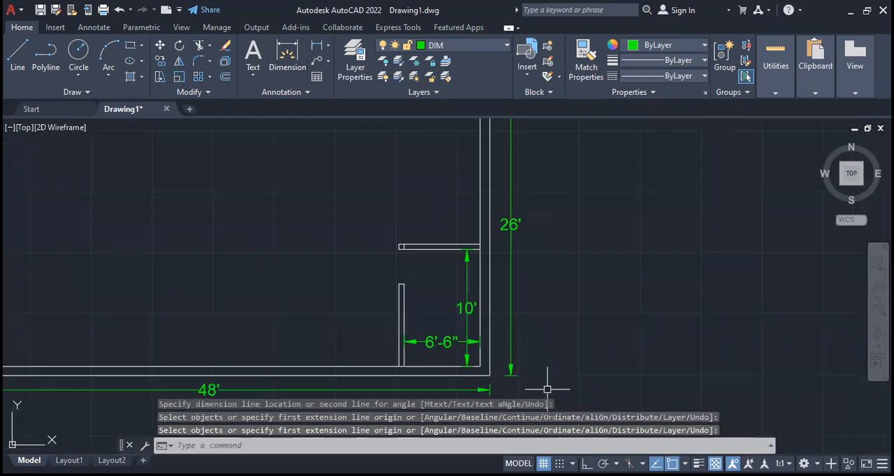
- Dimension the lower-right room's inner width and height, and the distance from its horizontal partition up to the top wall's inner line
scroll(559, 370, down, 6)
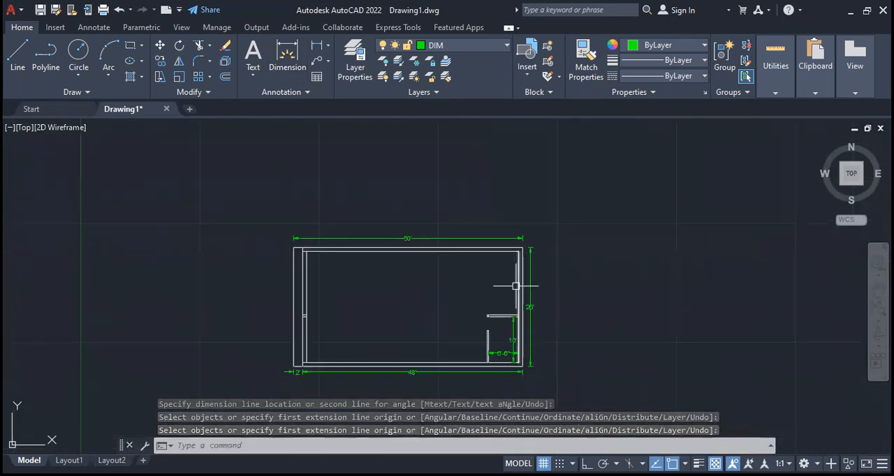
scroll(516, 286, up, 2)
click(304, 70)
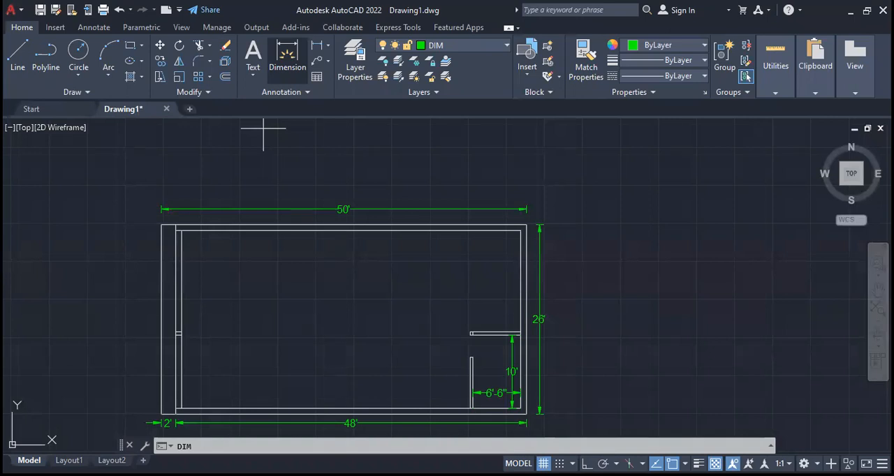
click(501, 232)
click(501, 333)
click(501, 279)
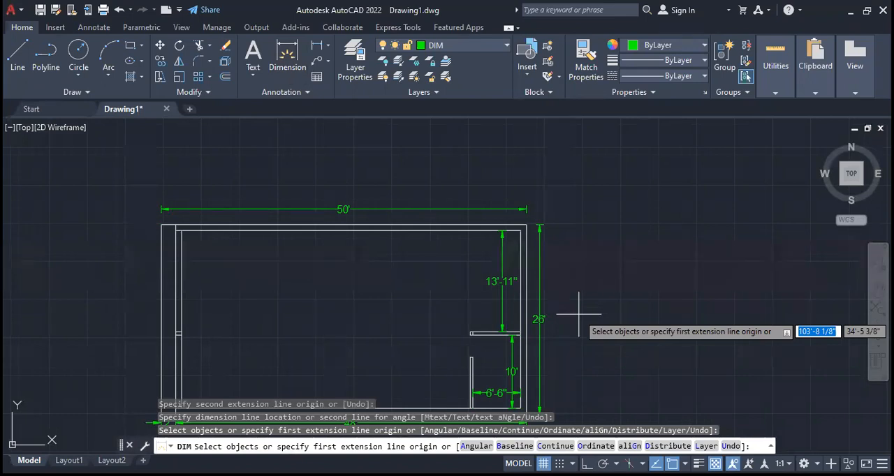
key(Escape)
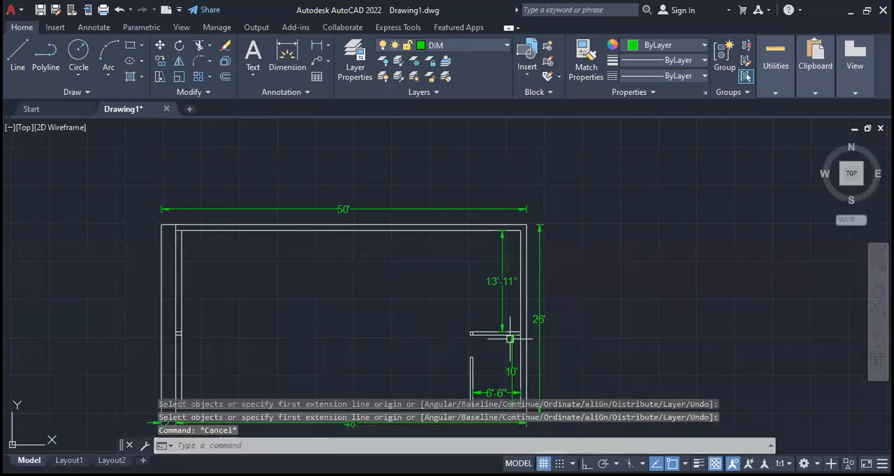
middle_drag(565, 350, 578, 318)
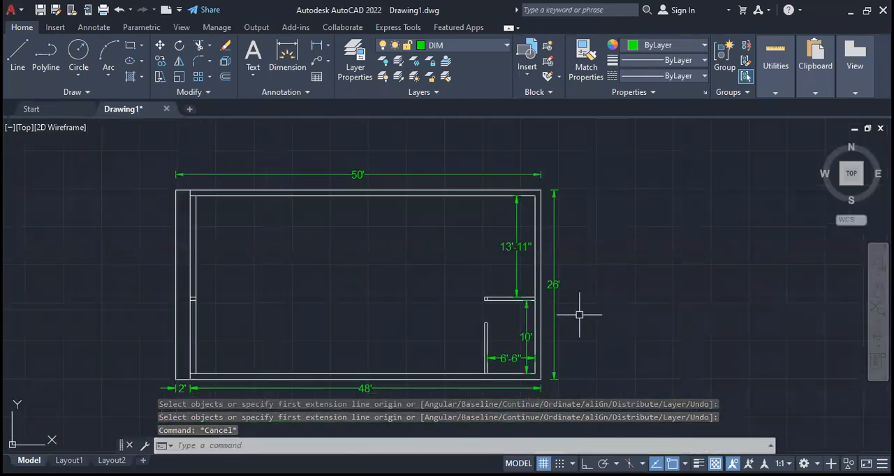
middle_drag(431, 302, 323, 290)
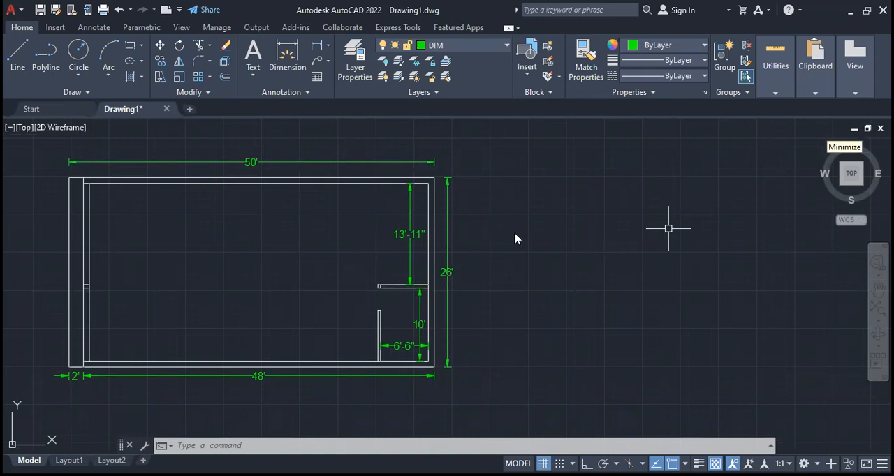
click(545, 316)
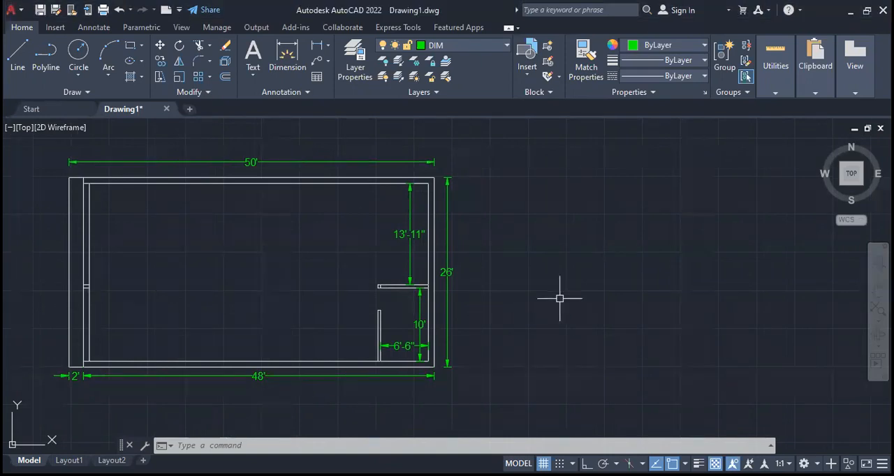
- Make STAIR the current layer for drawing in the empty area right of the floor plan
scroll(591, 303, down, 2)
scroll(587, 295, up, 2)
middle_drag(554, 281, 361, 289)
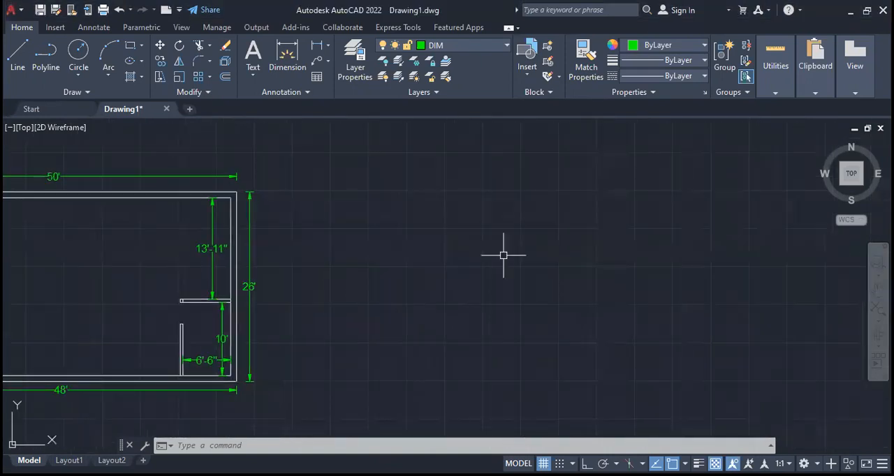
click(480, 46)
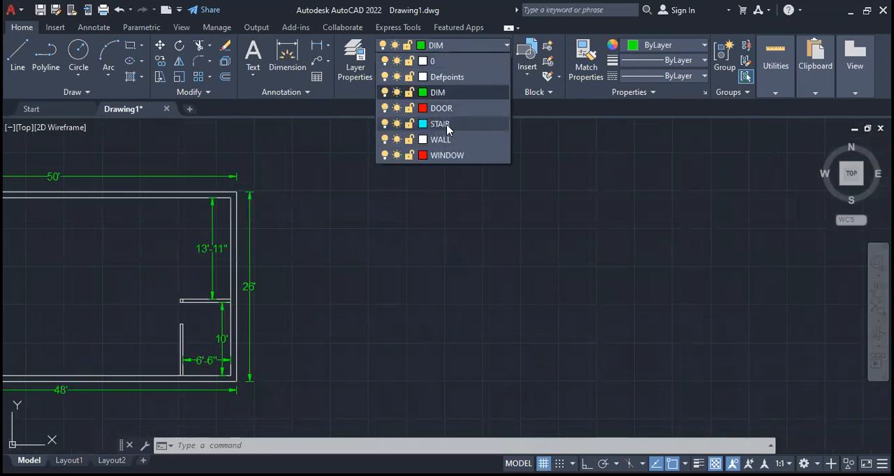
click(440, 124)
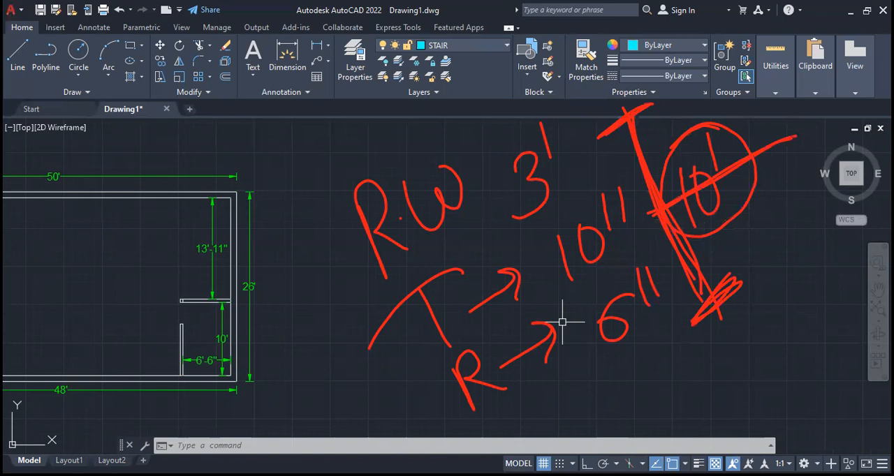
click(561, 63)
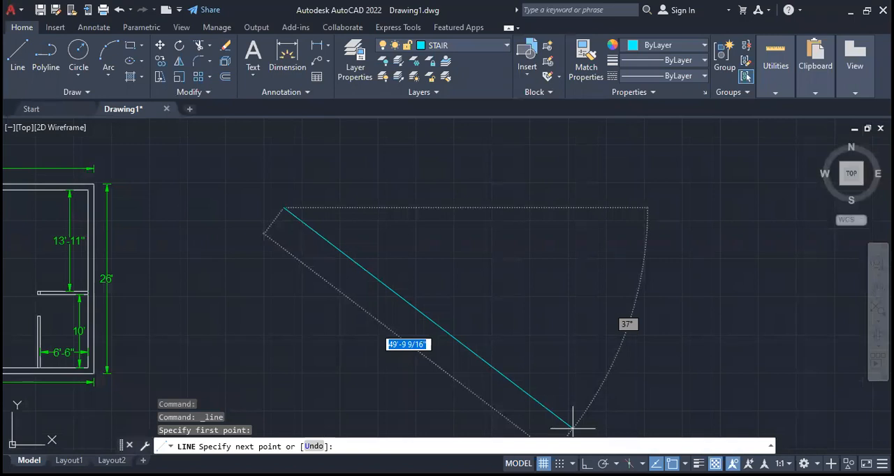
- With Ortho on, draw a three-sided stair outline right of the plan: two long horizontal lines joined by a 6'6" vertical line at the right
key(F8)
click(589, 389)
text(6'6)
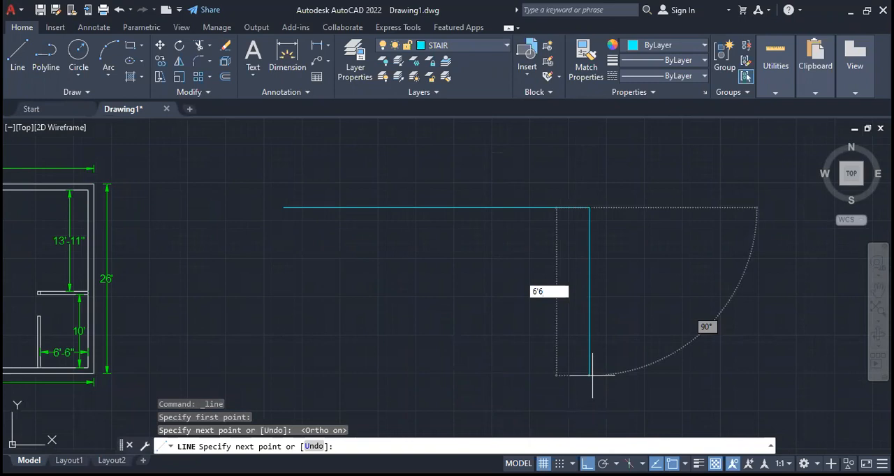
text(")
key(Return)
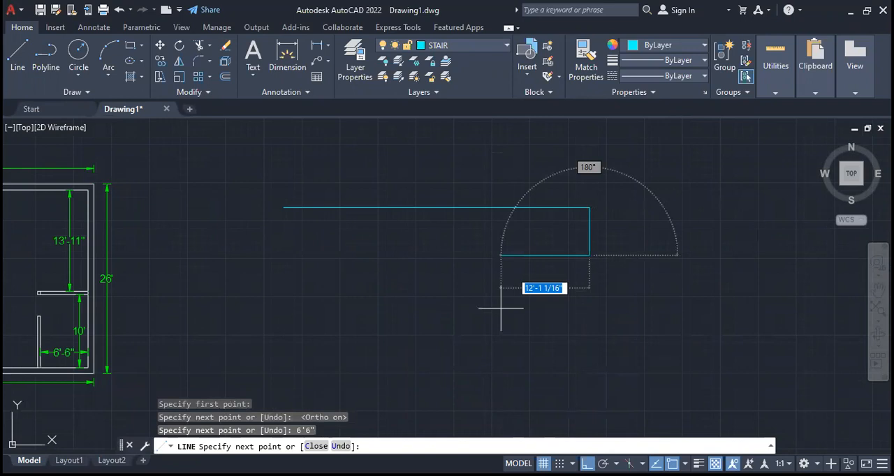
click(293, 255)
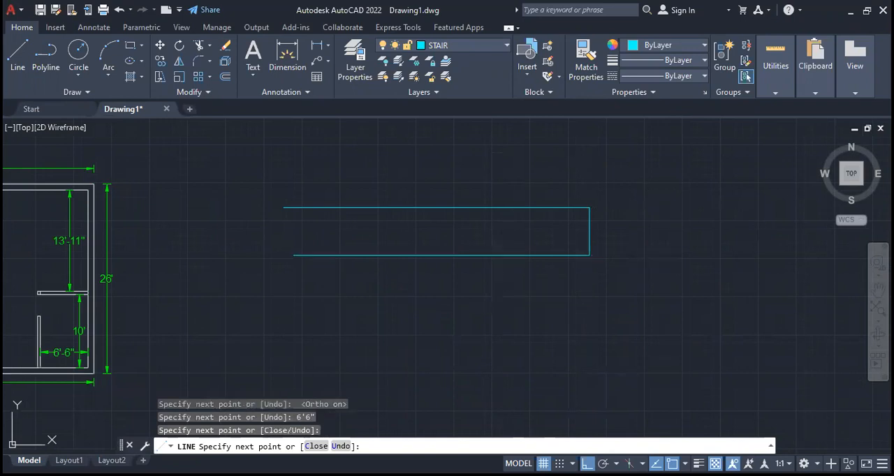
key(Return)
- Offset the stair outline's three sides 3' inward, and trim the two inner horizontal lines at the landing's vertical line
scroll(585, 213, up, 4)
scroll(584, 214, up, 2)
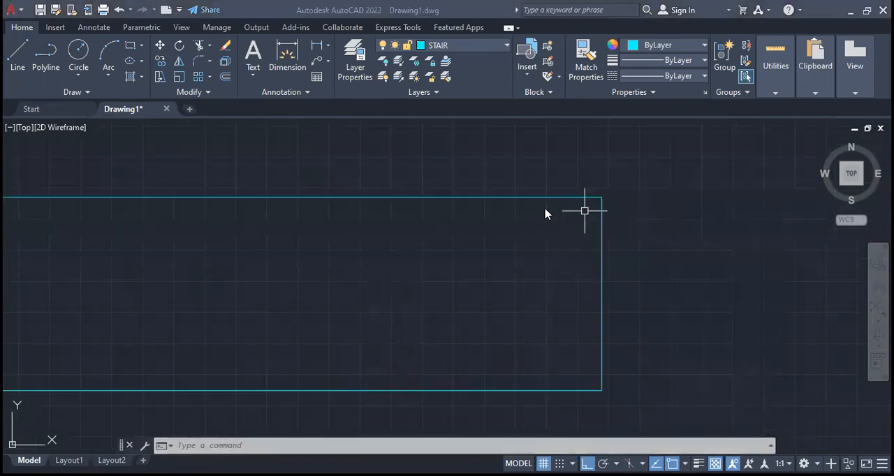
click(229, 77)
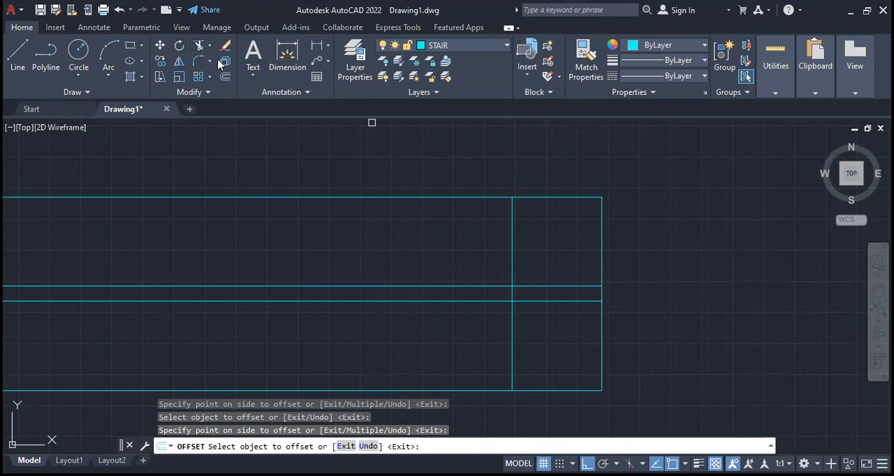
click(200, 46)
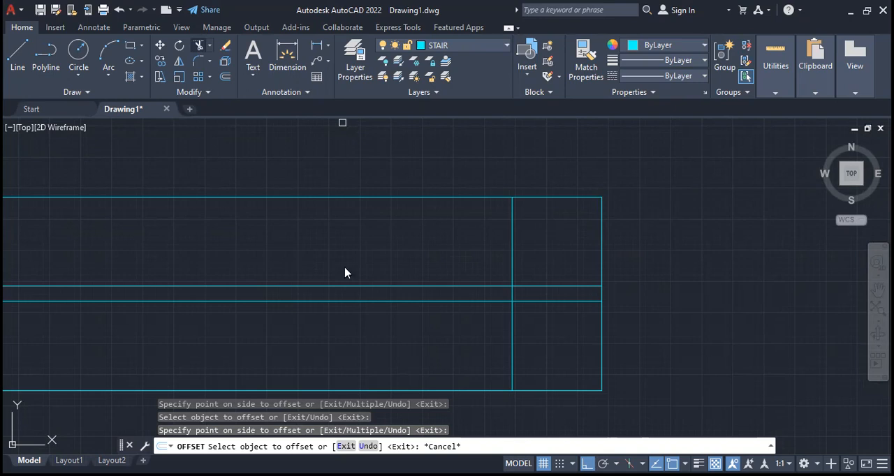
- Offset the landing's vertical line repeatedly to the left at 10" spacing to make nine stair tread lines
text(10)
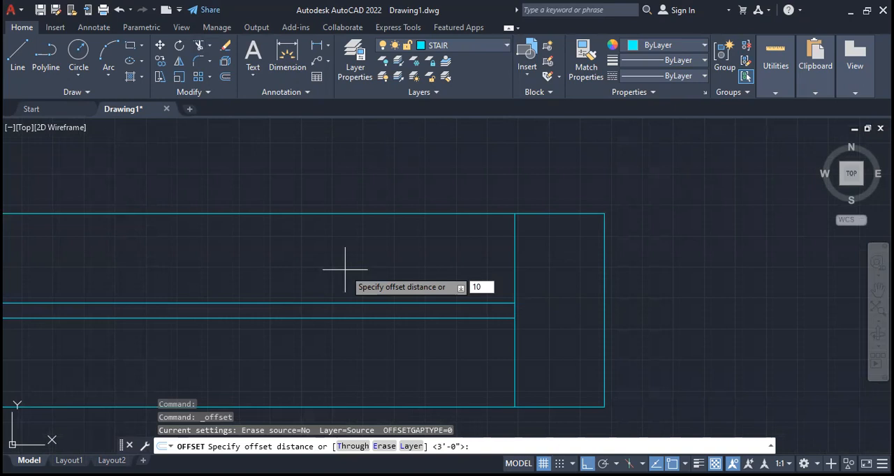
key(Return)
click(515, 402)
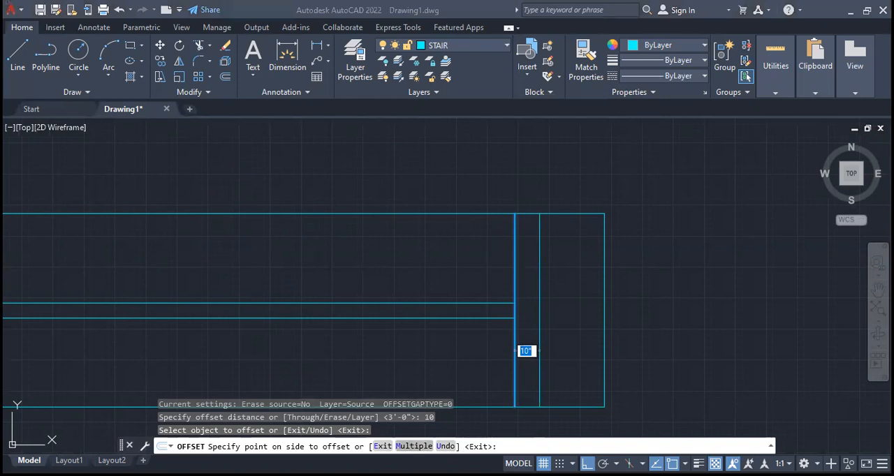
click(414, 446)
click(322, 252)
click(322, 252)
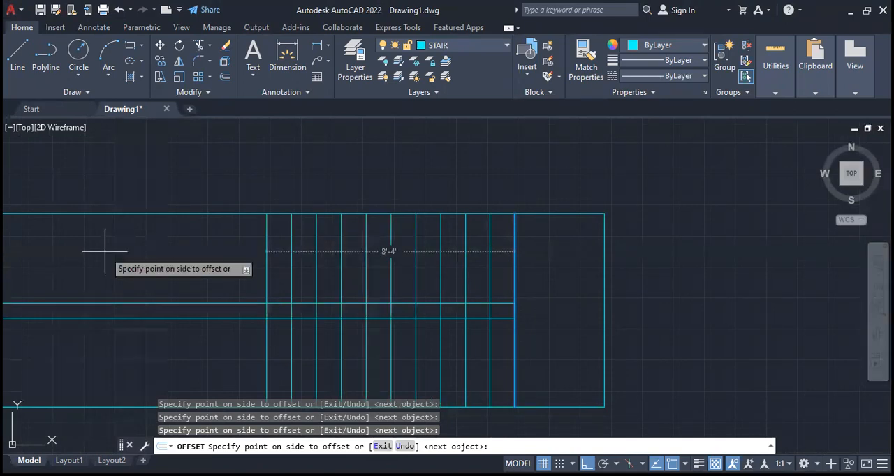
key(Escape)
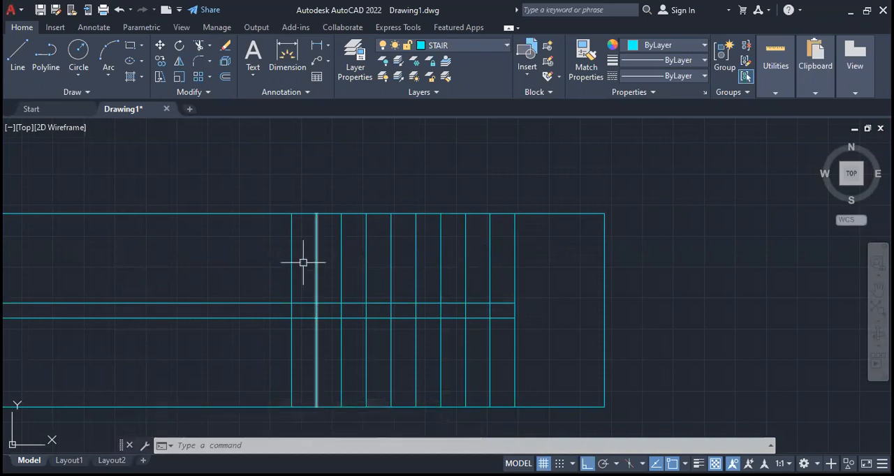
- Trim the horizontal stair lines beyond the leftmost tread, and the tread segments in the gap between the two flights
click(199, 44)
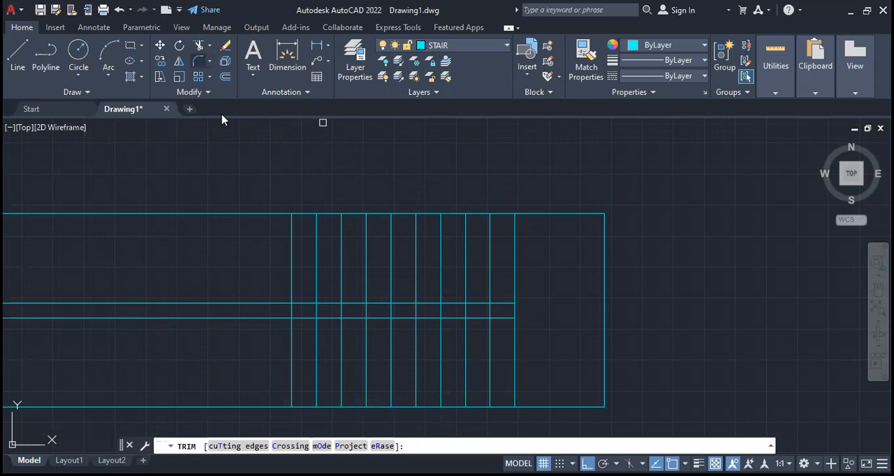
mouse_move(262, 170)
mouse_down()
mouse_move(150, 411)
mouse_move(118, 427)
mouse_up()
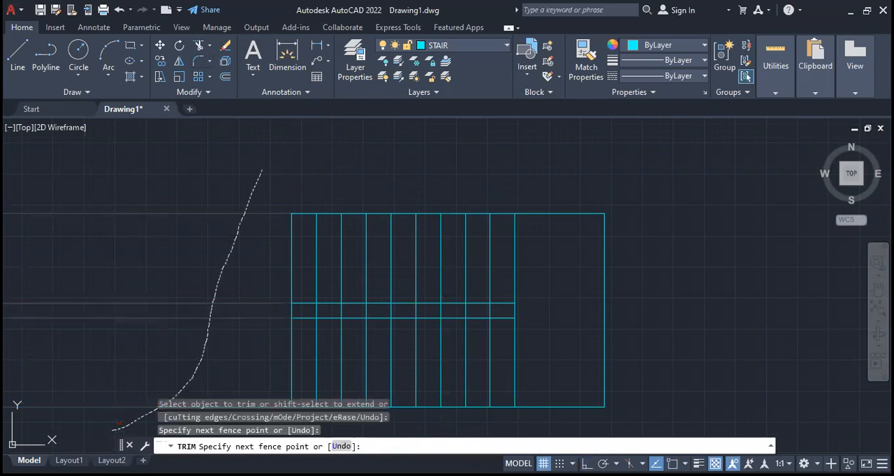
drag(278, 306, 498, 308)
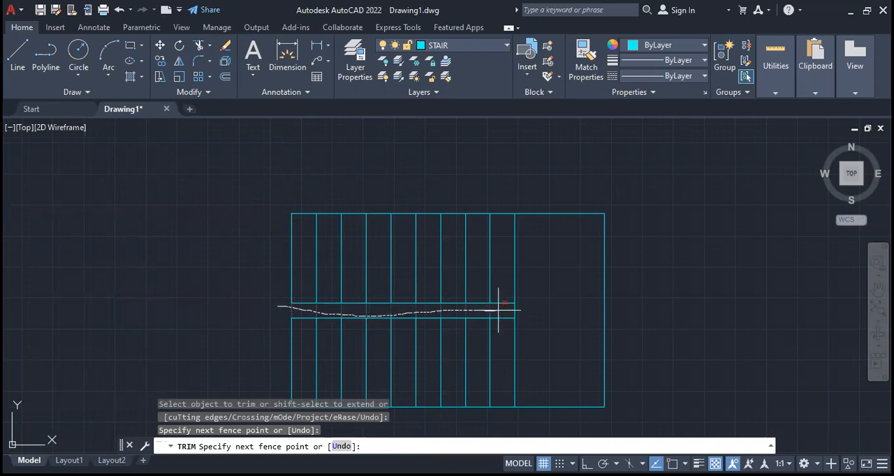
drag(498, 308, 510, 309)
key(Escape)
- Group all the lines of the stair into one object and check that it selects as a whole
scroll(255, 257, down, 3)
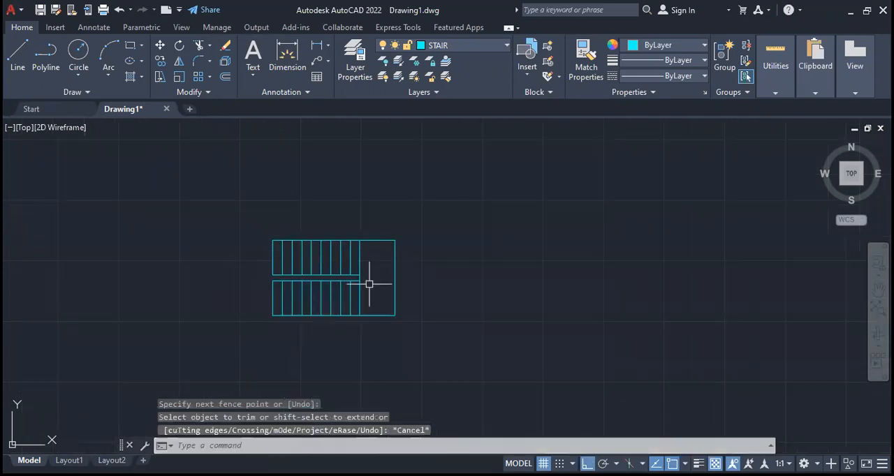
scroll(365, 279, up, 1)
click(511, 170)
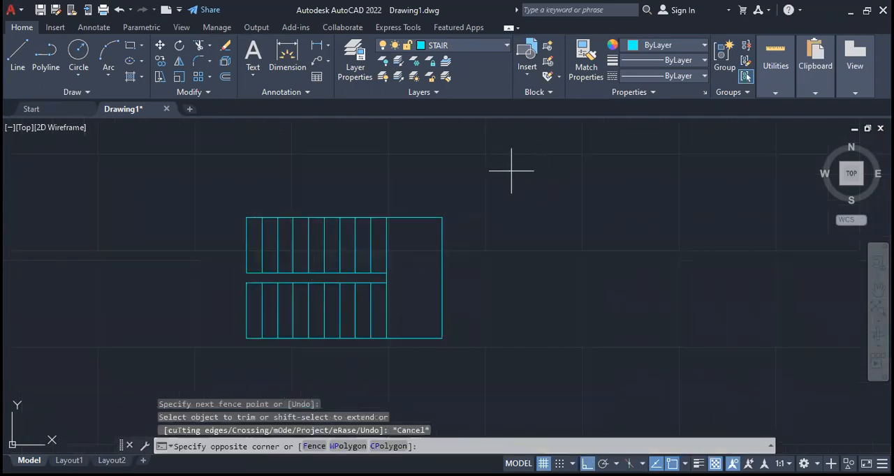
click(170, 359)
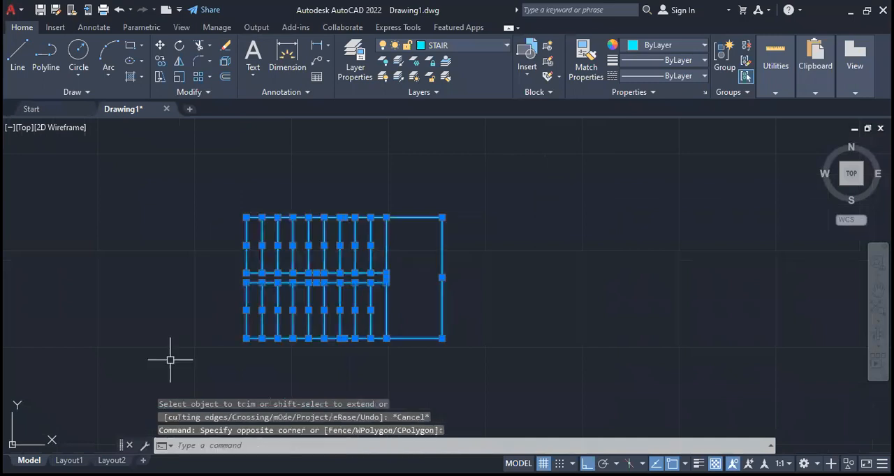
text(G)
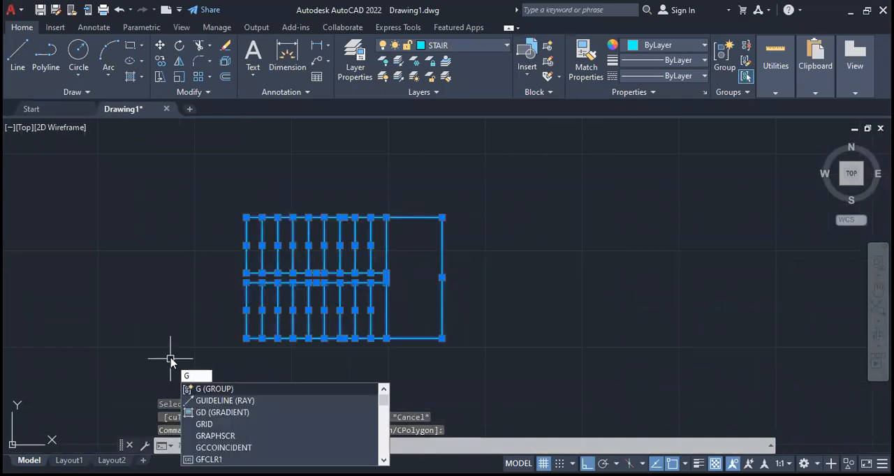
key(Return)
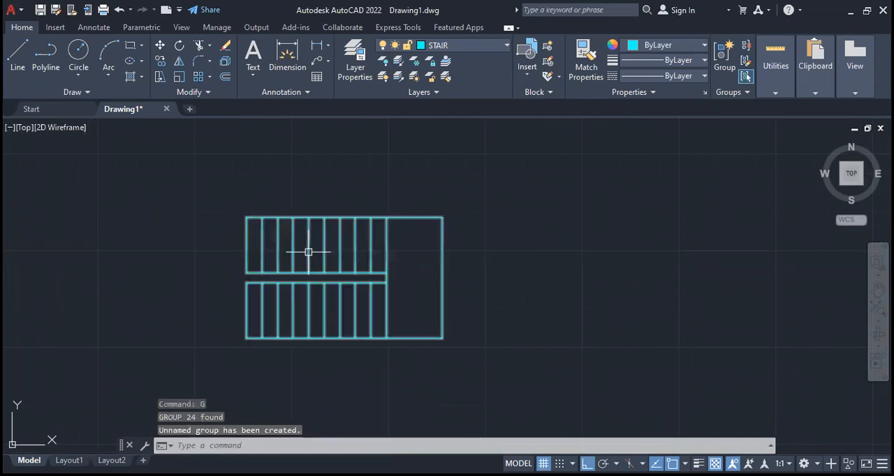
click(355, 272)
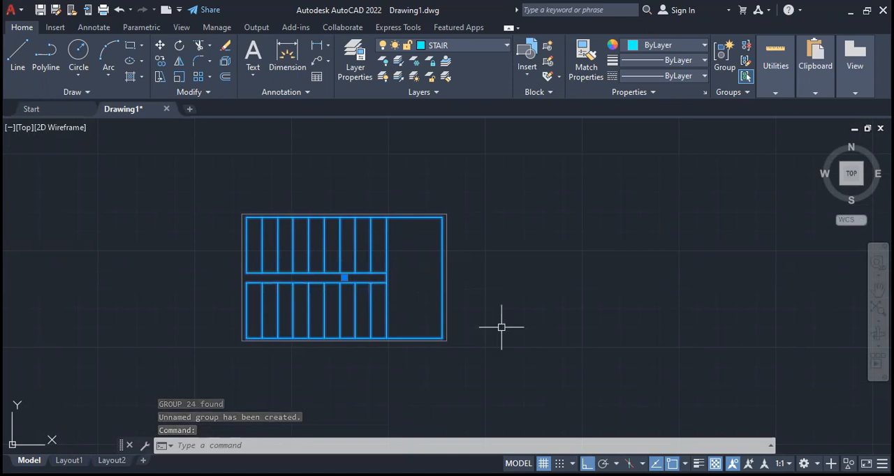
key(Escape)
- Dimension the stair's overall length above it and its overall width beside the landing
scroll(503, 322, down, 5)
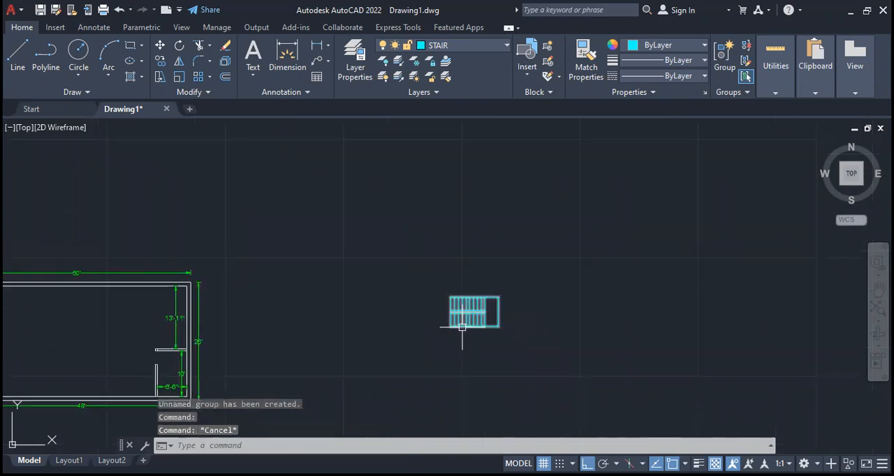
scroll(480, 290, up, 5)
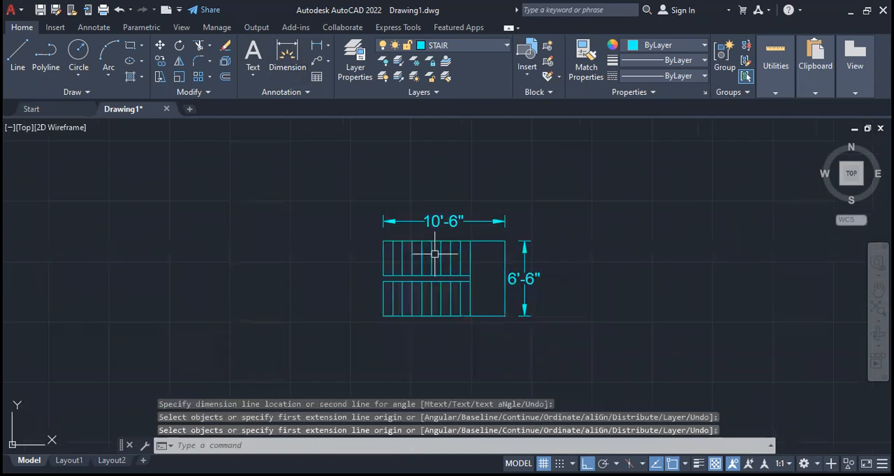
key(Escape)
- Copy the grouped stair, without its dimensions, straight down below the original
click(435, 254)
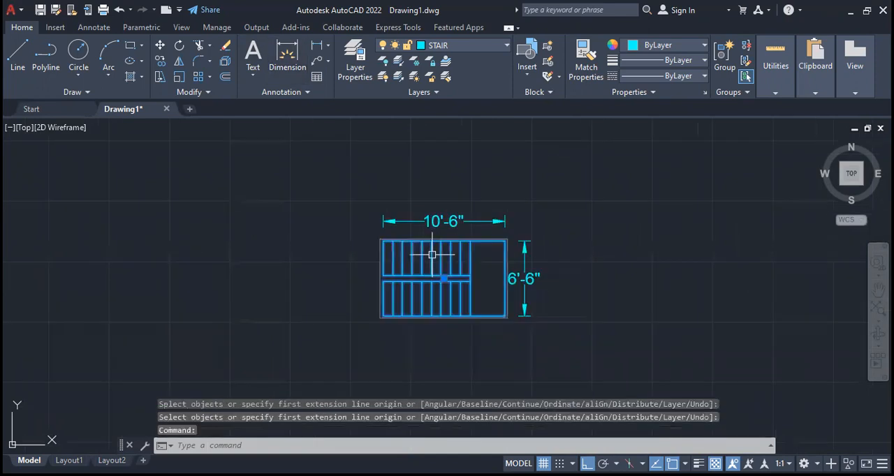
middle_drag(428, 198, 413, 159)
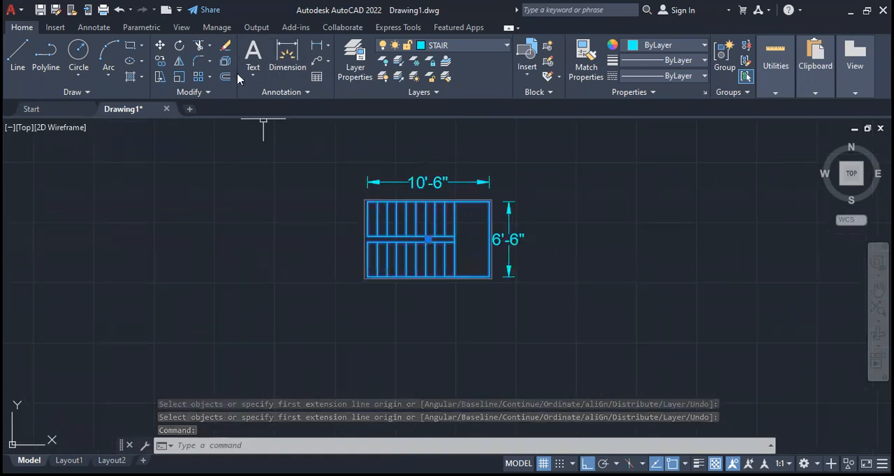
click(165, 63)
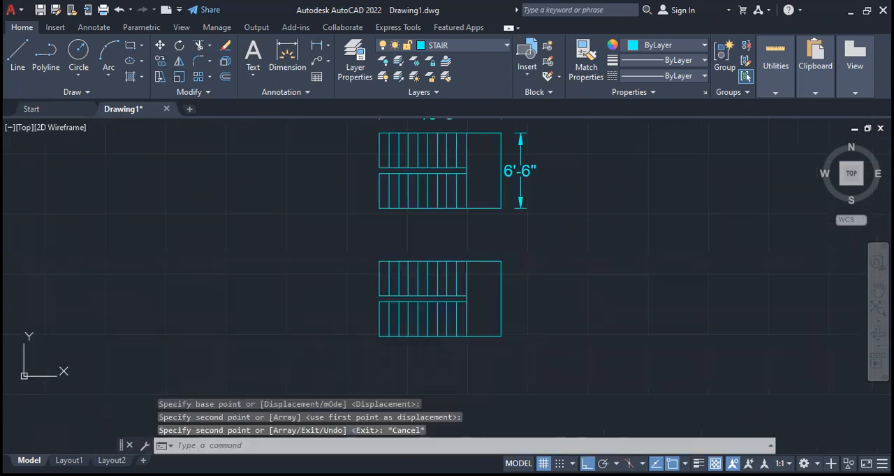
scroll(373, 303, up, 4)
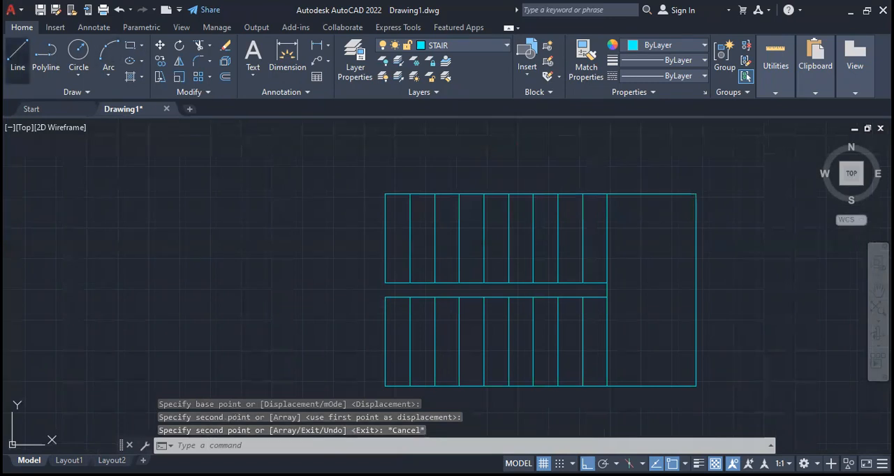
- Draw a three-sided outline for a 3' deep landing at the left end of the copied stair, spanning its full width
click(18, 56)
click(385, 194)
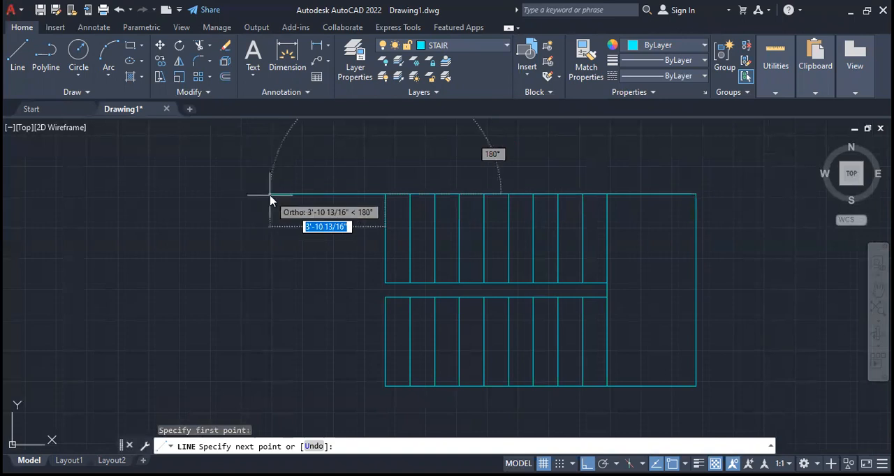
text(3)
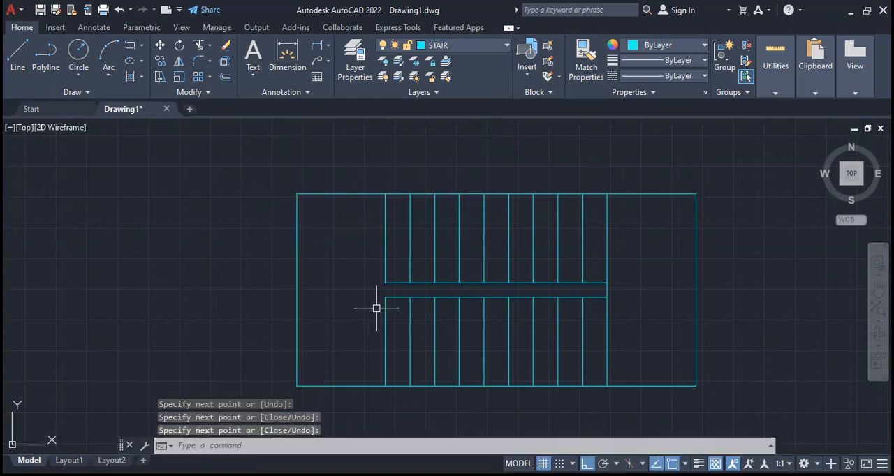
- Ungroup the copied stair and extend its lower leftmost tread line up across the gap between the flights
click(412, 263)
key(Return)
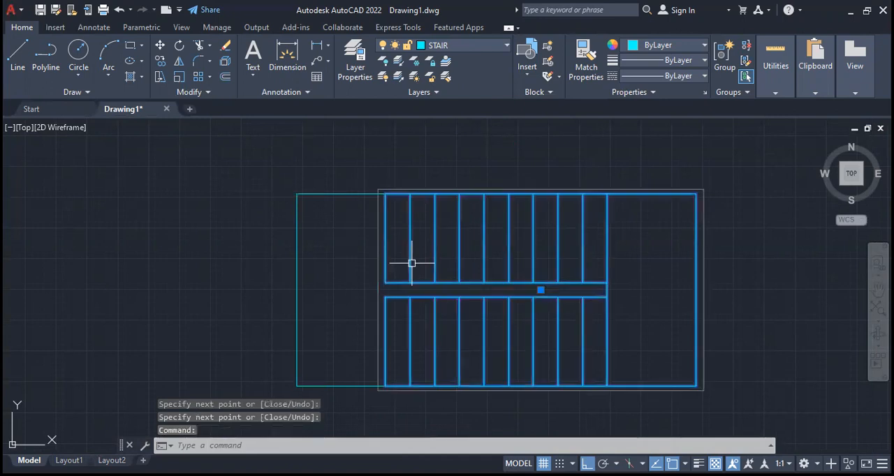
click(746, 46)
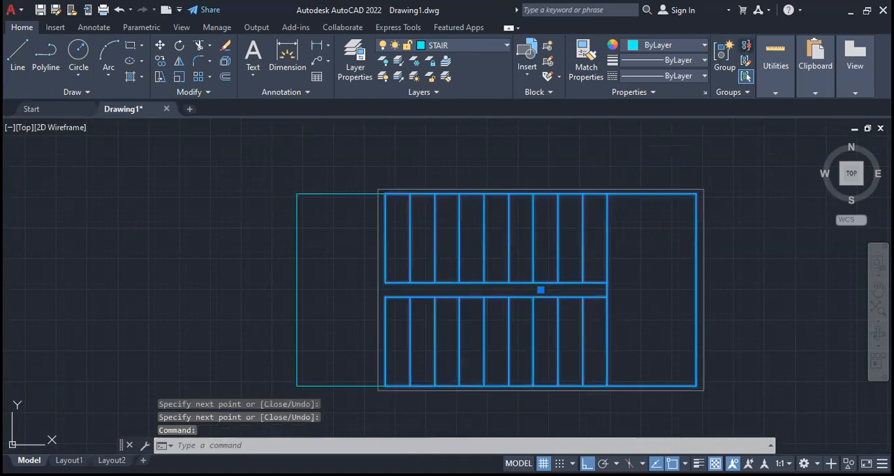
scroll(349, 348, down, 4)
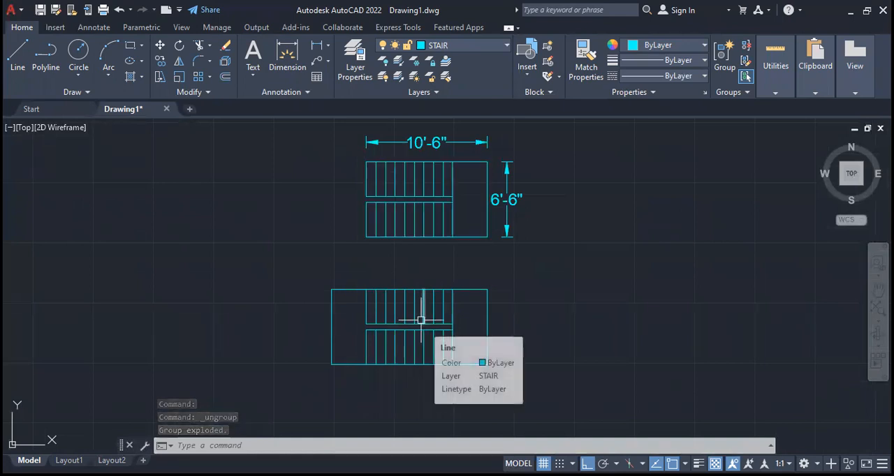
scroll(370, 325, up, 4)
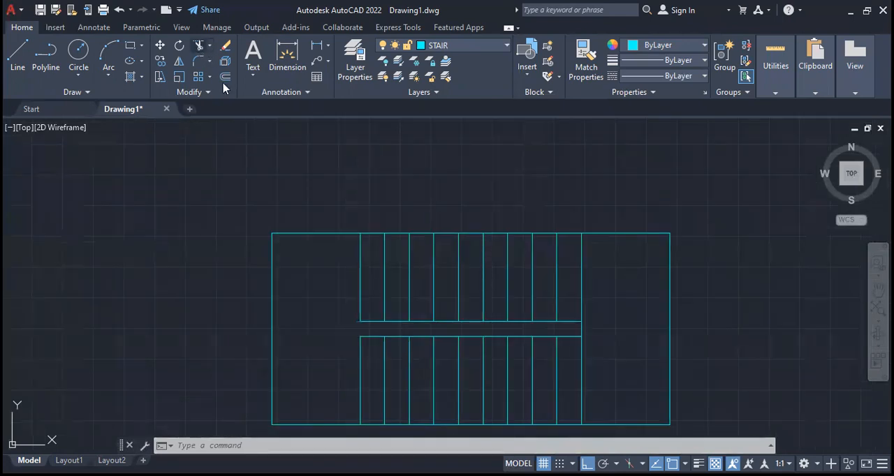
click(199, 45)
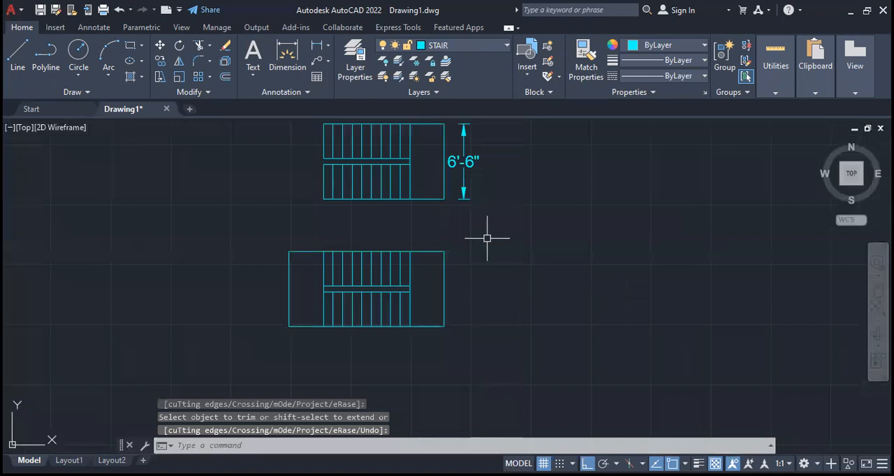
- Group the lower stair's lines together with the added left landing as one object
drag(487, 235, 209, 355)
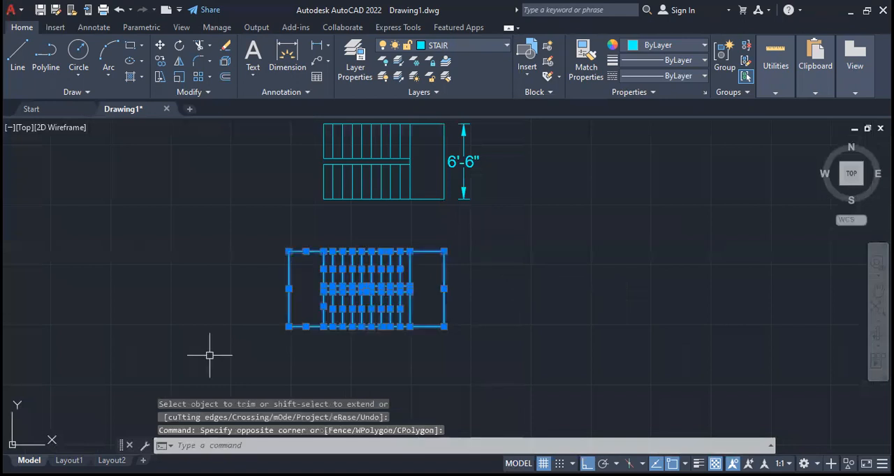
text(G)
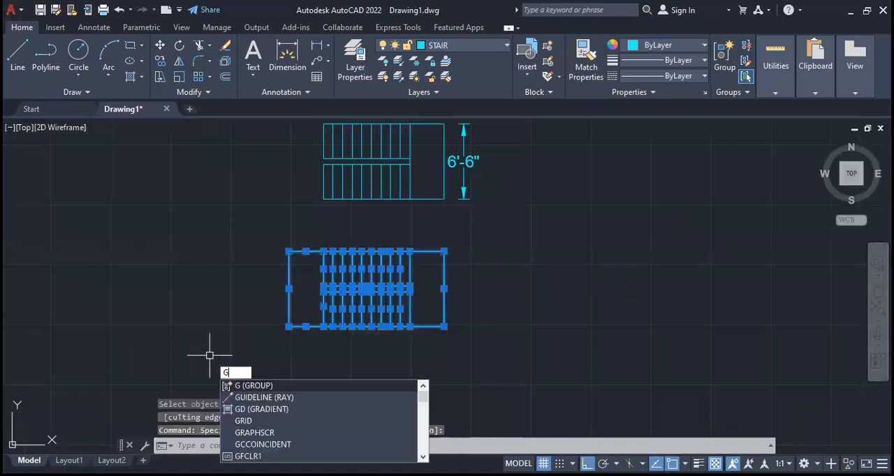
key(Return)
click(406, 183)
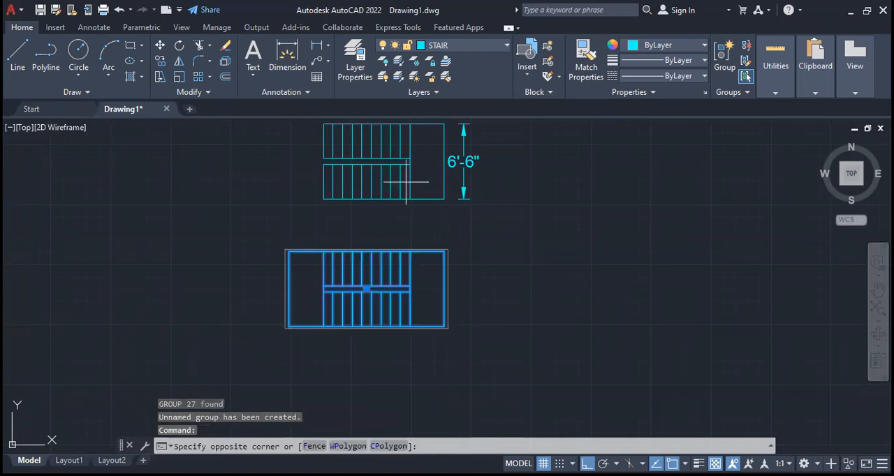
key(Escape)
key(Escape)
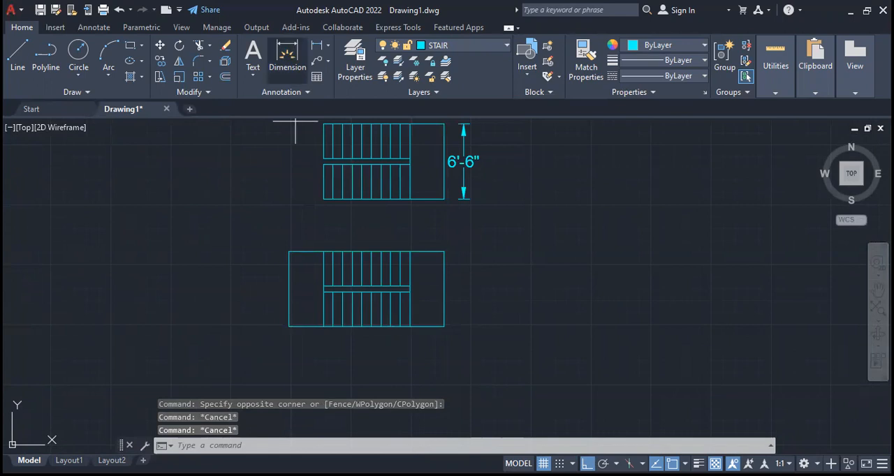
- Dimension the lower stair's overall width at its right side and its overall length below it
click(288, 60)
click(427, 252)
key(Escape)
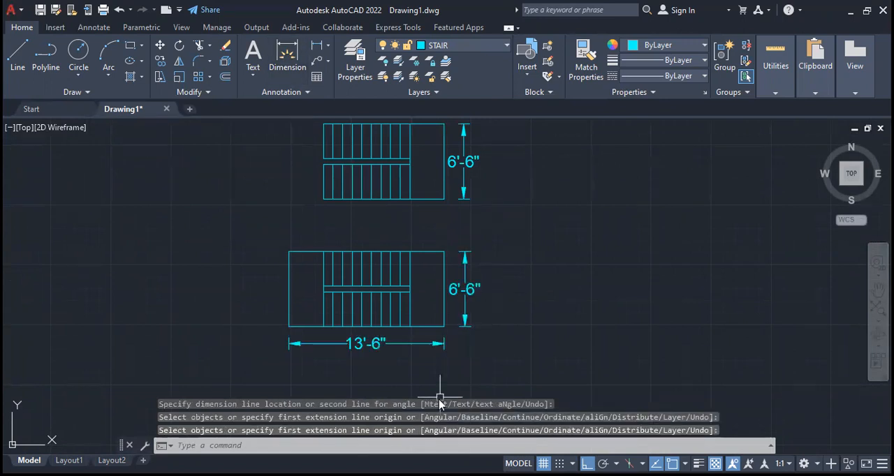
scroll(483, 374, down, 4)
middle_drag(423, 371, 494, 359)
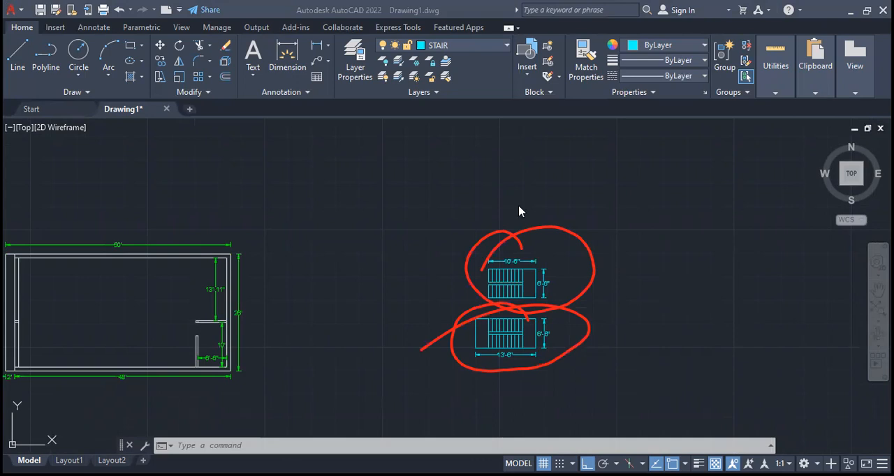
scroll(335, 294, down, 3)
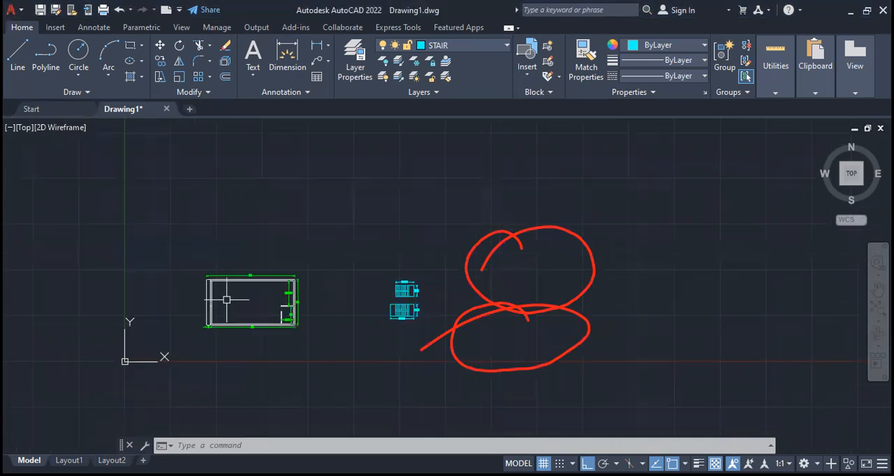
scroll(226, 297, up, 3)
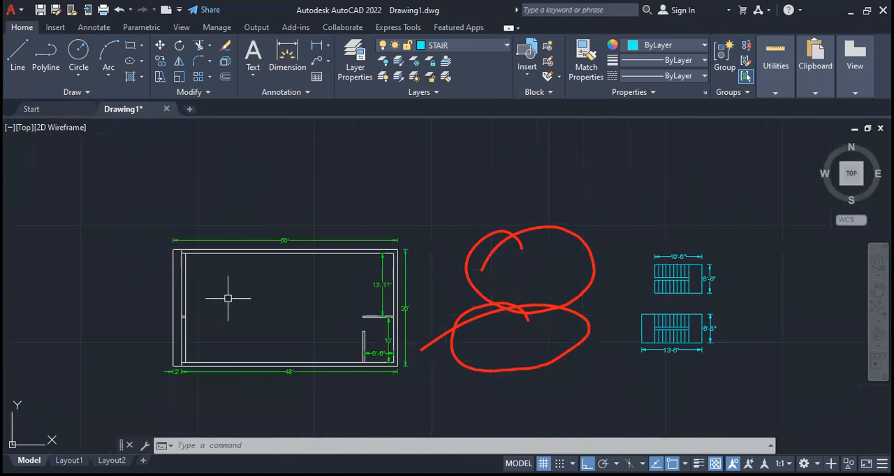
click(608, 41)
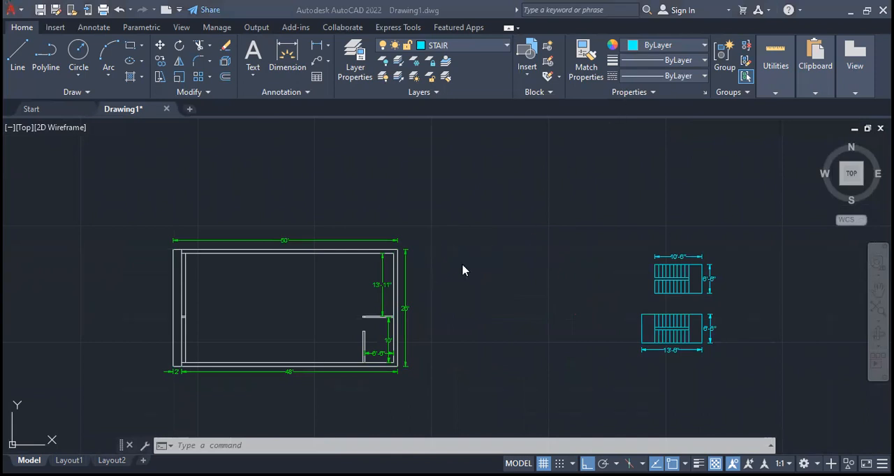
- Copy the complete floor plan with its dimensions to the empty space directly above the original
scroll(485, 226, down, 4)
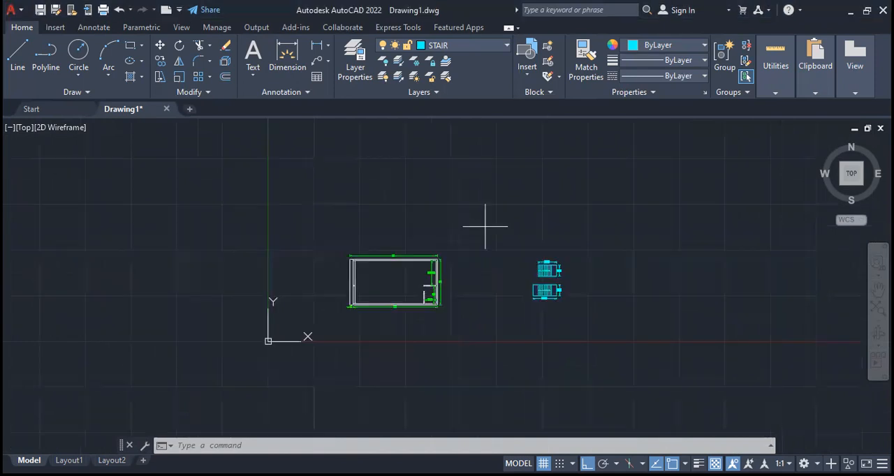
click(485, 226)
click(324, 327)
click(161, 62)
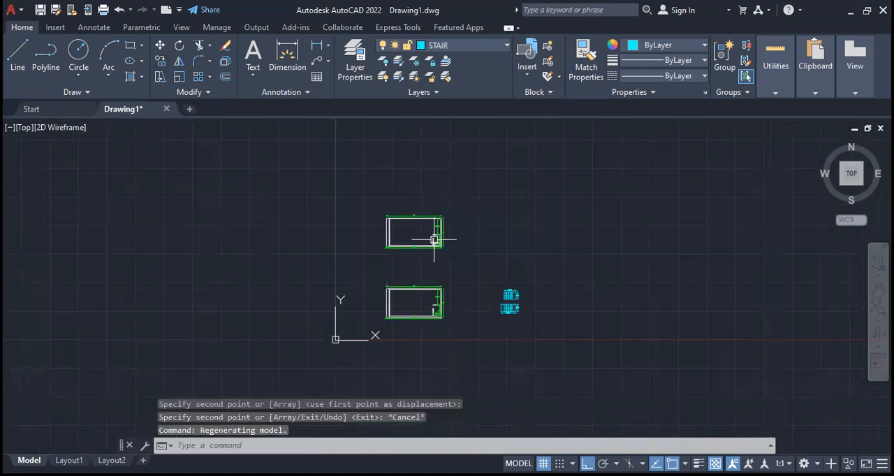
- Rotate the upper single-landing stair 90° counterclockwise so its landing is at the top
scroll(434, 239, up, 4)
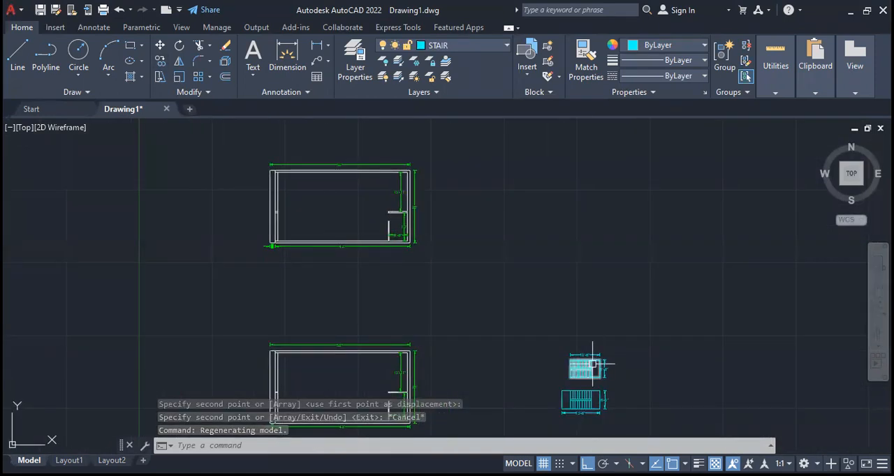
click(582, 364)
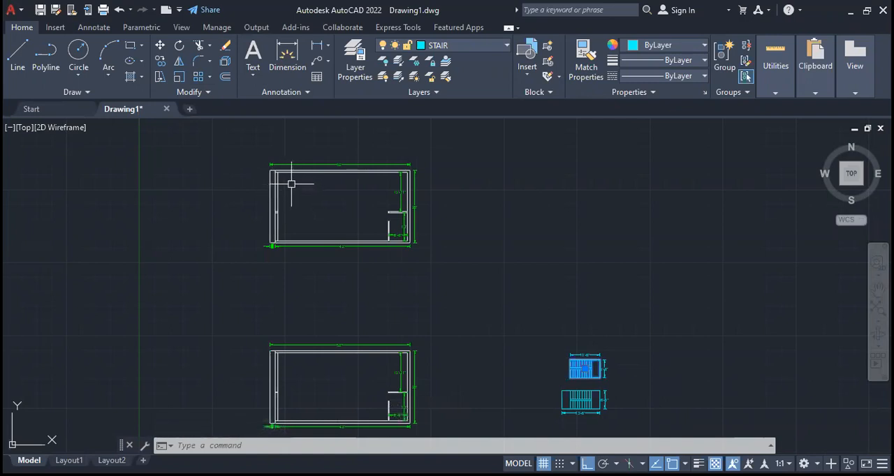
click(179, 47)
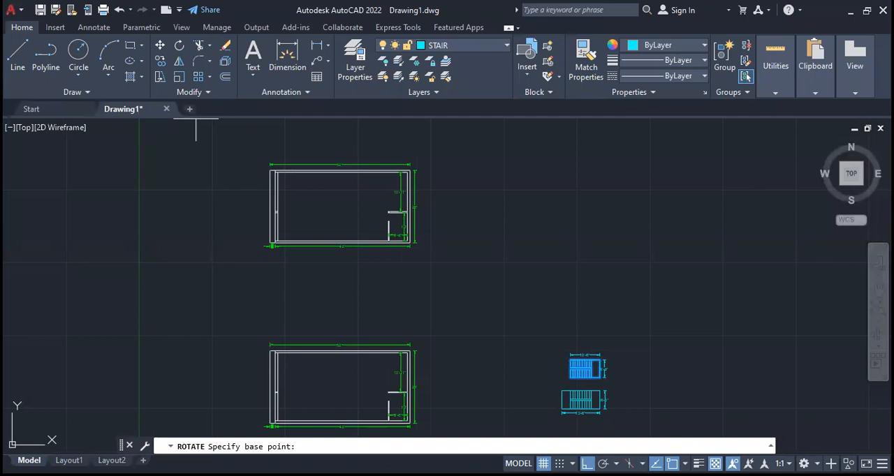
click(628, 338)
click(609, 239)
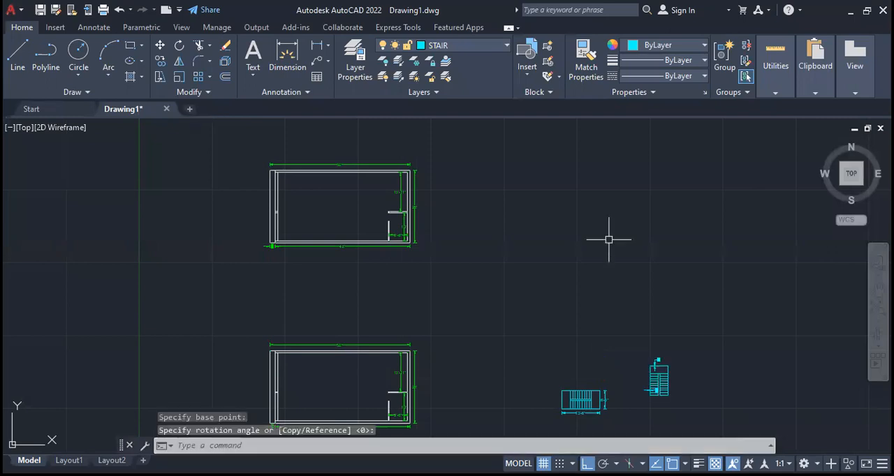
key(Escape)
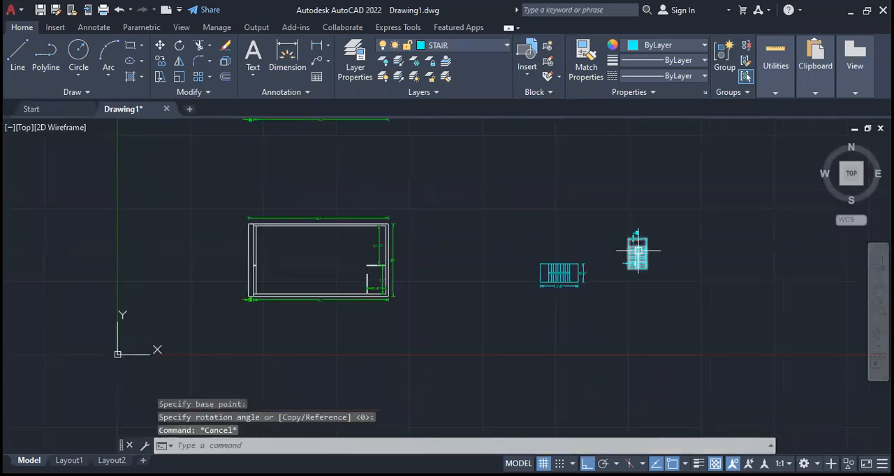
- Copy the rotated single-landing stair into the upper left inner corner of the original floor plan, beside the 2' strip
scroll(643, 243, up, 4)
click(643, 243)
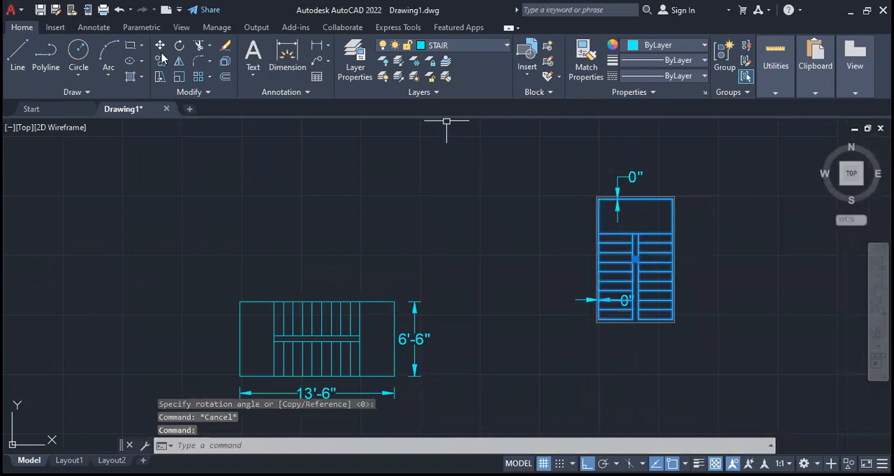
key(Escape)
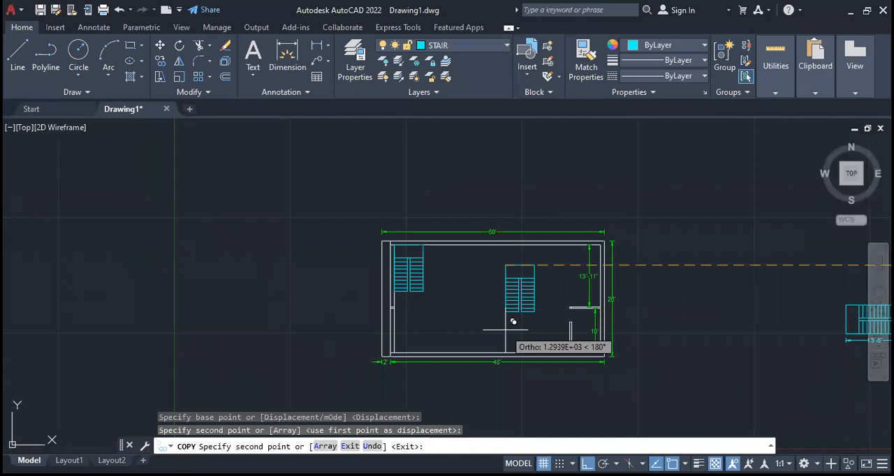
key(Escape)
- Copy the floor plan containing the stair, with its dimensions, to the empty space directly below it
scroll(376, 326, down, 4)
middle_drag(519, 365, 469, 423)
middle_drag(450, 366, 509, 258)
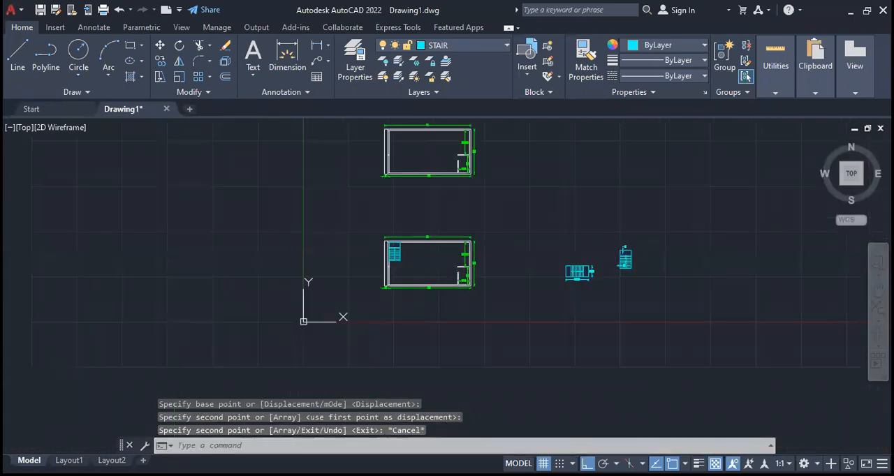
click(512, 213)
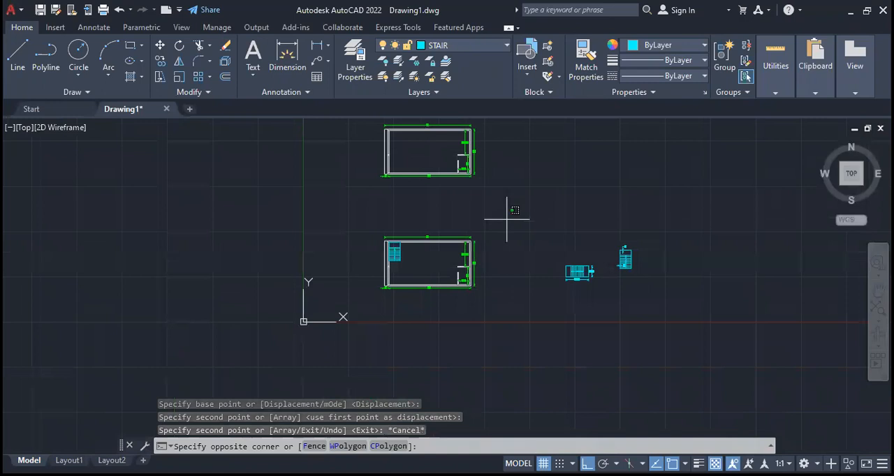
click(343, 313)
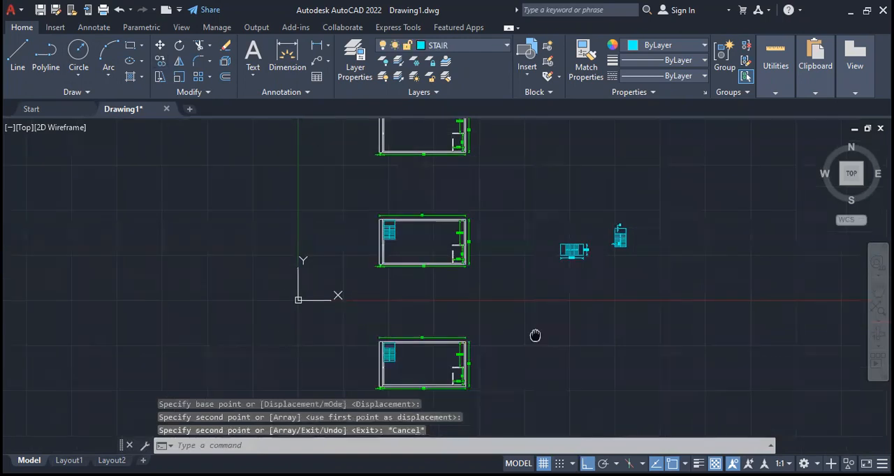
middle_drag(535, 335, 477, 272)
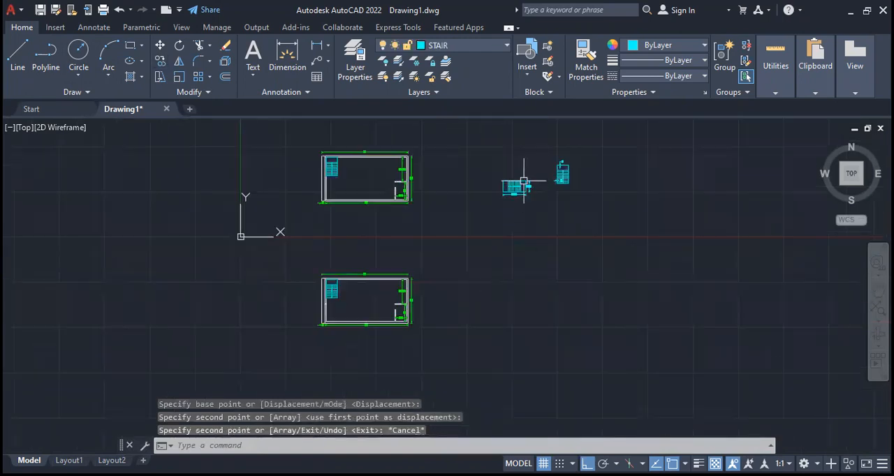
- Rotate the two-landing stair by a quarter turn so its flights run vertically
scroll(523, 181, up, 5)
click(493, 199)
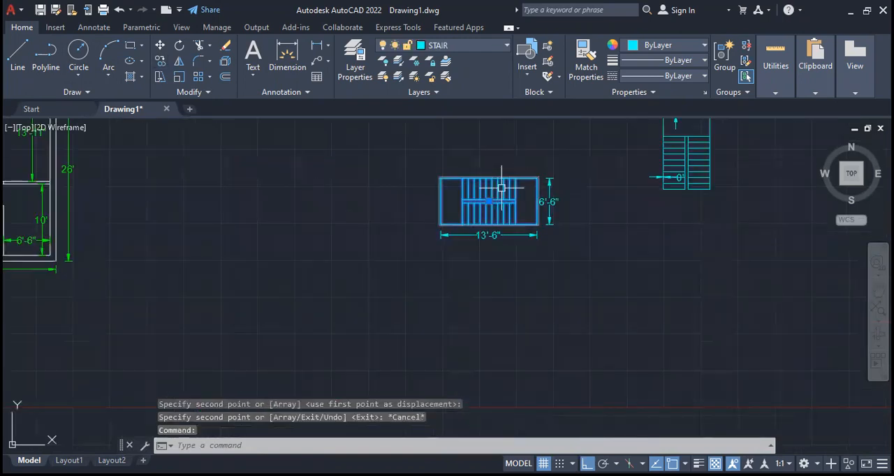
click(179, 49)
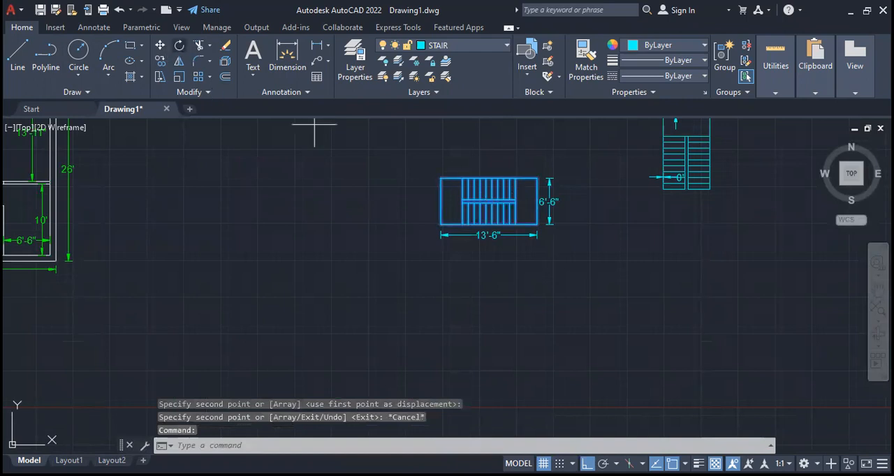
click(498, 203)
click(545, 385)
key(Escape)
- Erase the distorted width and length dimensions around both rotated loose stairs
click(576, 250)
click(469, 156)
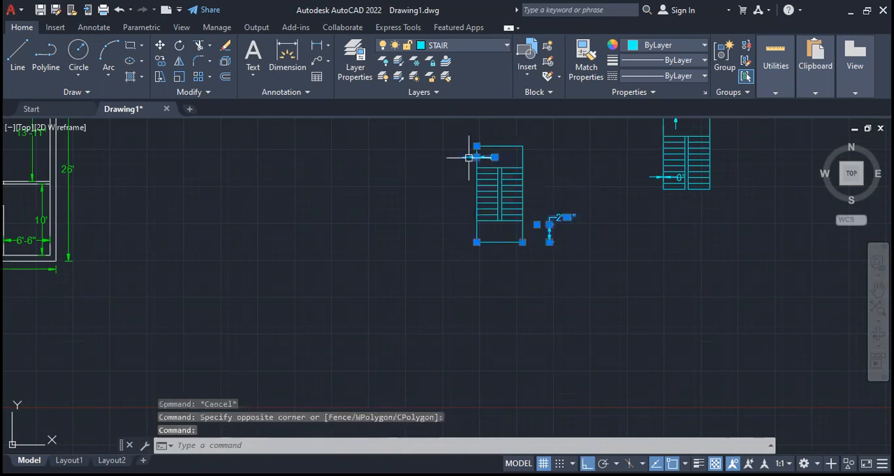
scroll(524, 323, down, 4)
scroll(567, 291, up, 4)
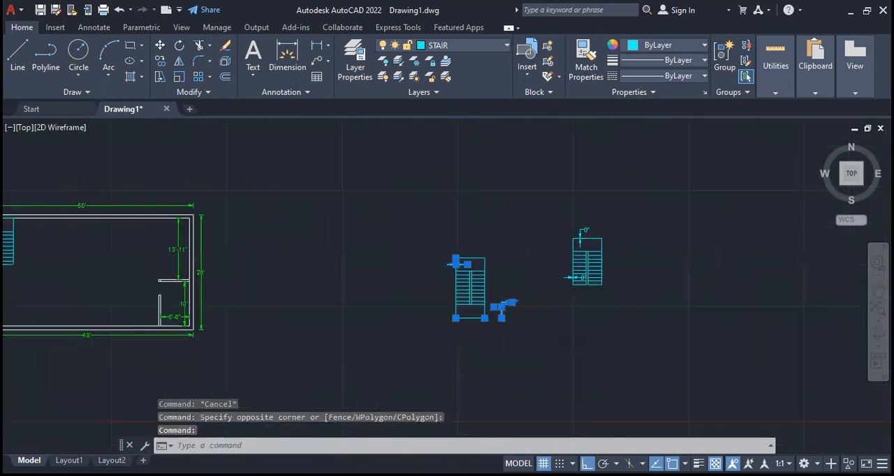
click(562, 287)
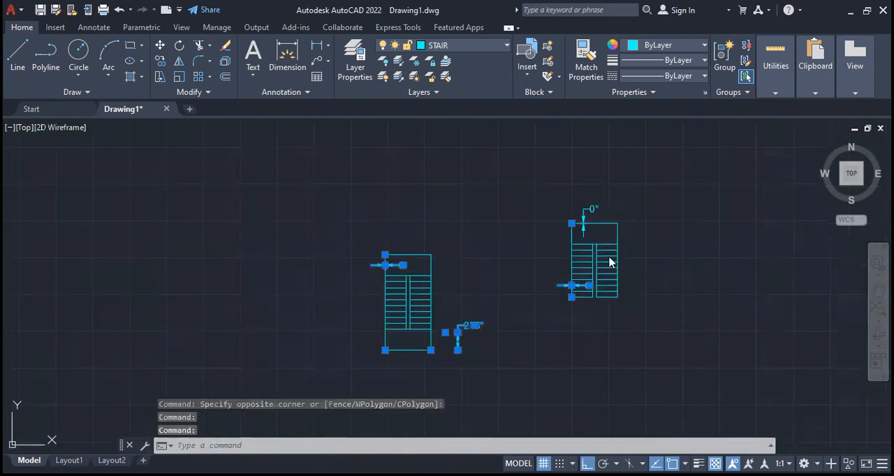
click(610, 262)
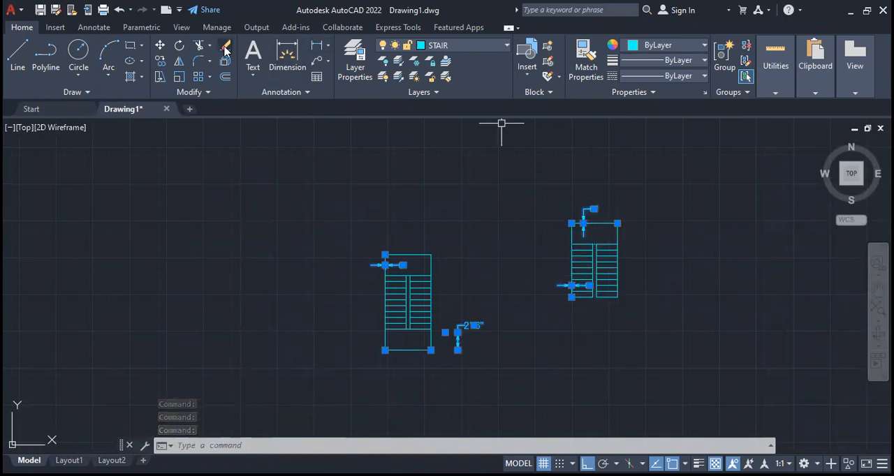
key(Escape)
- Copy the two-landing stair into the bottom plan's lower left inner corner and erase the single-landing stair above it
scroll(491, 326, down, 2)
click(433, 304)
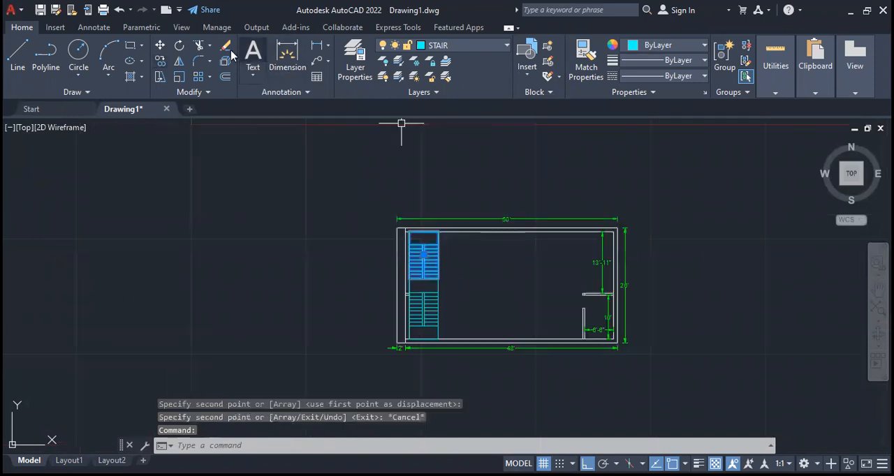
click(227, 46)
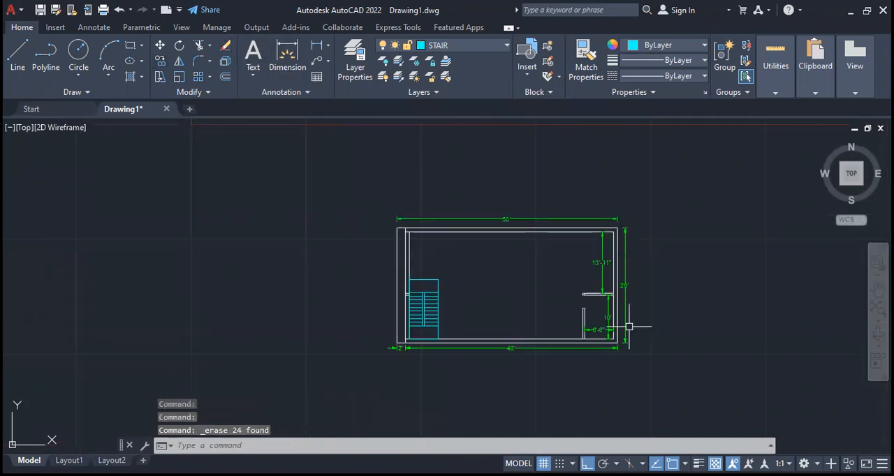
- Dimension the vertical clearance between stair and opposite inner wall in the middle and bottom plans, placed outside their left walls
scroll(498, 319, up, 2)
middle_drag(498, 319, 380, 328)
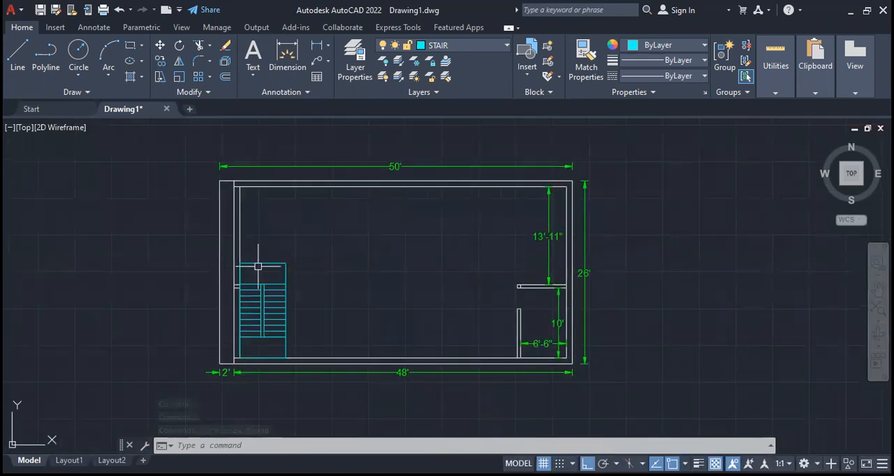
scroll(329, 345, down, 4)
scroll(340, 326, down, 2)
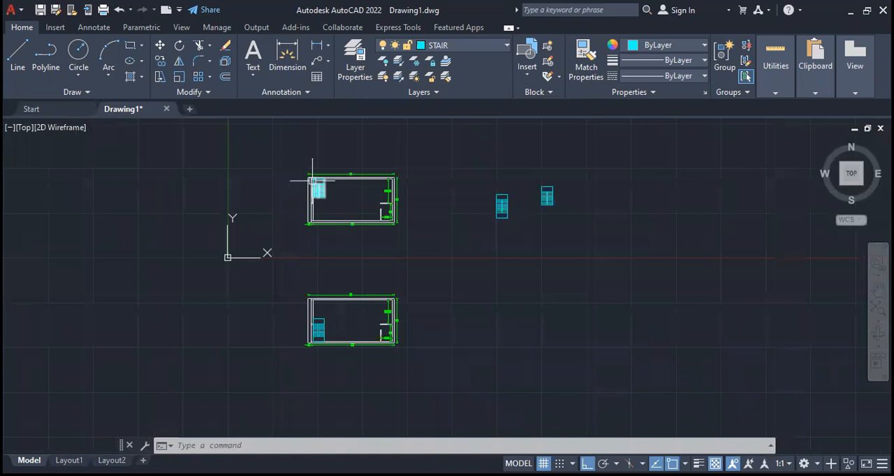
scroll(315, 191, up, 8)
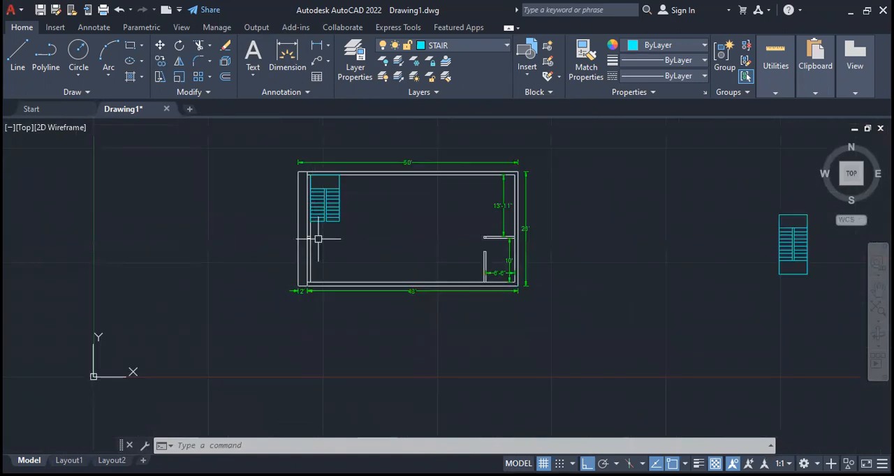
click(287, 56)
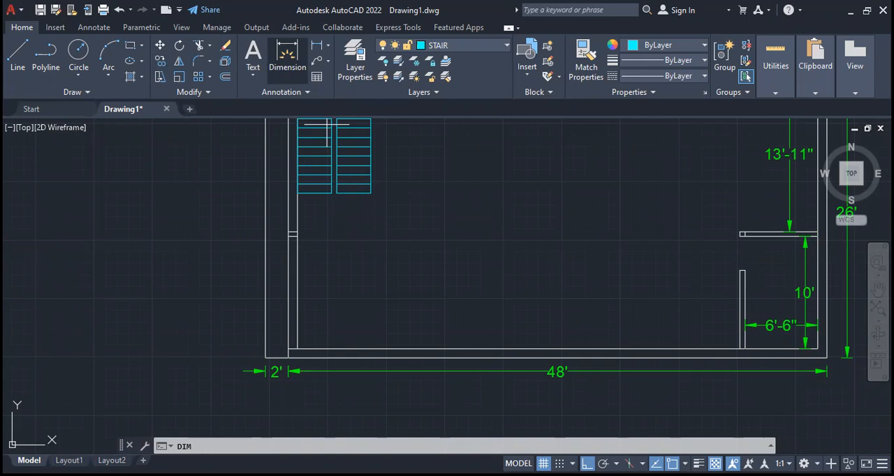
scroll(466, 345, down, 6)
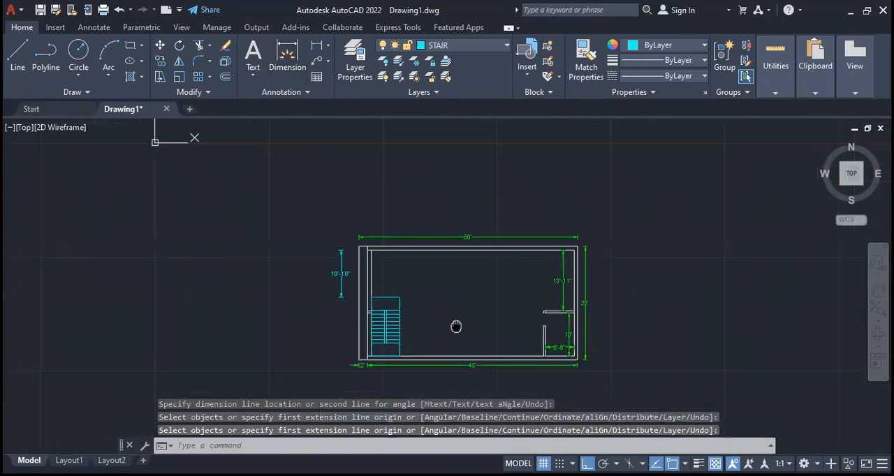
scroll(314, 232, up, 6)
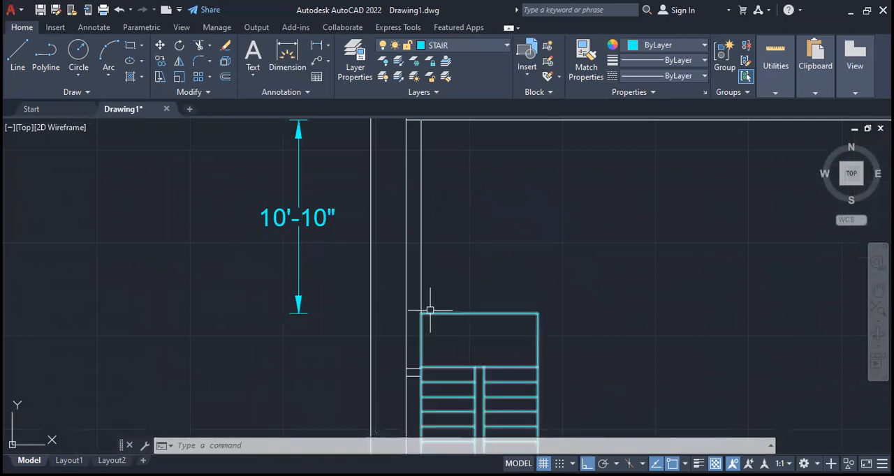
scroll(424, 309, down, 6)
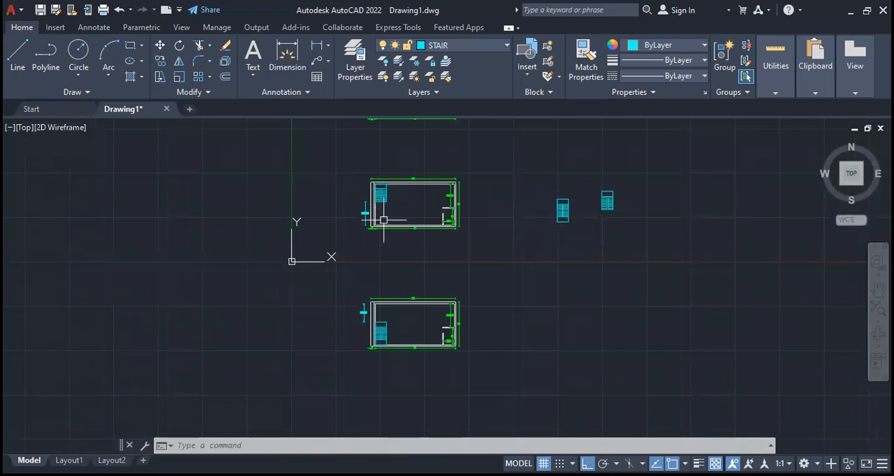
scroll(373, 199, up, 6)
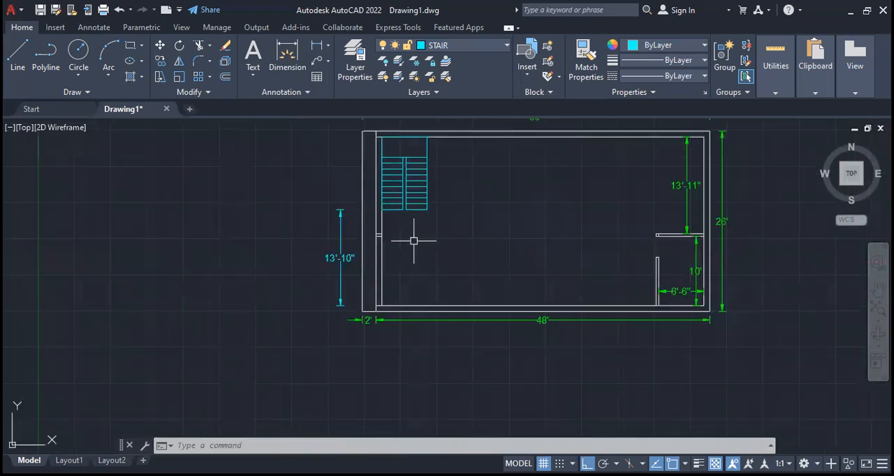
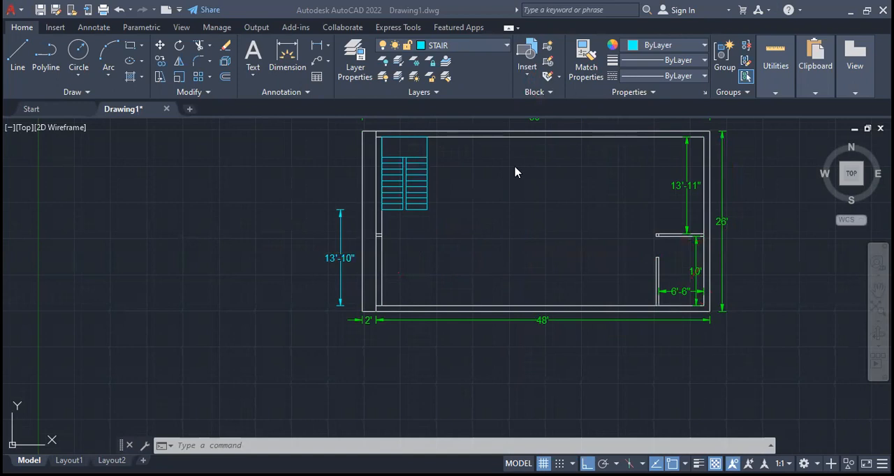
- Compare the stair positions and their clearance dimensions in the middle and bottom floor plan copies
scroll(439, 267, down, 4)
scroll(512, 225, up, 4)
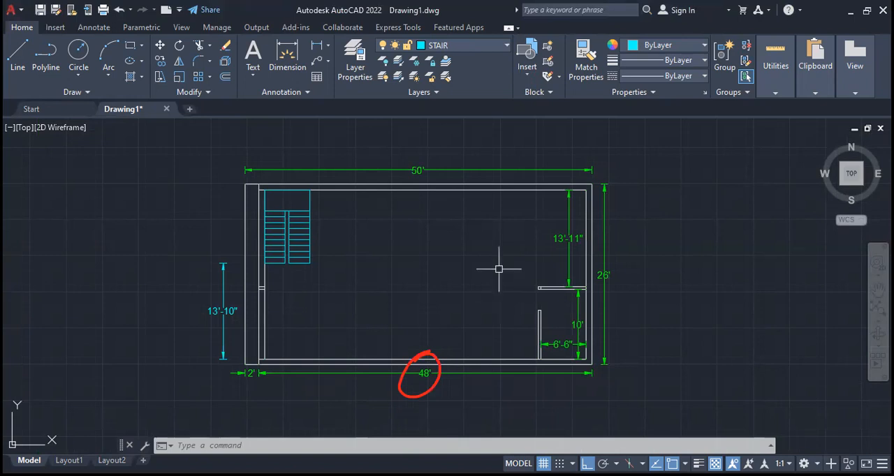
scroll(499, 265, down, 3)
scroll(489, 217, down, 2)
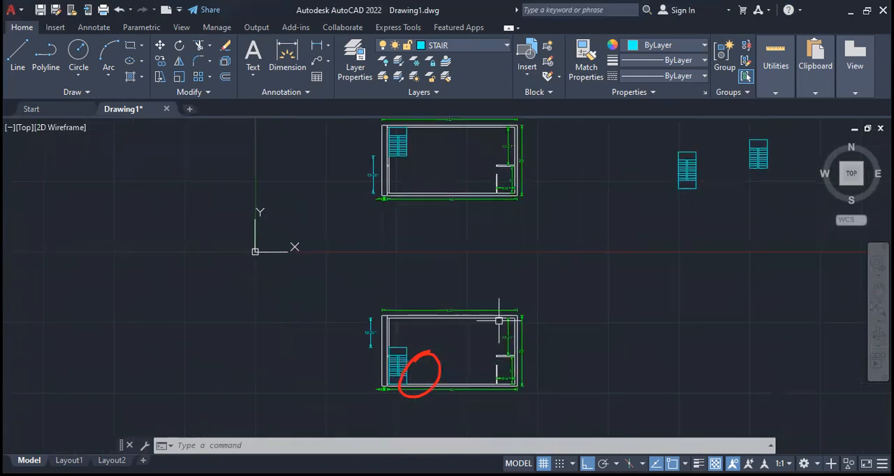
middle_drag(500, 319, 496, 260)
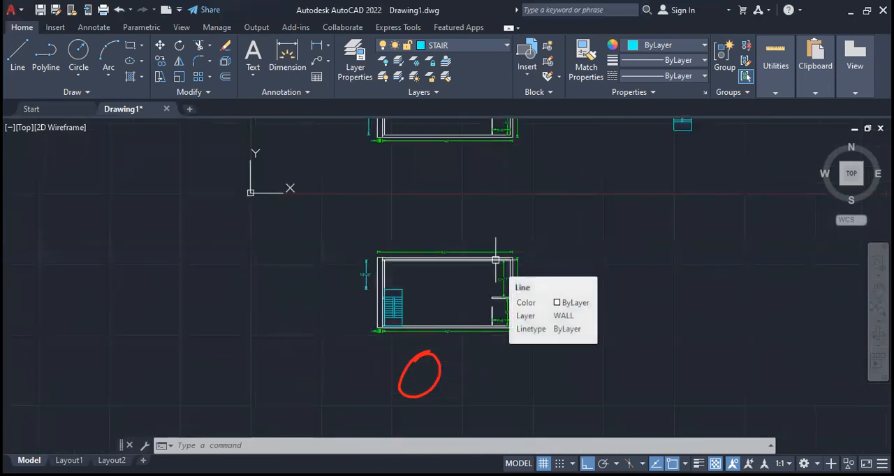
scroll(489, 265, down, 2)
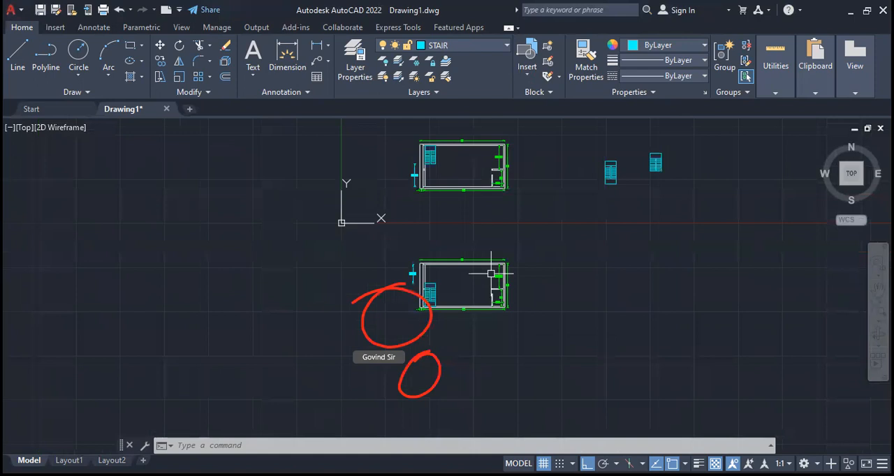
middle_drag(445, 302, 406, 324)
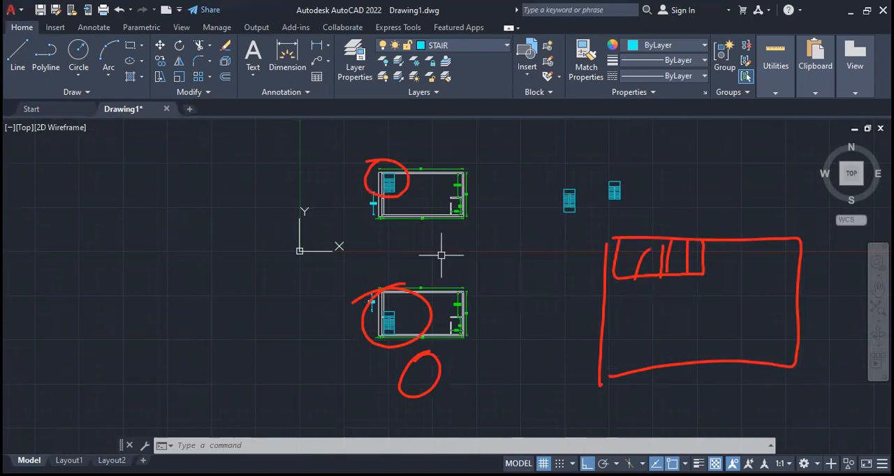
mouse_move(623, 201)
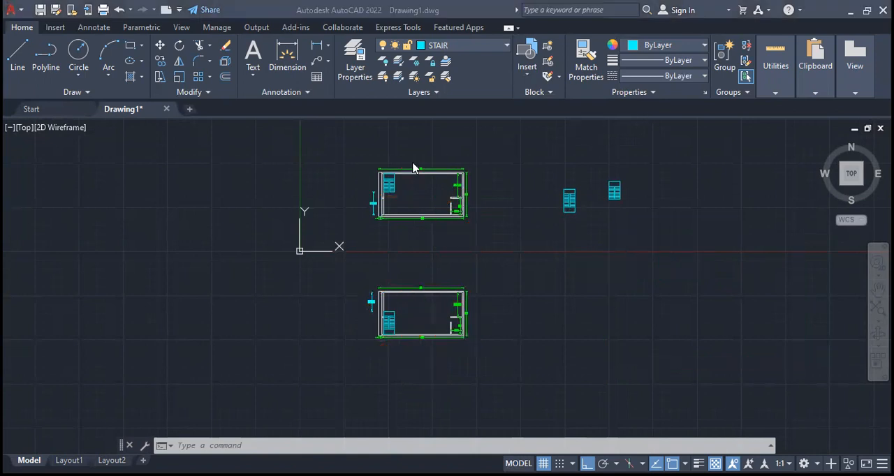
scroll(412, 162, up, 5)
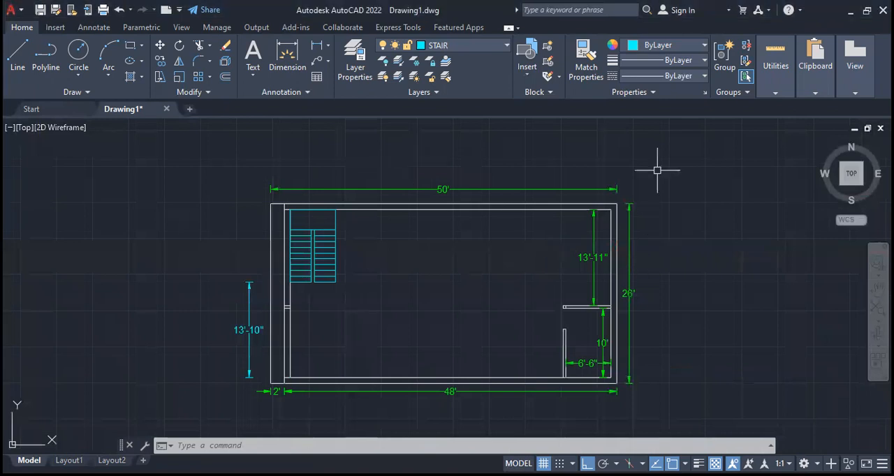